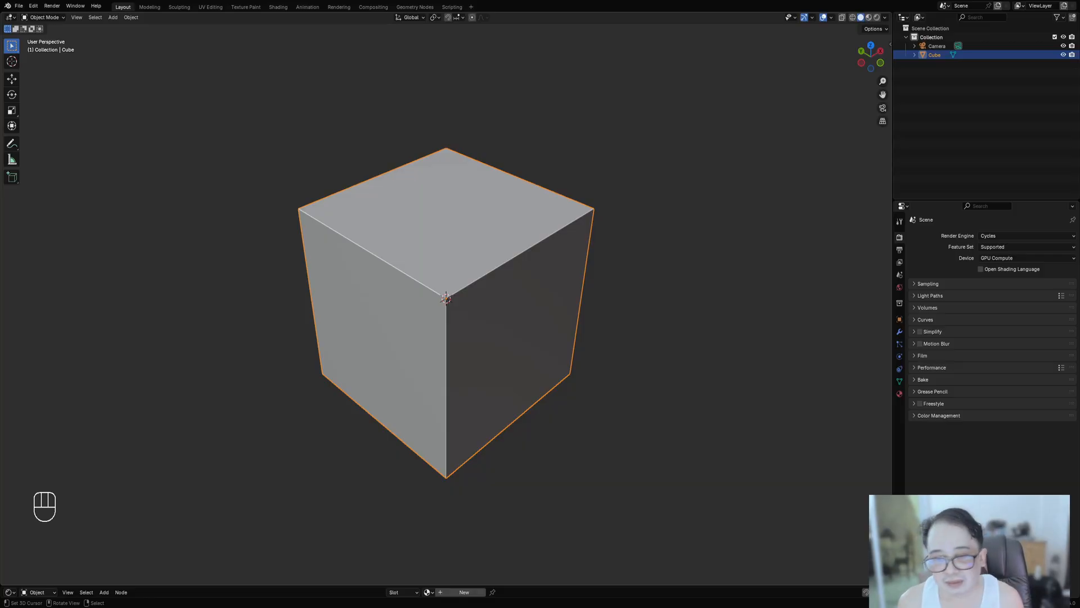
Subdivide the entire cube mesh four times in Edit Mode.
key(g)
click(503, 287)
key(Tab)
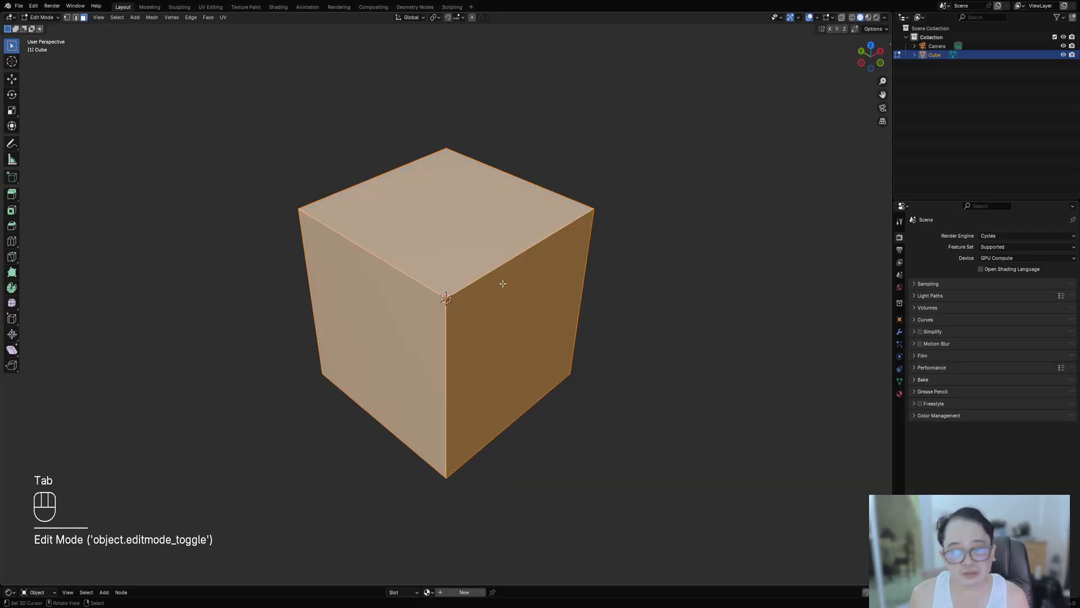
key(w)
click(544, 238)
key(w)
click(544, 238)
key(w)
click(543, 238)
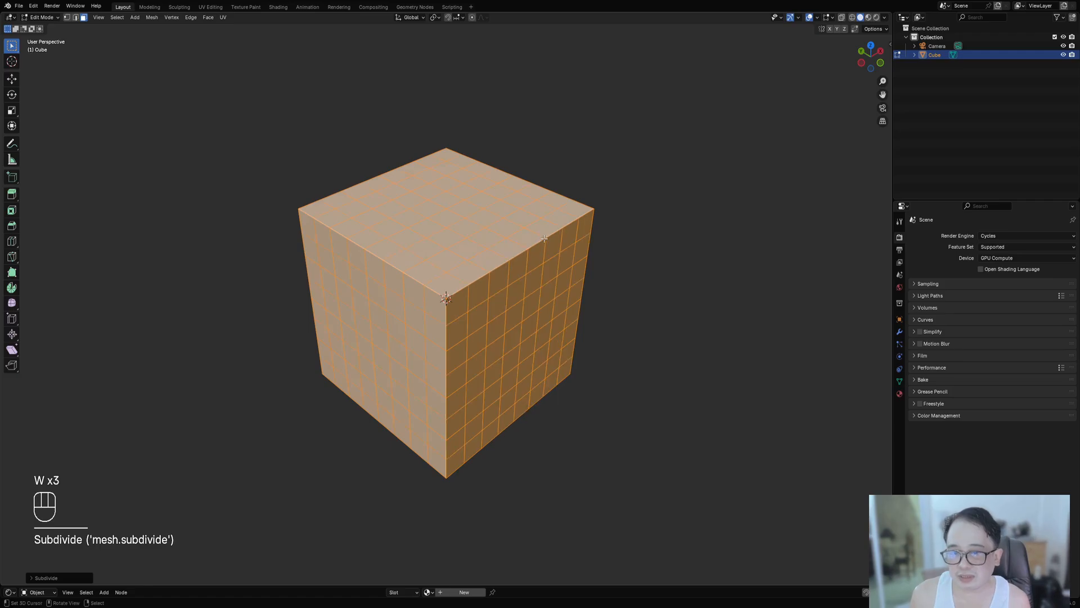
scroll(525, 253, up, 5)
scroll(495, 255, down, 4)
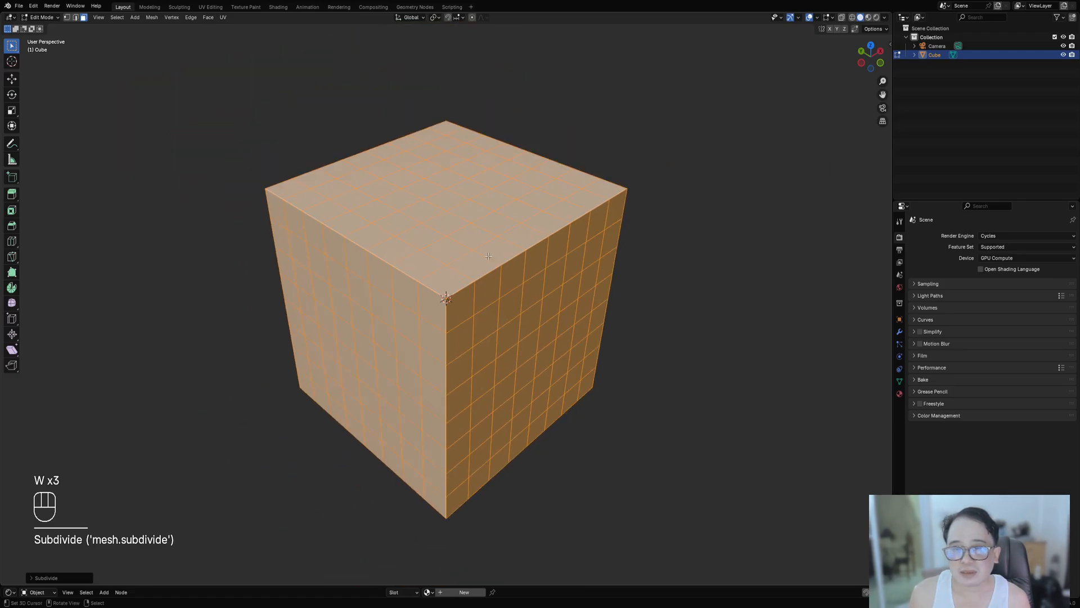
key(w)
click(535, 254)
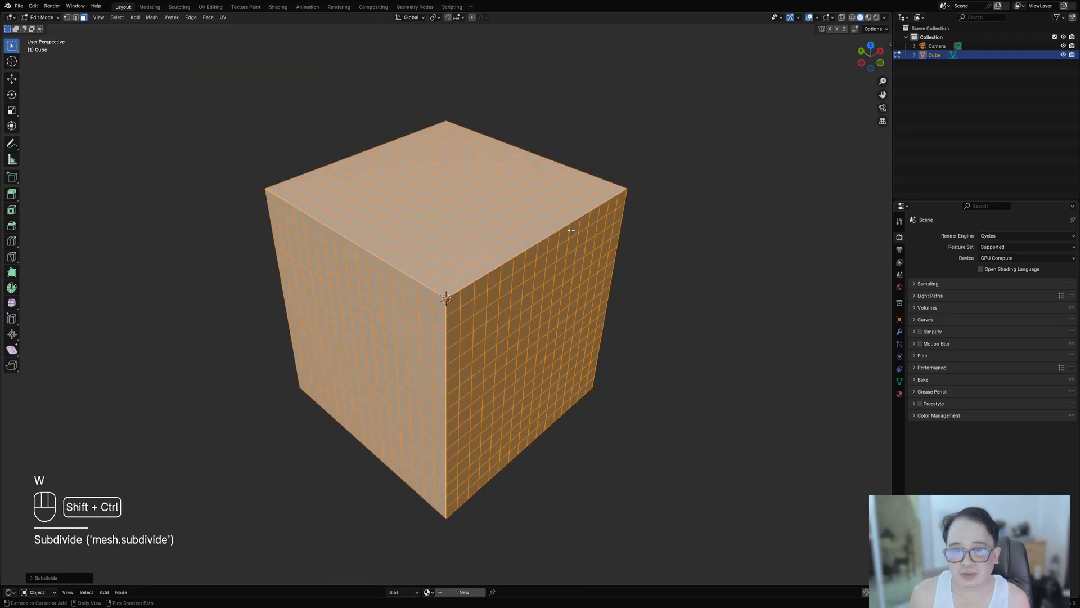
key(shift+ctrl+x)
key(shift+q)
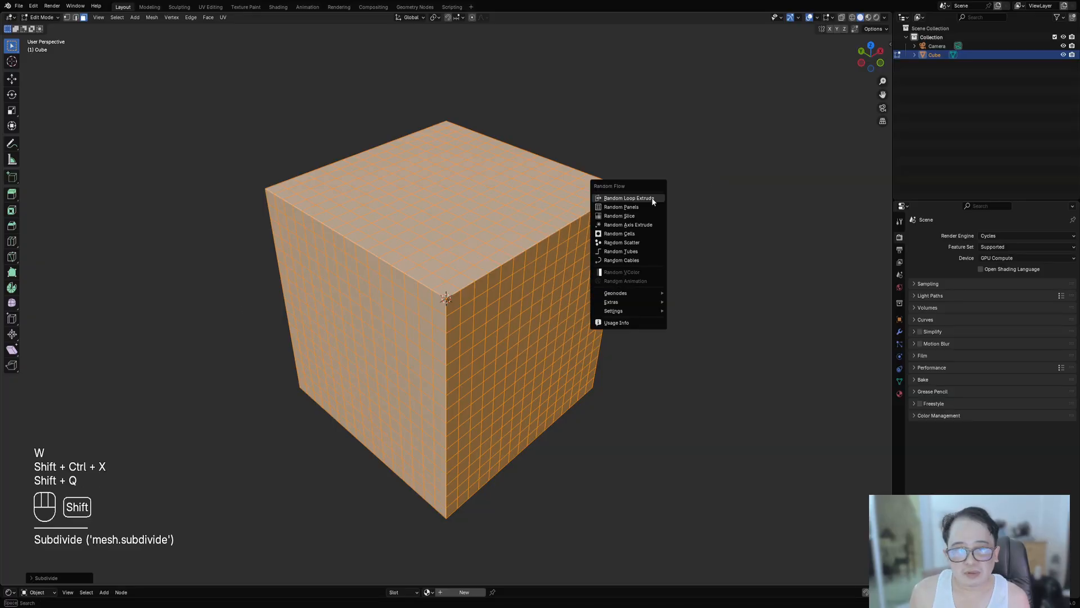
click(651, 205)
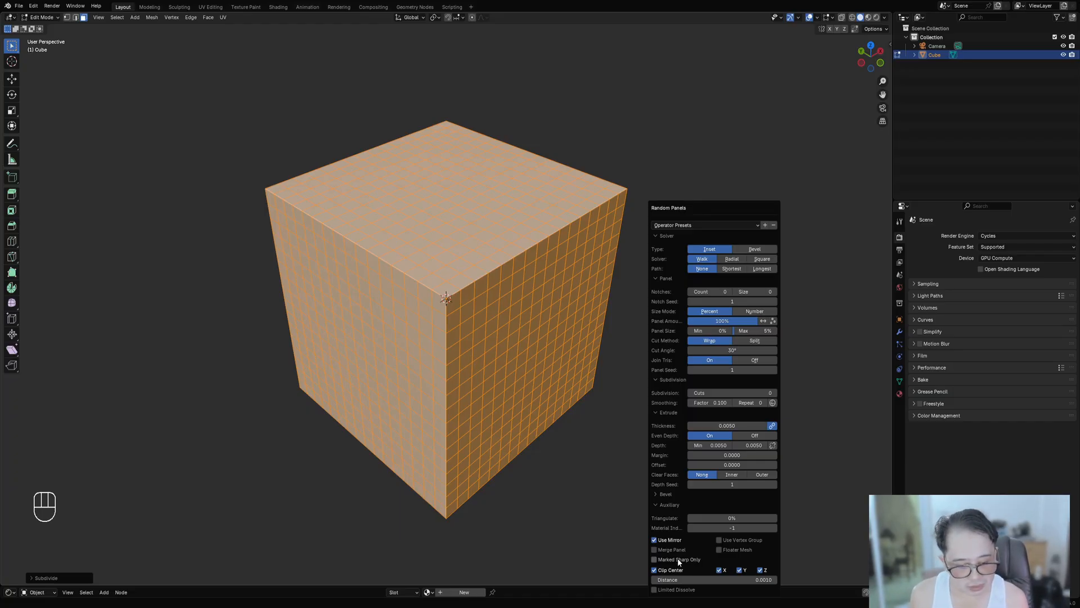
Auto Mirror the cube in Object Mode across the X, Y and Z axes.
key(Tab)
key(ctrl+shift+x)
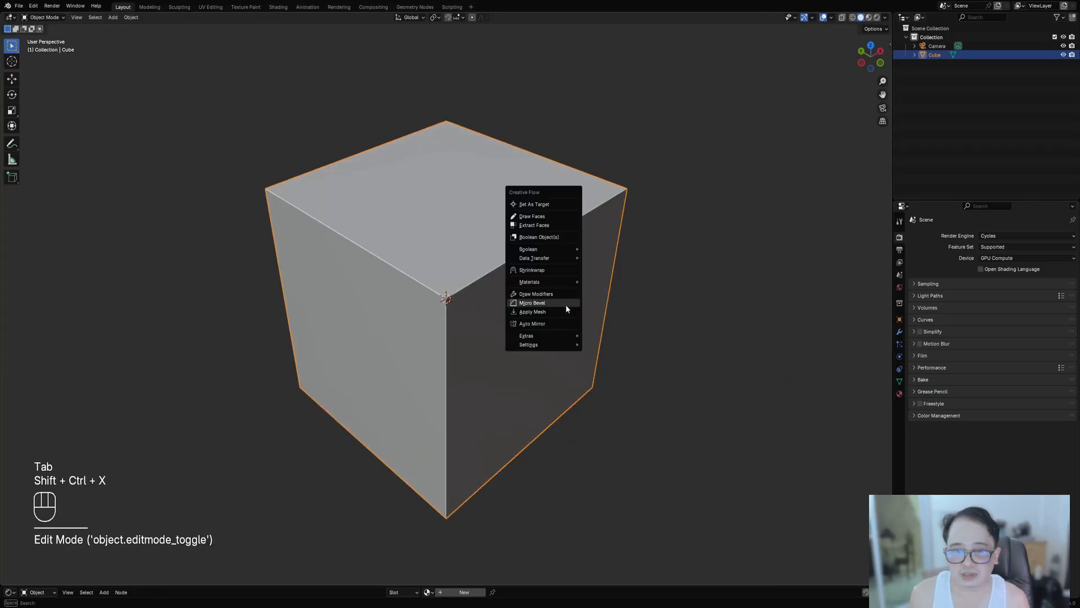
click(543, 325)
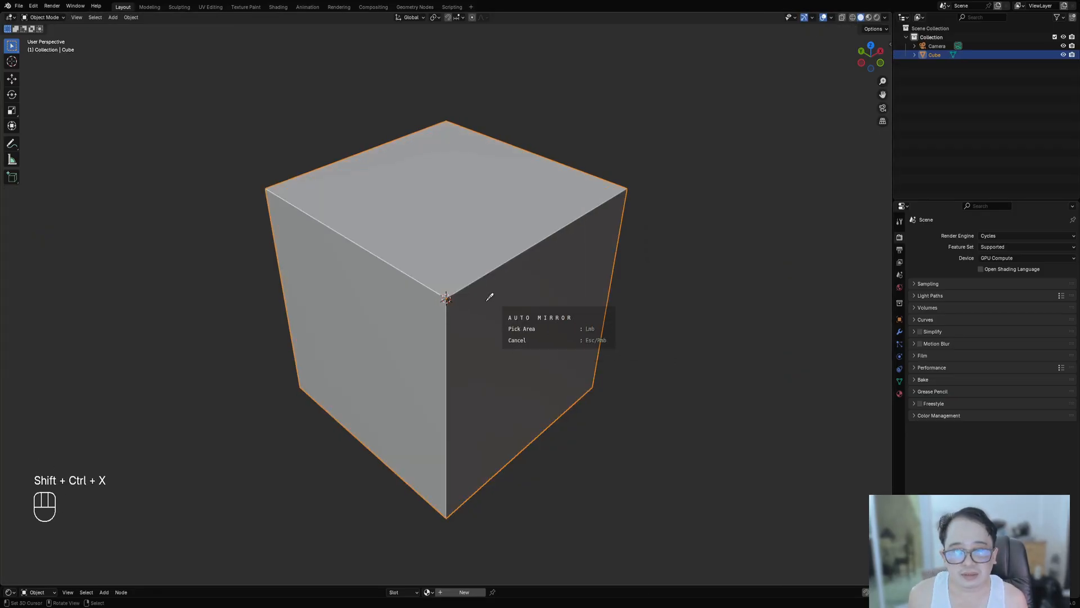
click(455, 284)
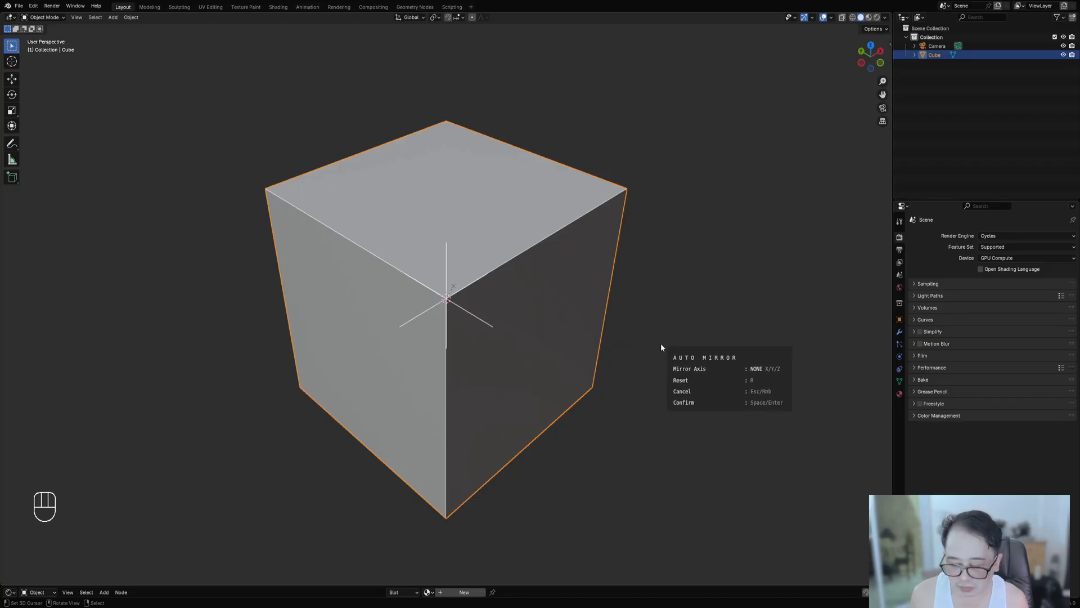
key(x)
key(y)
key(z)
key(KP_Enter)
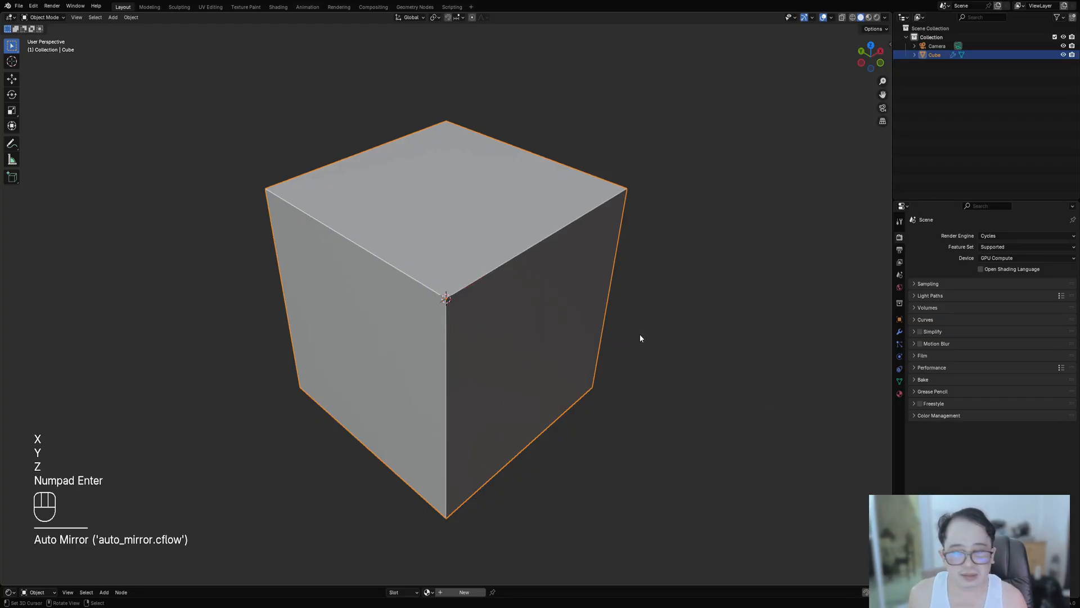
Select all faces of the mirrored mesh in Edit Mode and run Random Panels with the preset "square 100 perc angle".
key(Tab)
key(alt+a)
key(a)
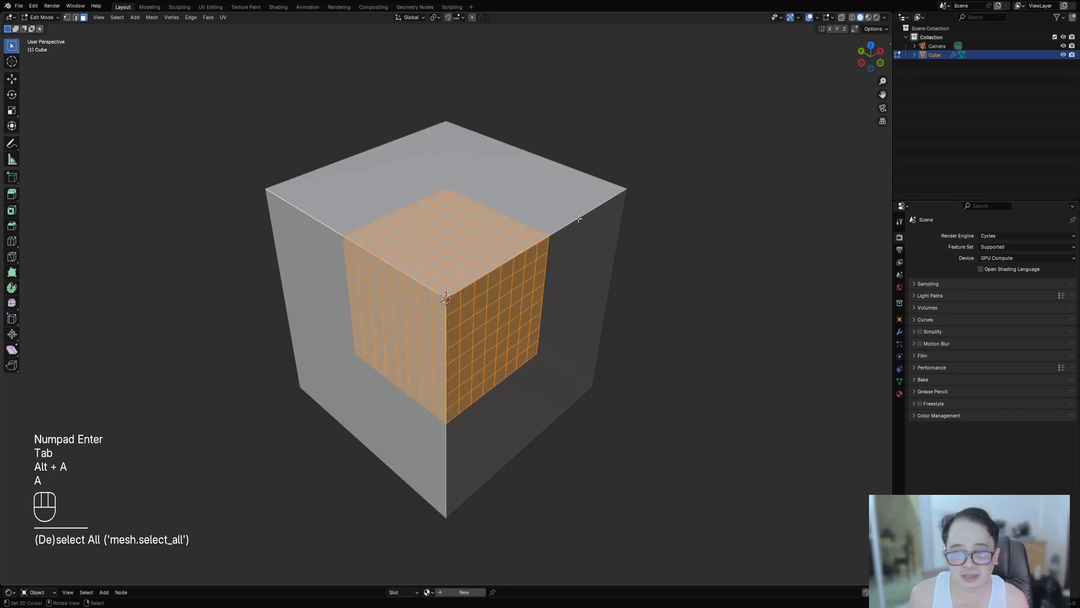
key(ctrl+shift+x)
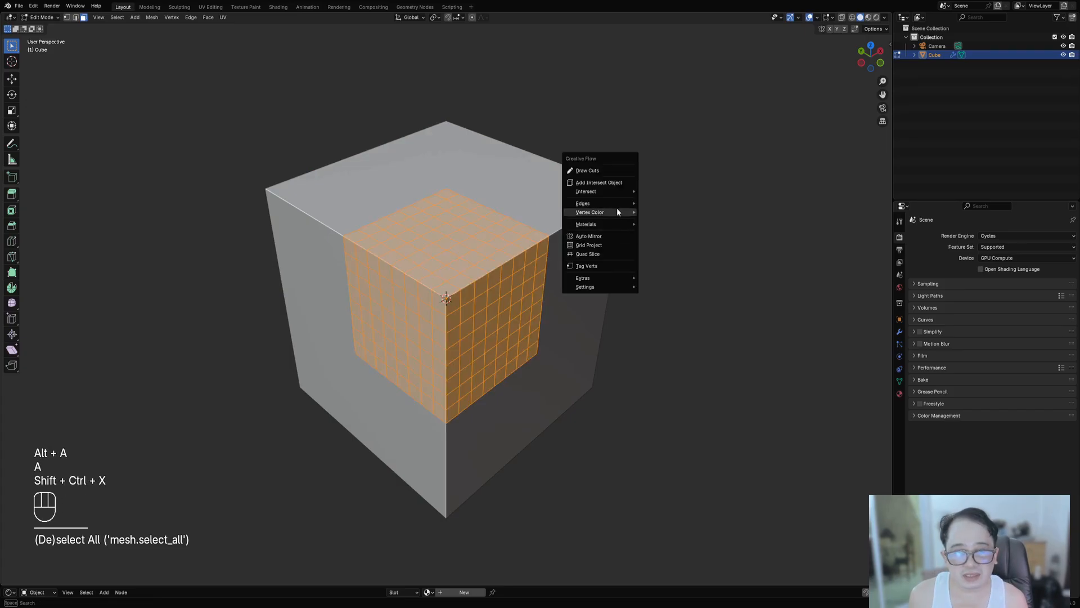
key(shift+q)
click(663, 269)
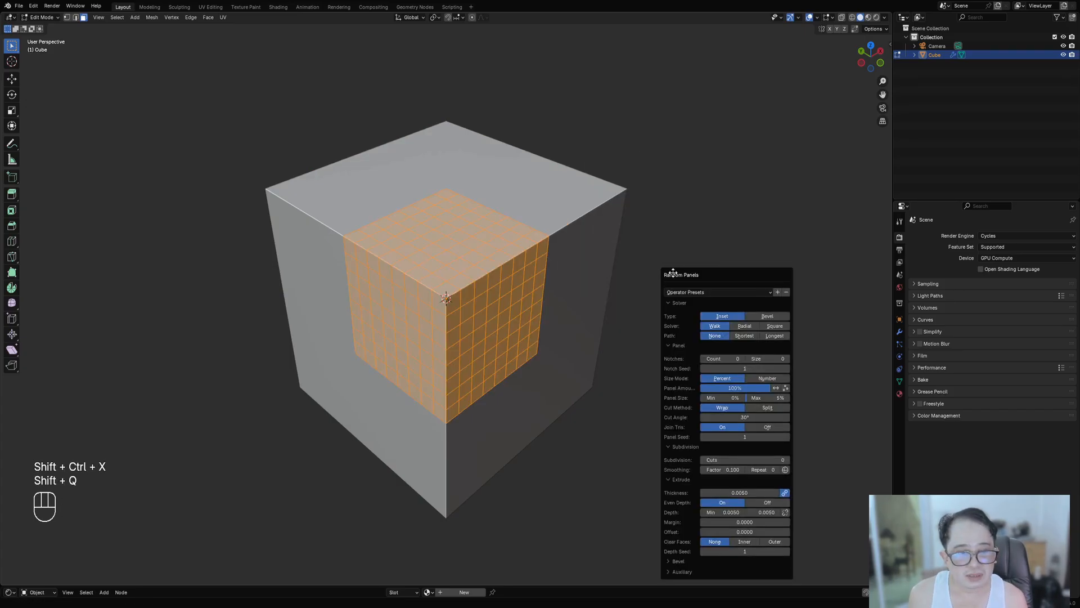
drag(663, 269, 669, 145)
click(705, 168)
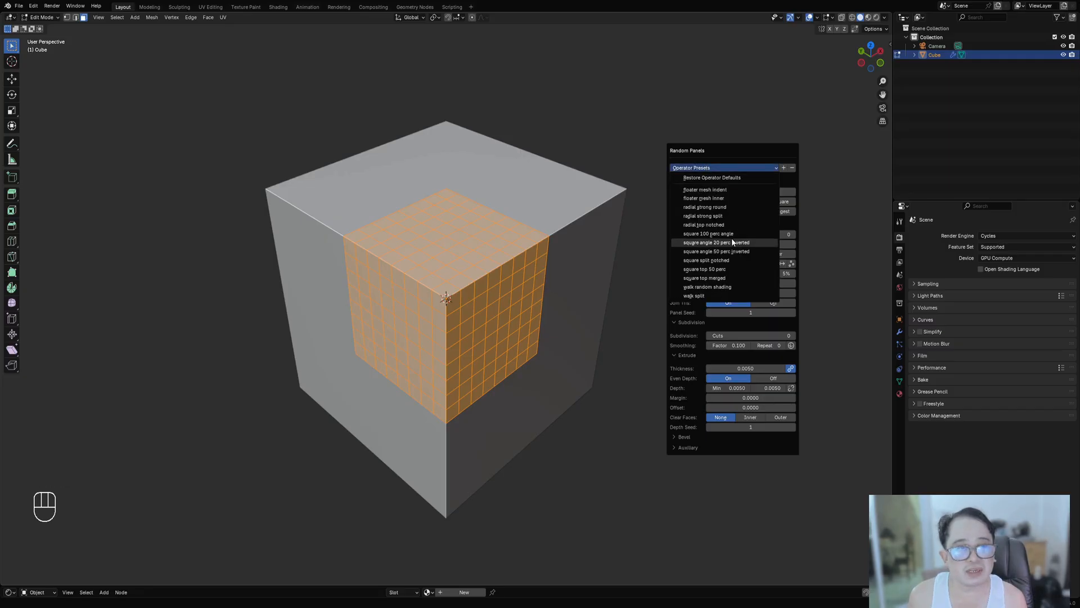
click(728, 236)
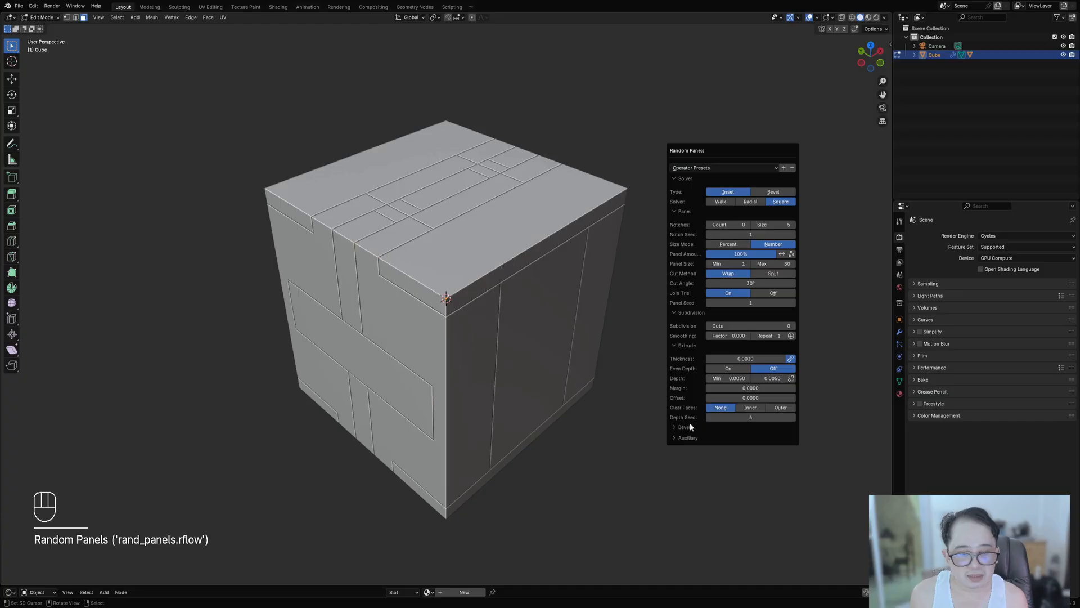
Expand the Auxiliary options of Random Panels and turn on Marked Sharp Only.
click(690, 438)
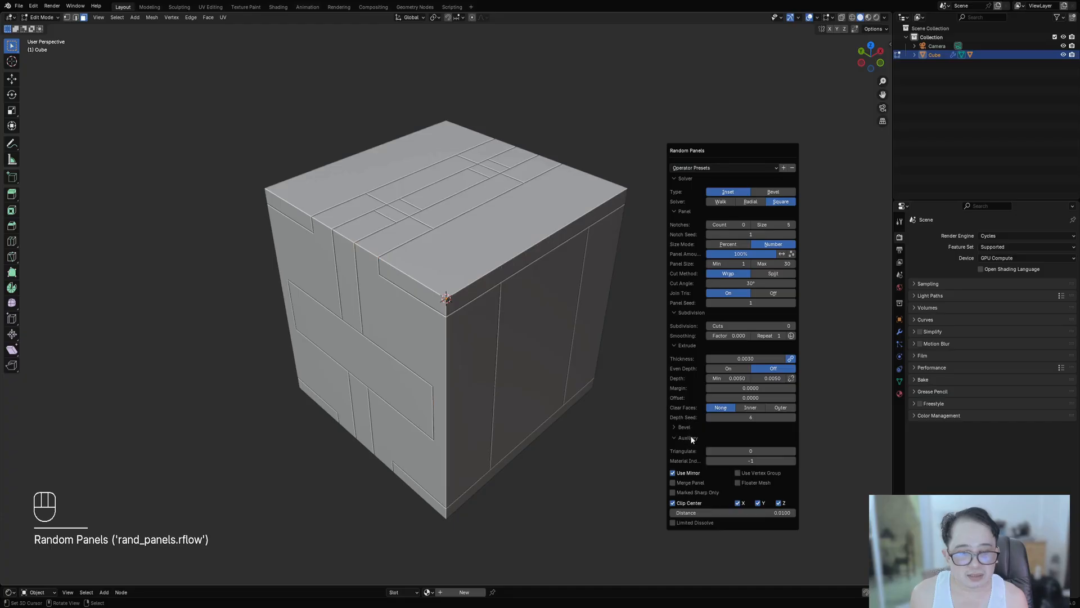
click(690, 491)
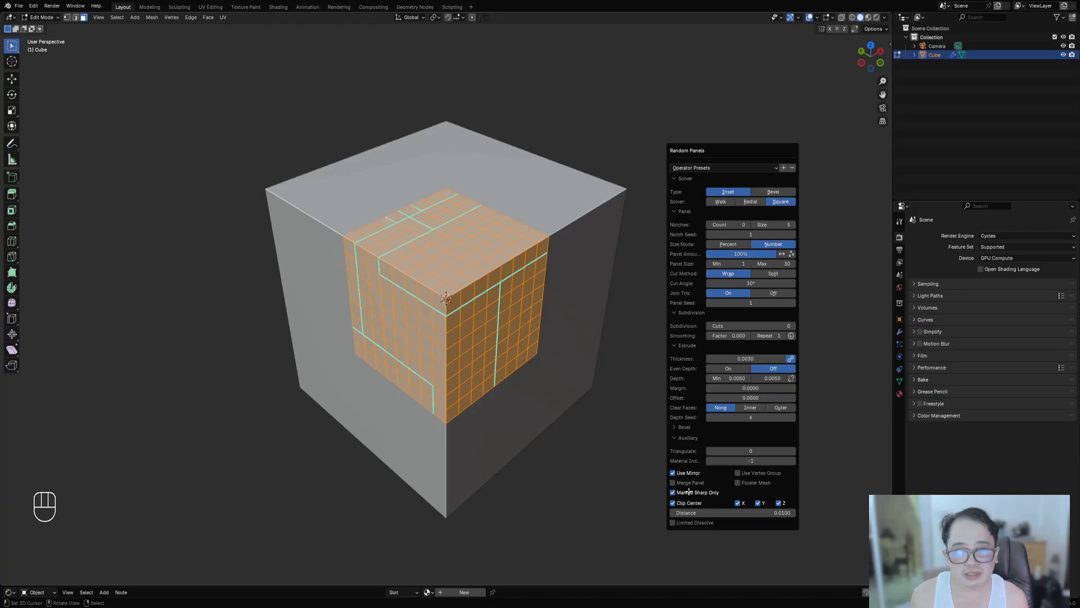
click(690, 491)
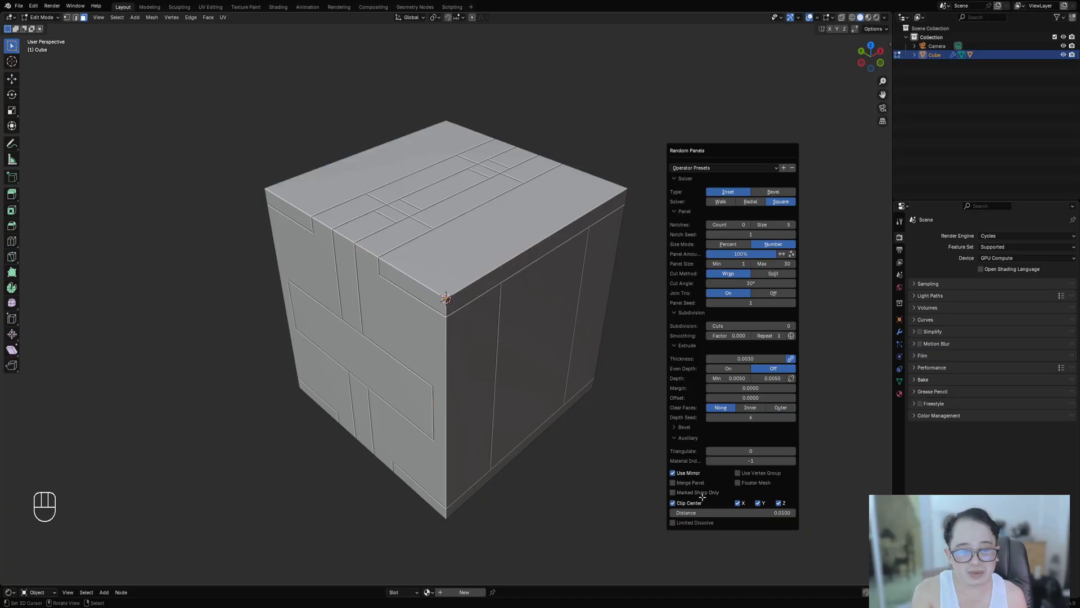
click(700, 494)
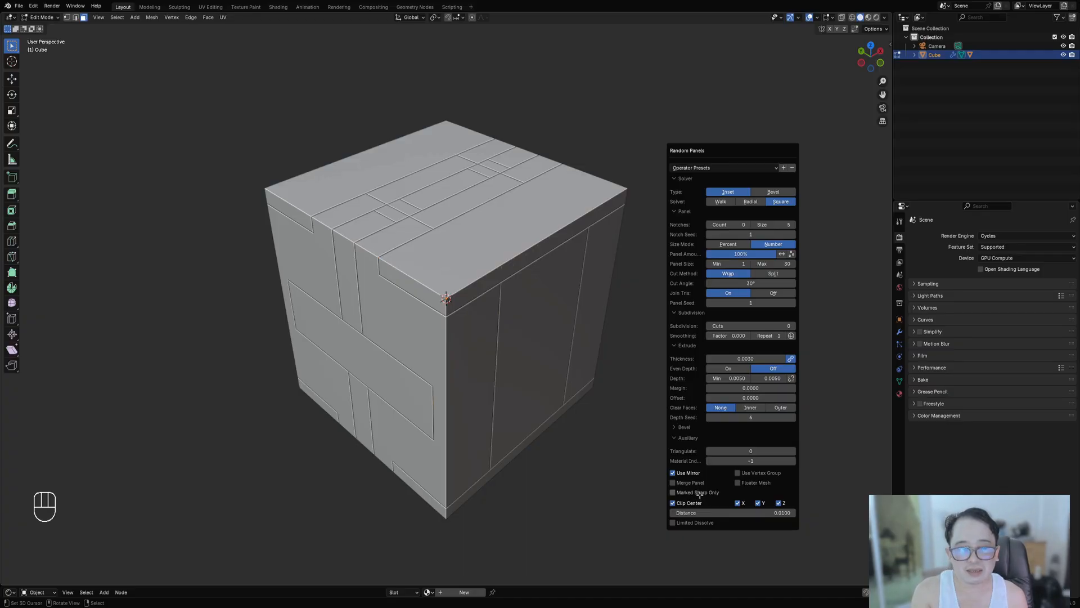
click(700, 493)
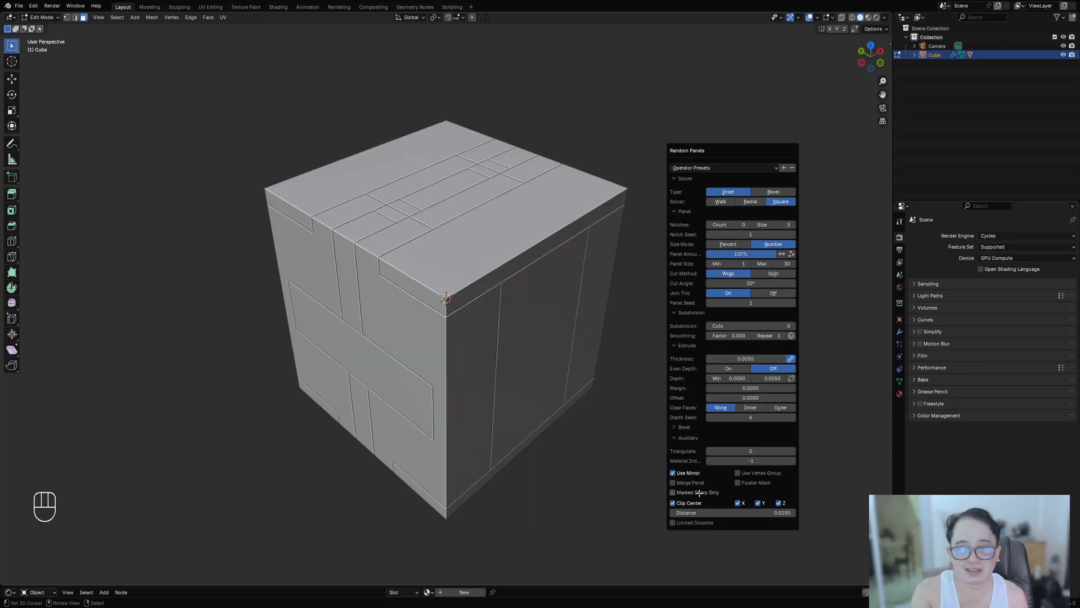
click(700, 493)
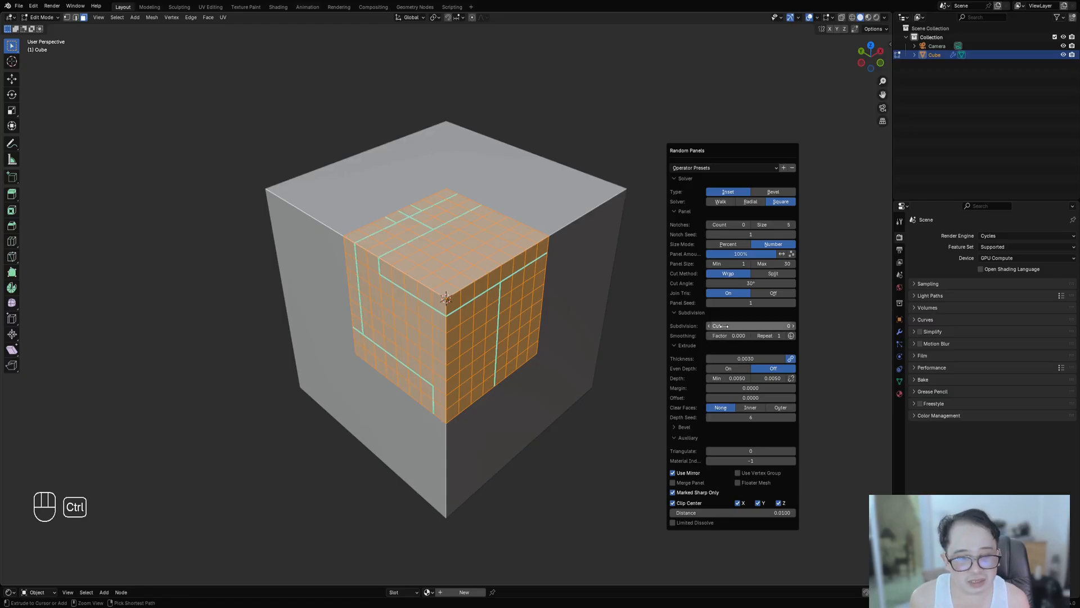
Try one subdivision cut on the panels repeatedly and return the cuts to 0.
ctrl+scroll(724, 326, up, 1)
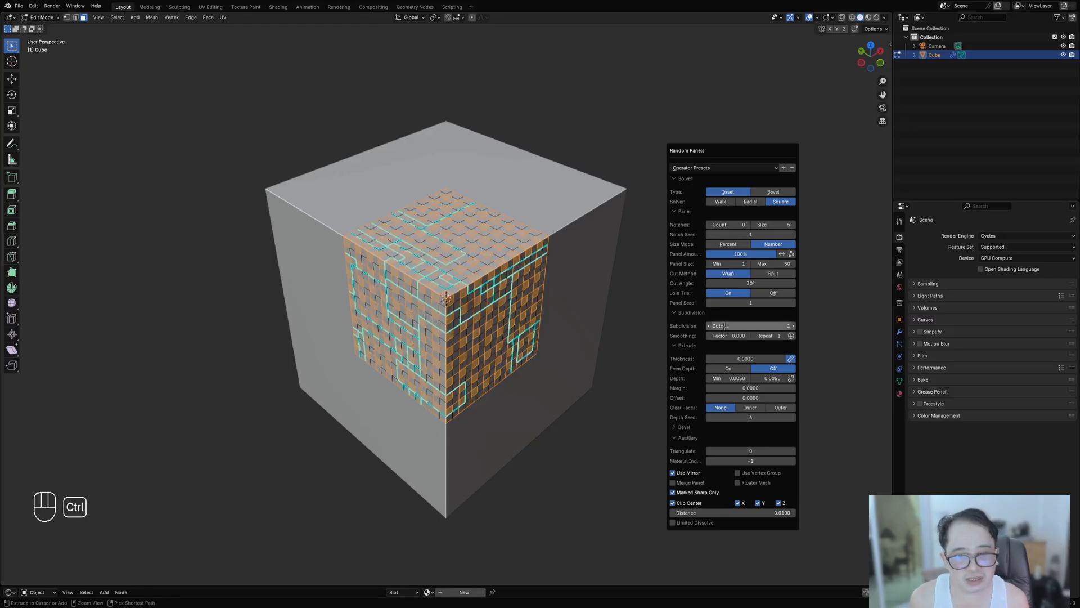
ctrl+scroll(724, 326, down, 1)
ctrl+scroll(724, 326, up, 1)
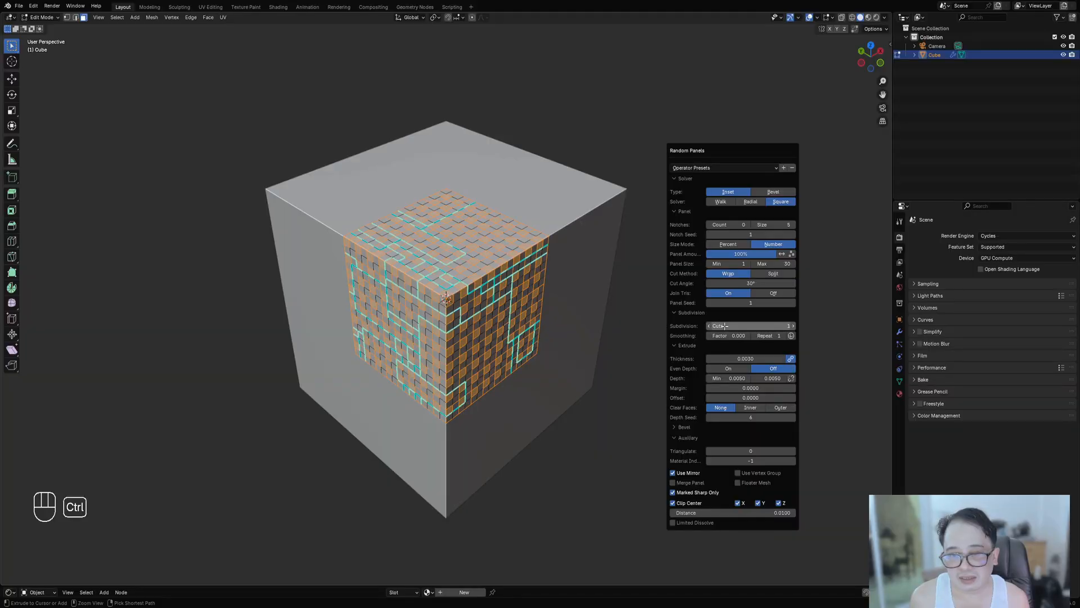
ctrl+scroll(724, 326, down, 1)
ctrl+scroll(724, 326, up, 1)
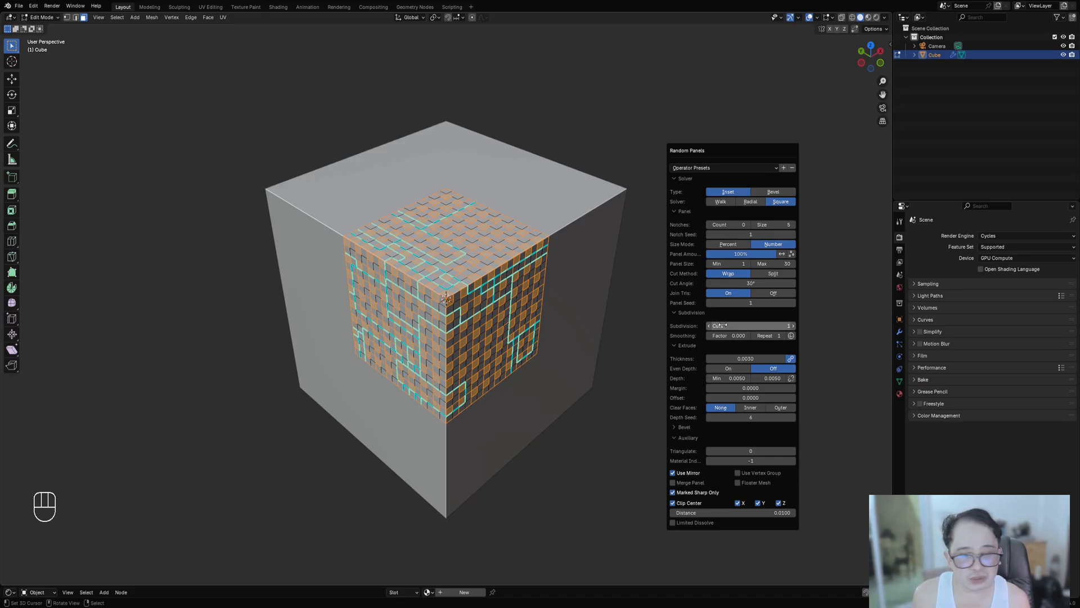
ctrl+scroll(724, 325, down, 1)
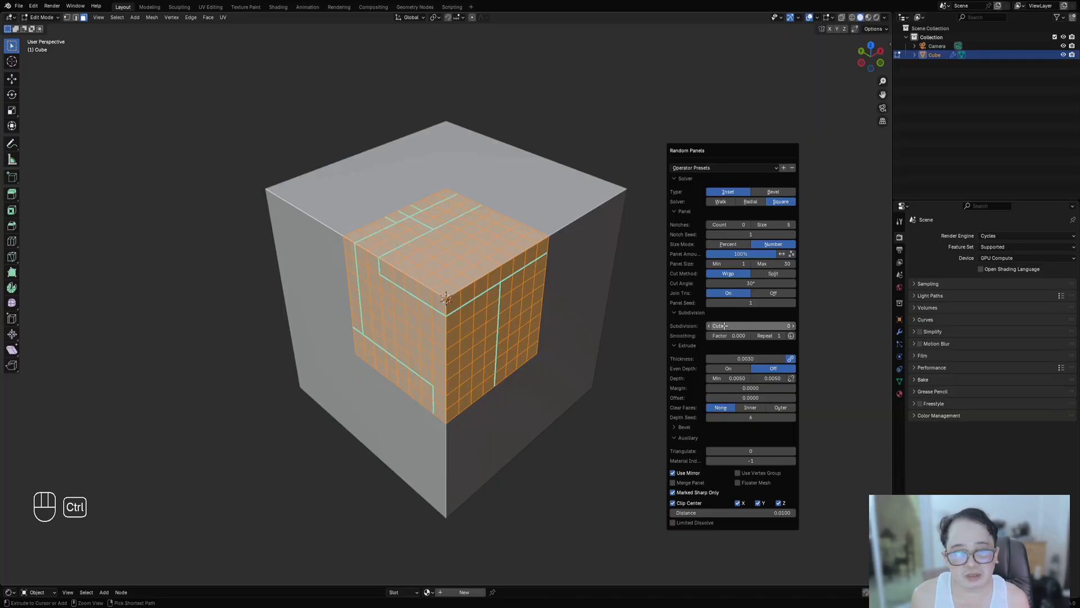
Set the maximum panel size to 25 and the panel seed to 3.
ctrl+scroll(769, 264, down, 5)
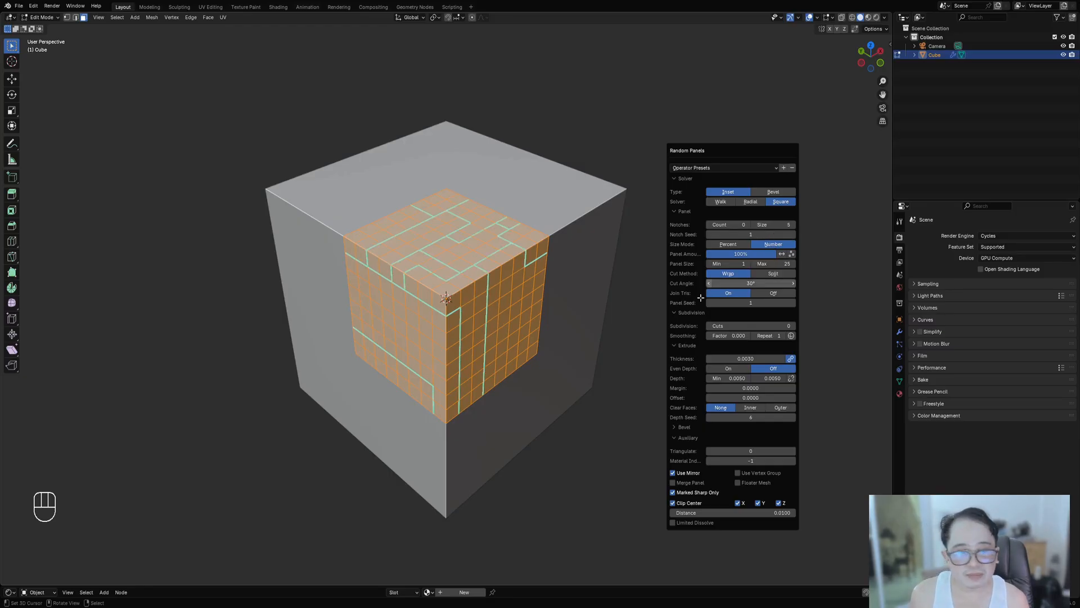
ctrl+scroll(747, 303, up, 4)
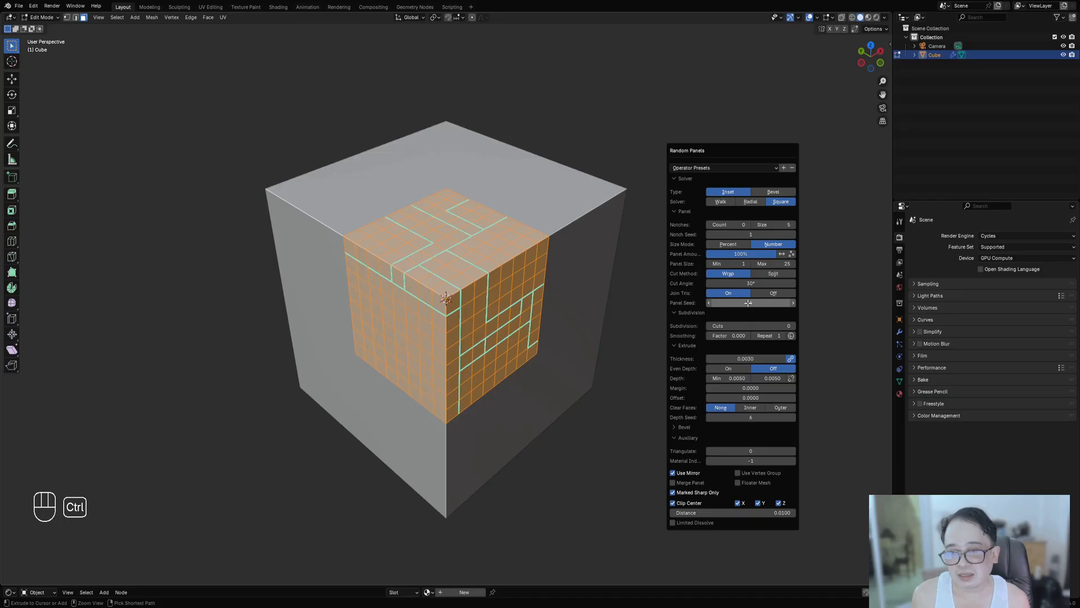
ctrl+scroll(748, 302, up, 1)
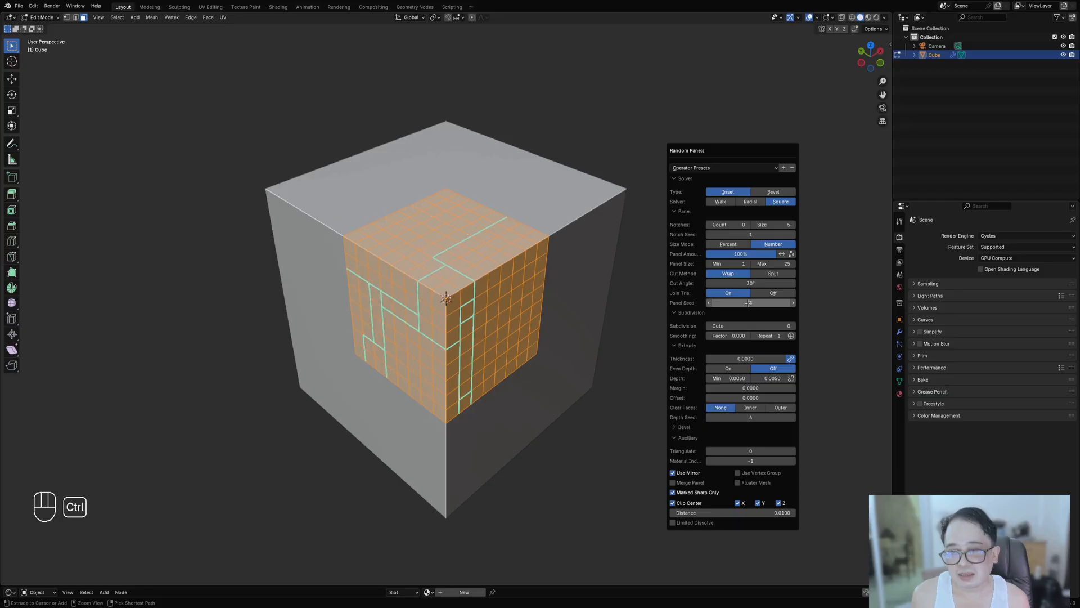
Turn off Marked Sharp Only and set the panel seed to 8.
click(683, 494)
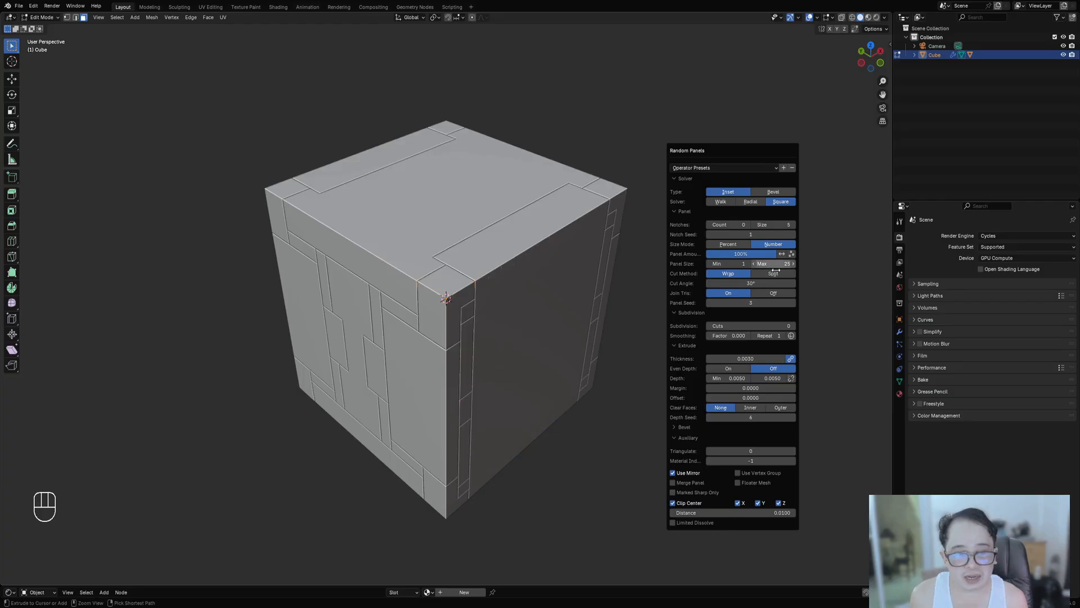
ctrl+scroll(764, 303, up, 5)
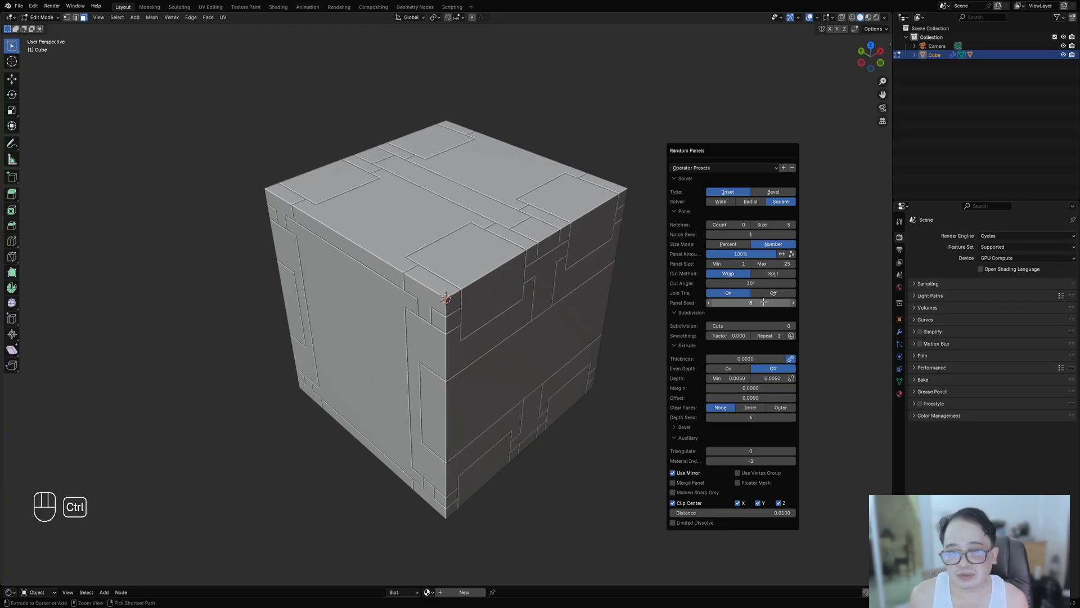
Set the maximum panel size to 30.
double_click(773, 264)
text(3)
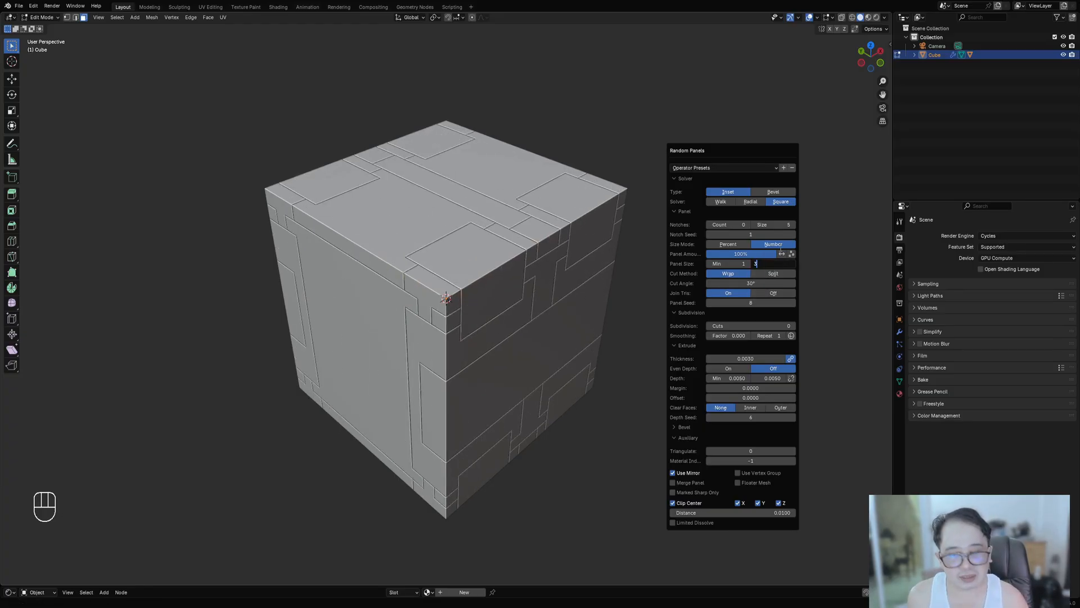
text(0)
key(Return)
Raise the panel seed step by step to try different random panel layouts on the cube.
ctrl+scroll(752, 304, up, 1)
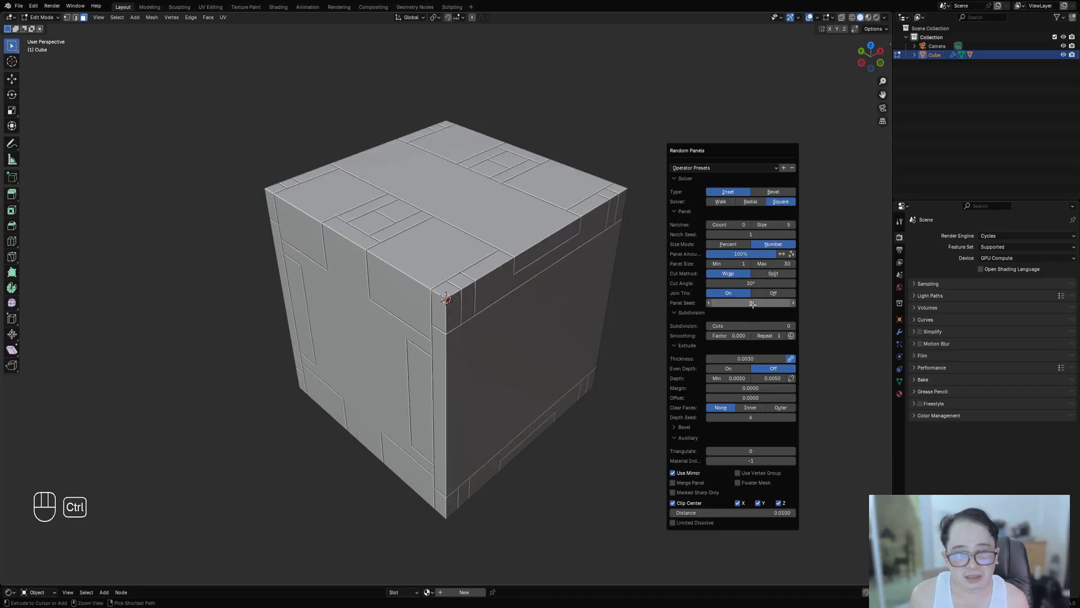
ctrl+scroll(753, 304, up, 4)
ctrl+scroll(753, 304, up, 2)
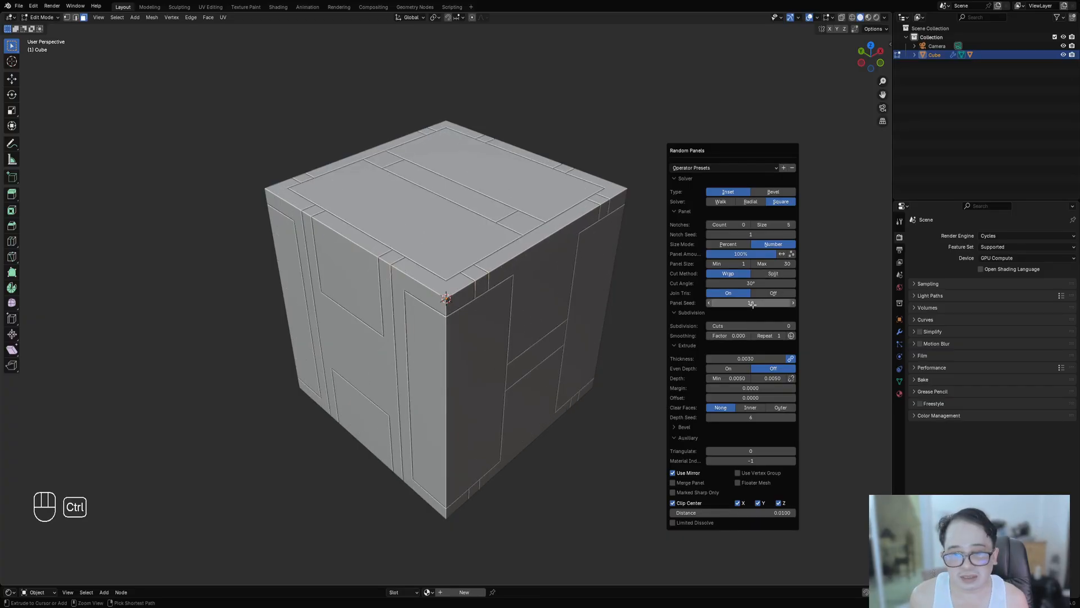
ctrl+scroll(752, 304, up, 2)
ctrl+scroll(753, 305, up, 2)
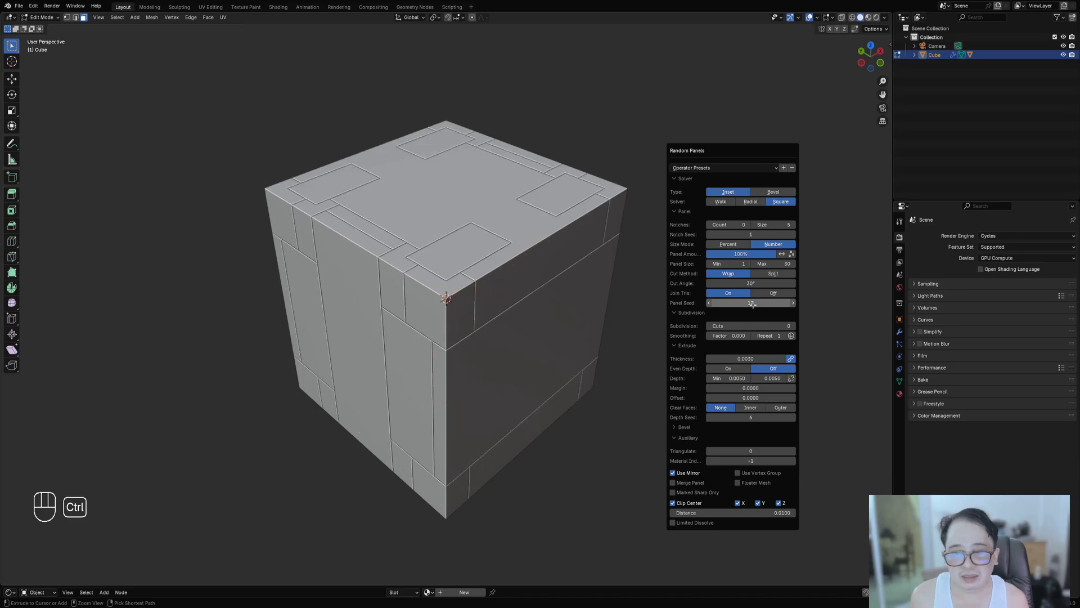
ctrl+scroll(752, 305, up, 6)
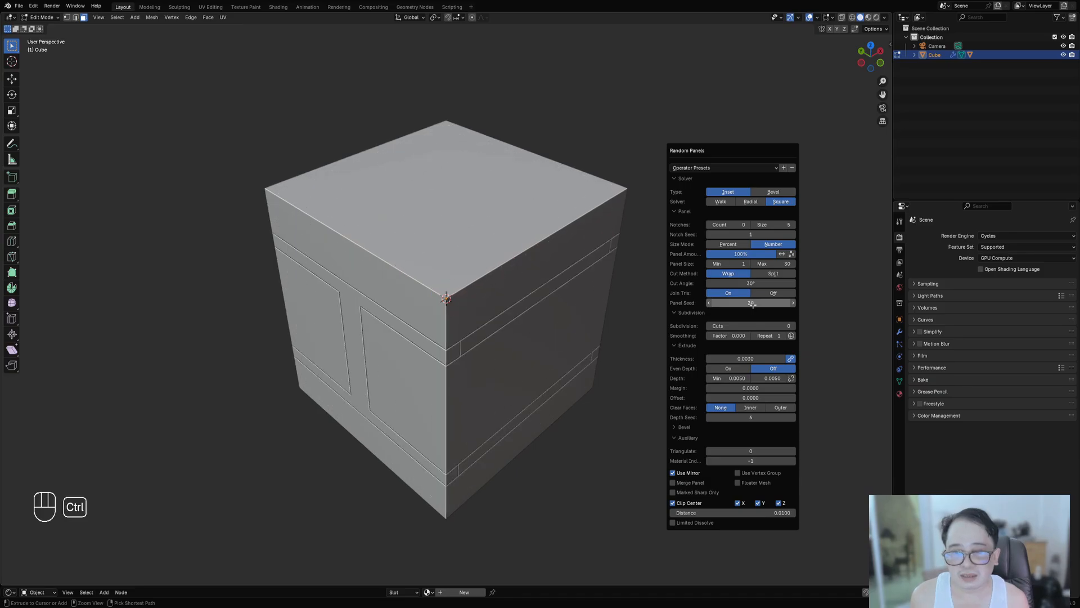
Set the panel seed to 28 and turn on Marked Sharp Only so the panel outlines are marked as sharp edges.
ctrl+scroll(753, 304, up, 3)
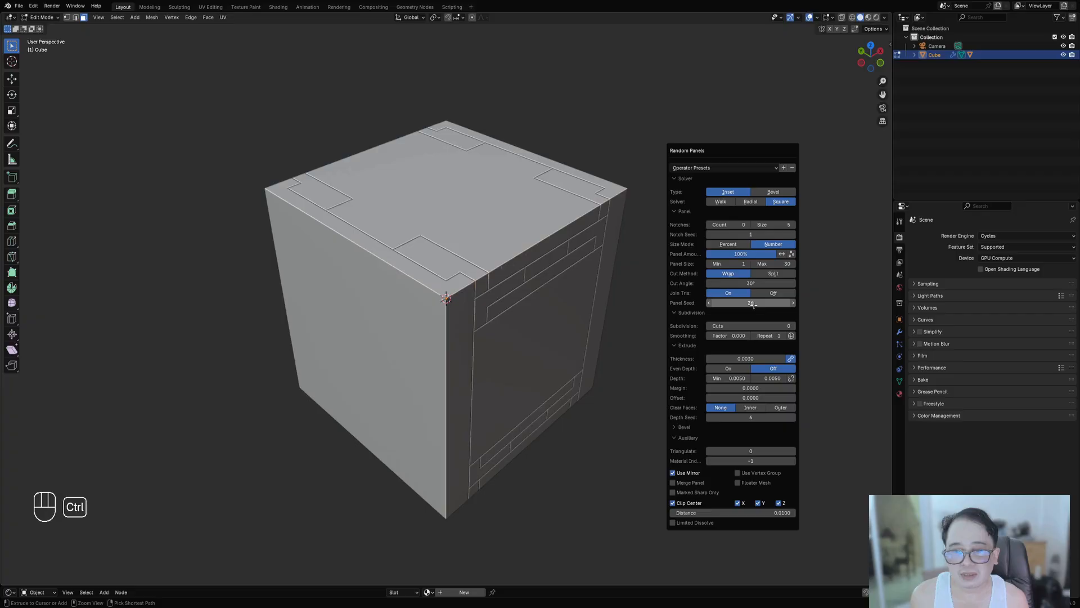
ctrl+scroll(753, 304, up, 1)
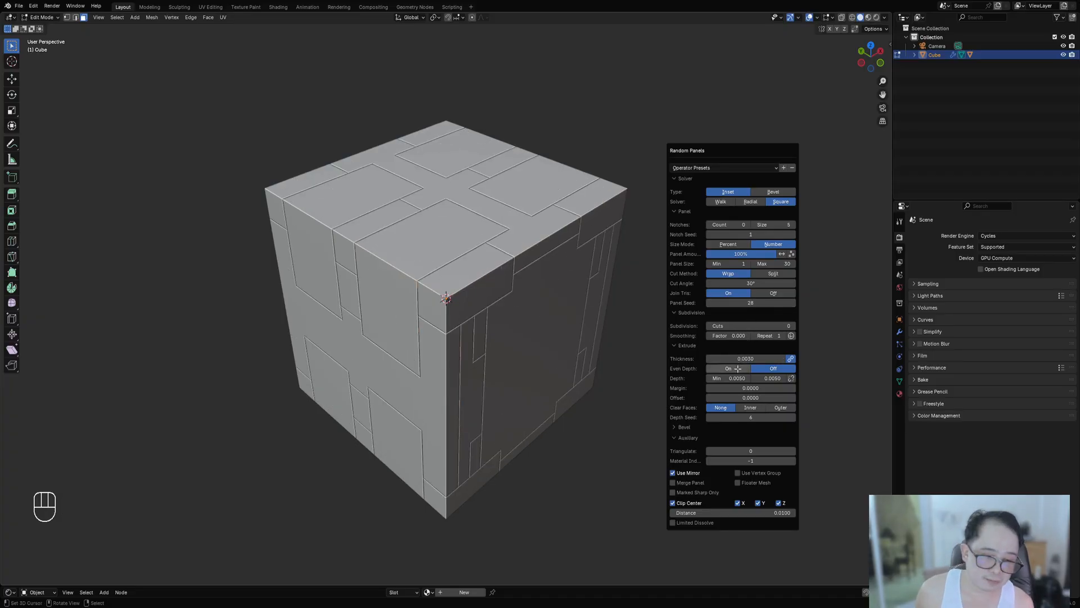
click(718, 493)
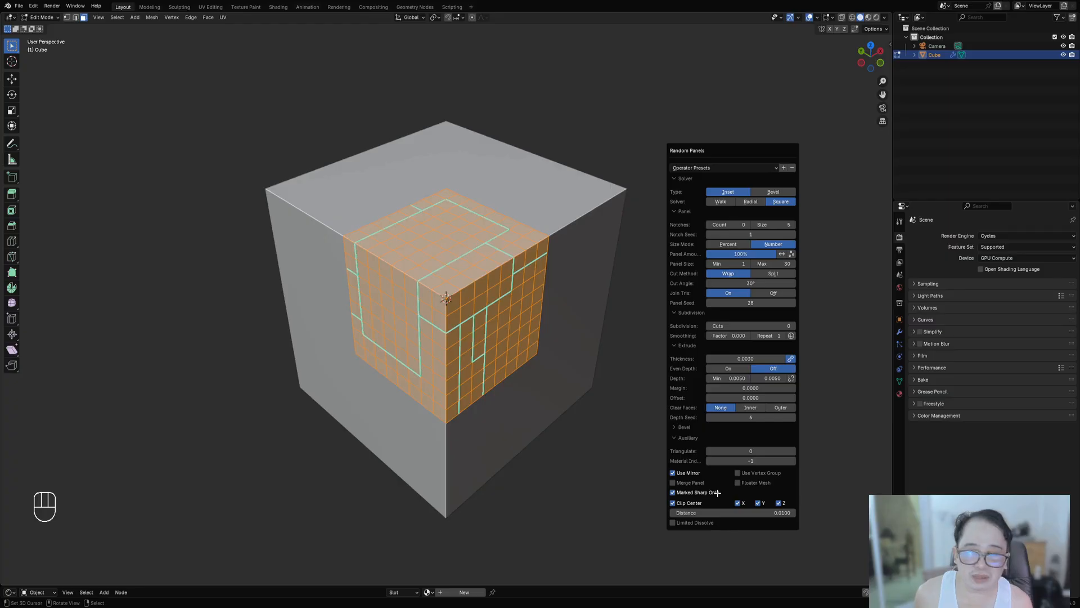
Examine the marked sharp panel edges on the cube, comparing the mesh in Edit Mode with the object in Object Mode.
key(alt+a)
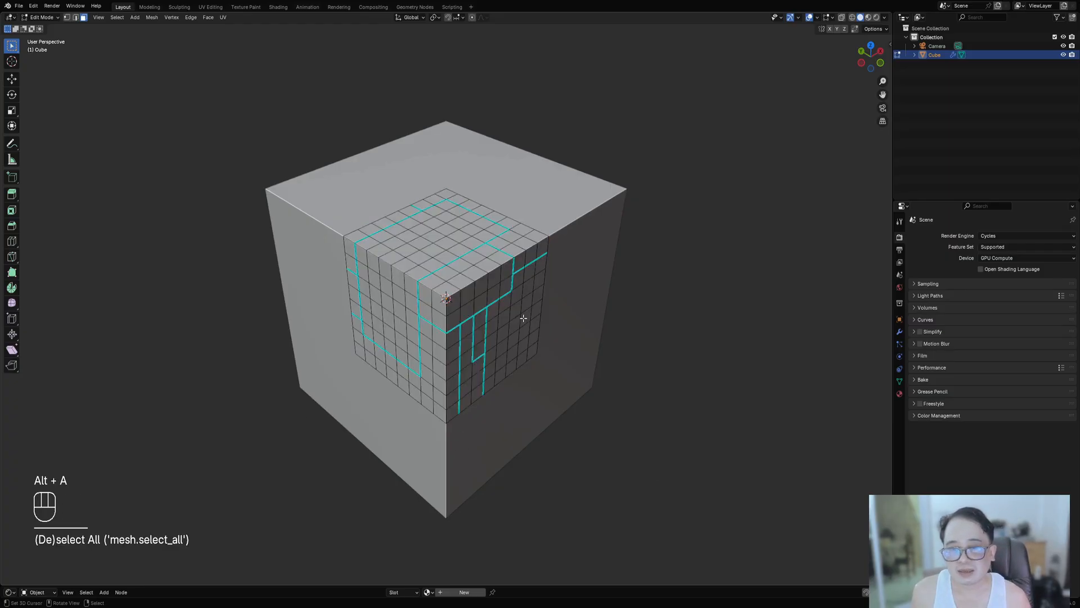
key(Tab)
middle_drag(612, 323, 590, 249)
key(Tab)
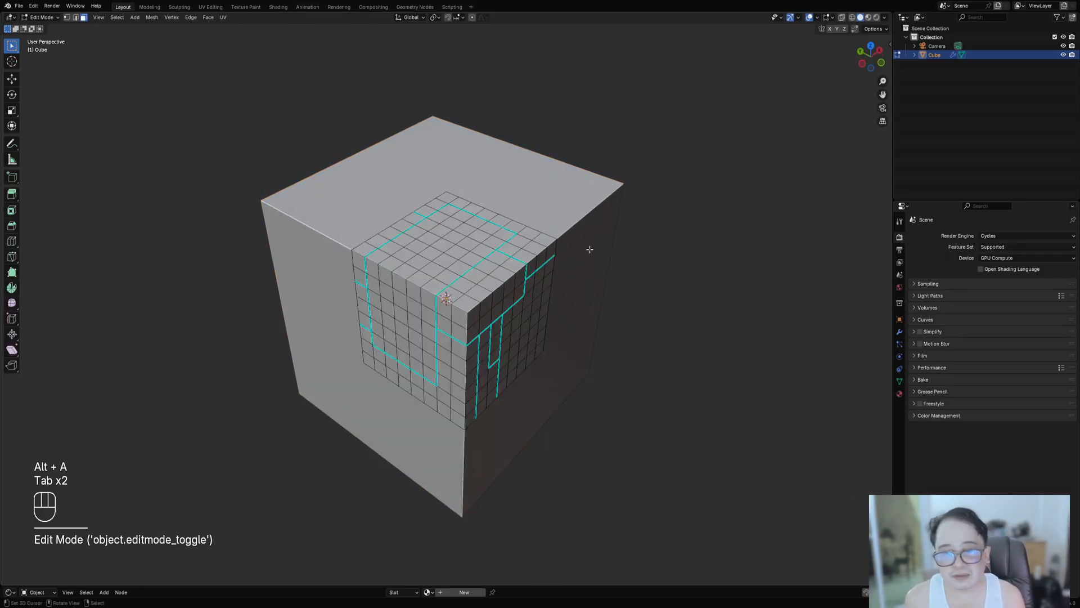
key(Tab)
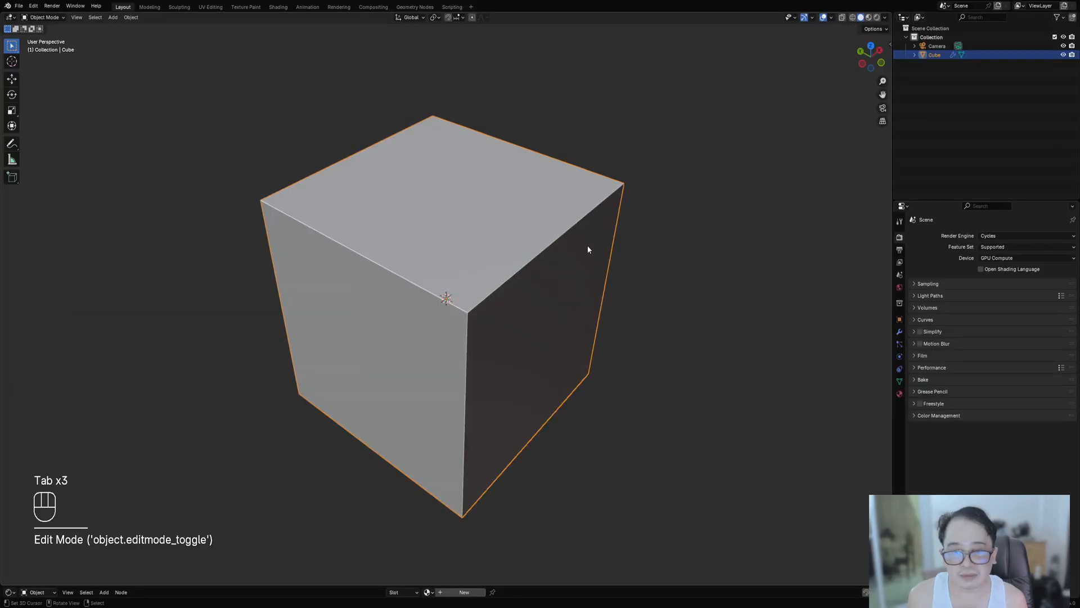
key(Tab)
key(a)
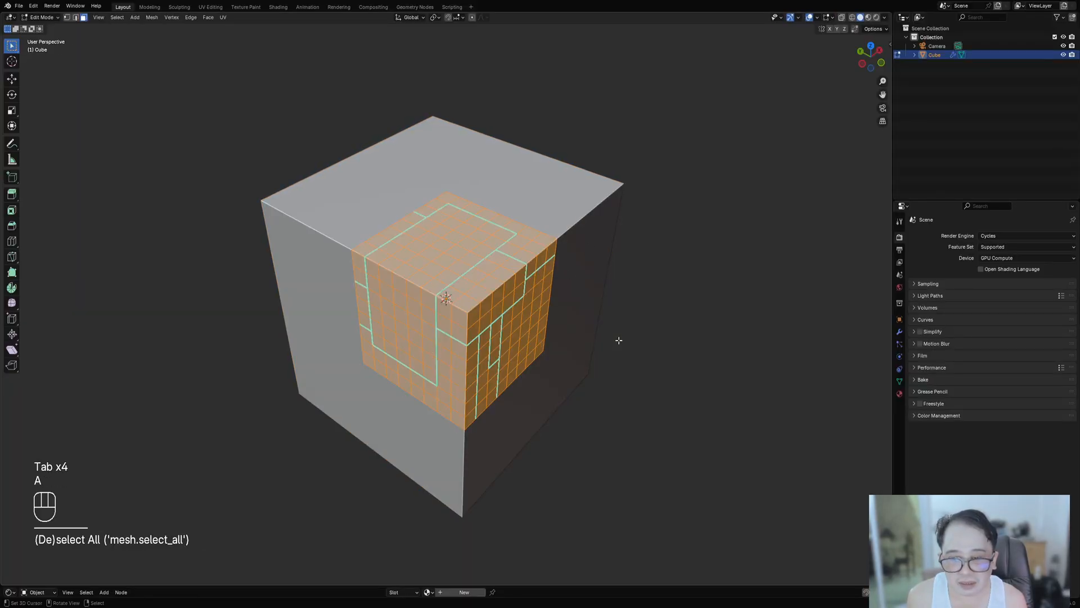
middle_drag(618, 340, 493, 339)
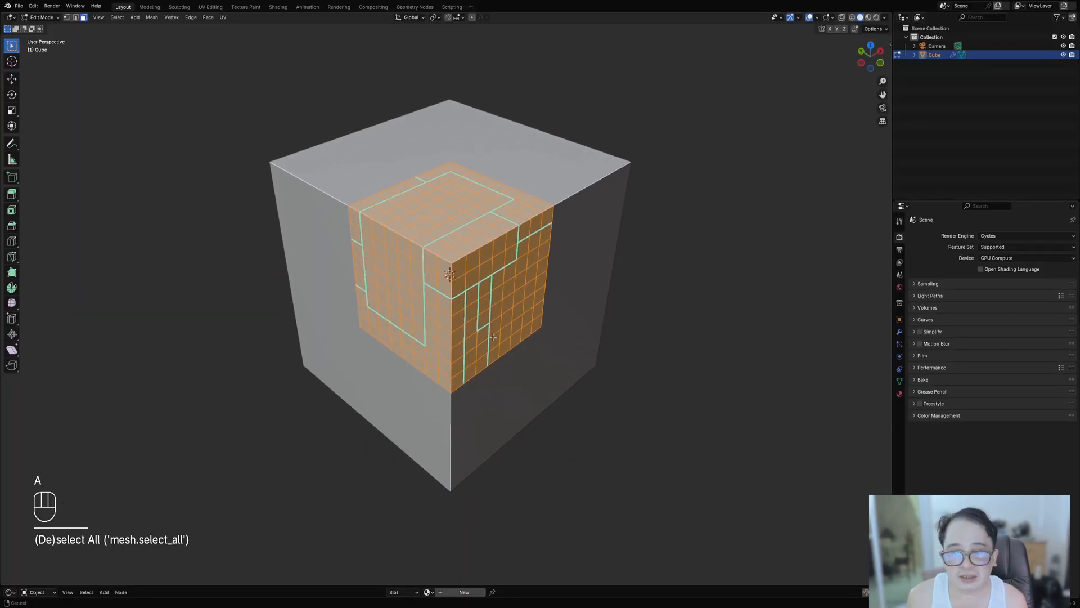
key(alt+a)
key(Tab)
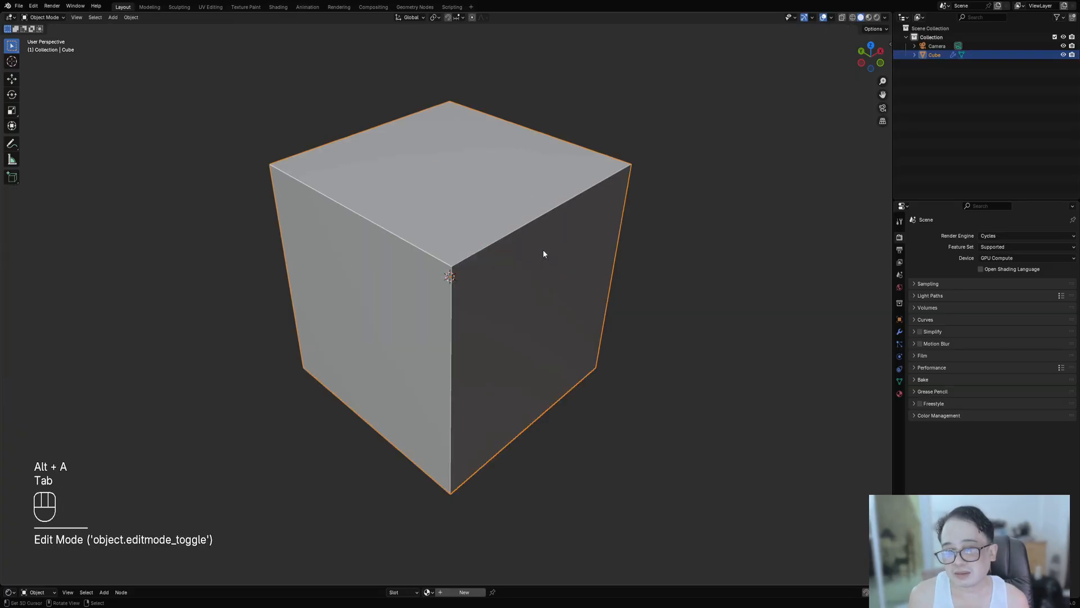
Turn on Use Solidify in the cube's Draw Modifiers and switch the viewport to wireframe.
key(ctrl+shift+x)
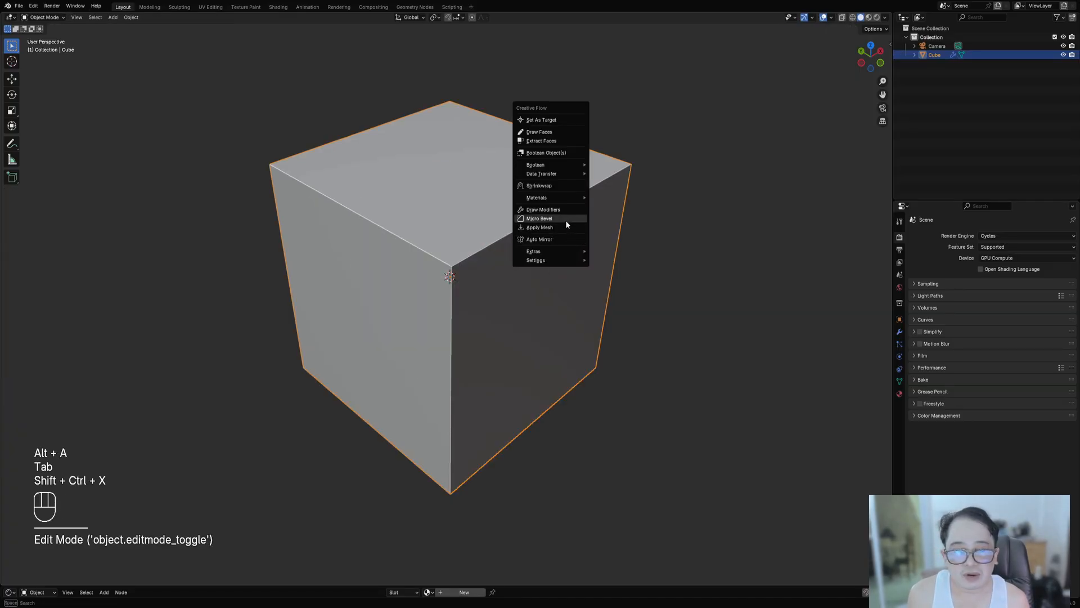
click(566, 211)
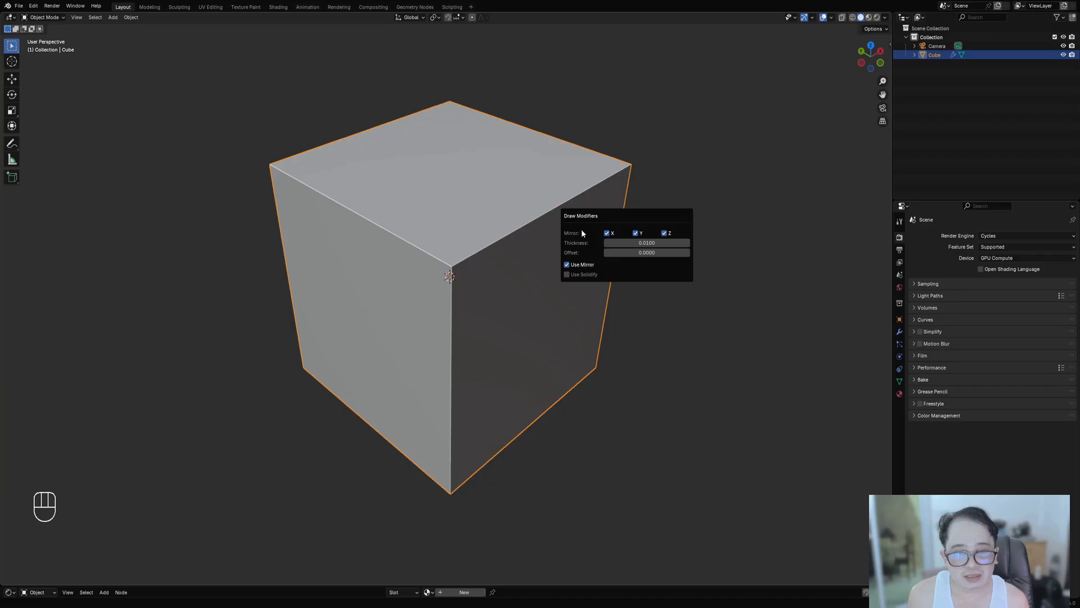
click(589, 274)
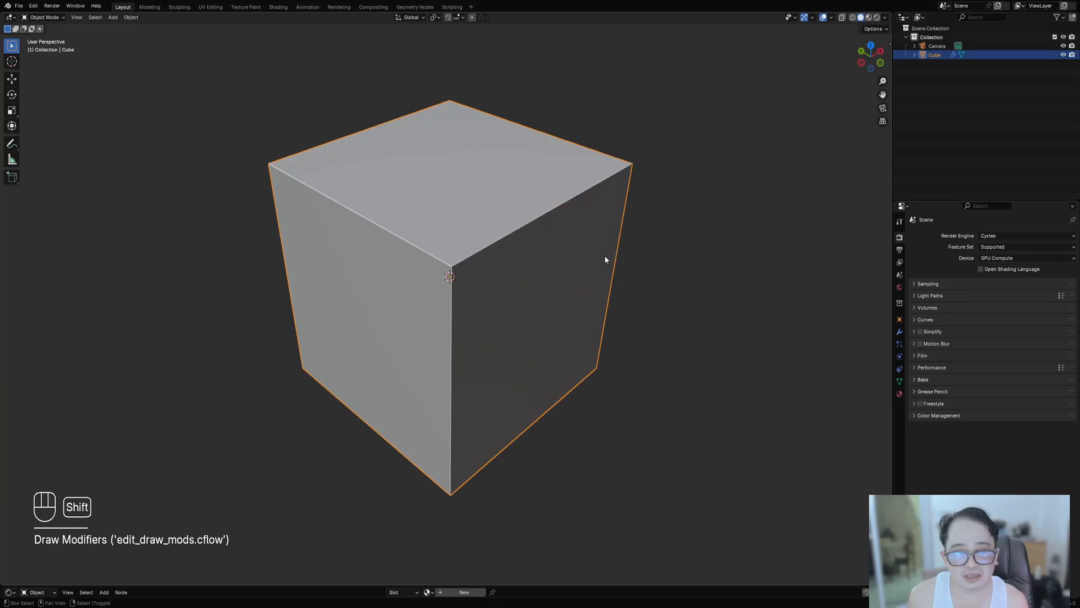
key(shift+z)
key(F9)
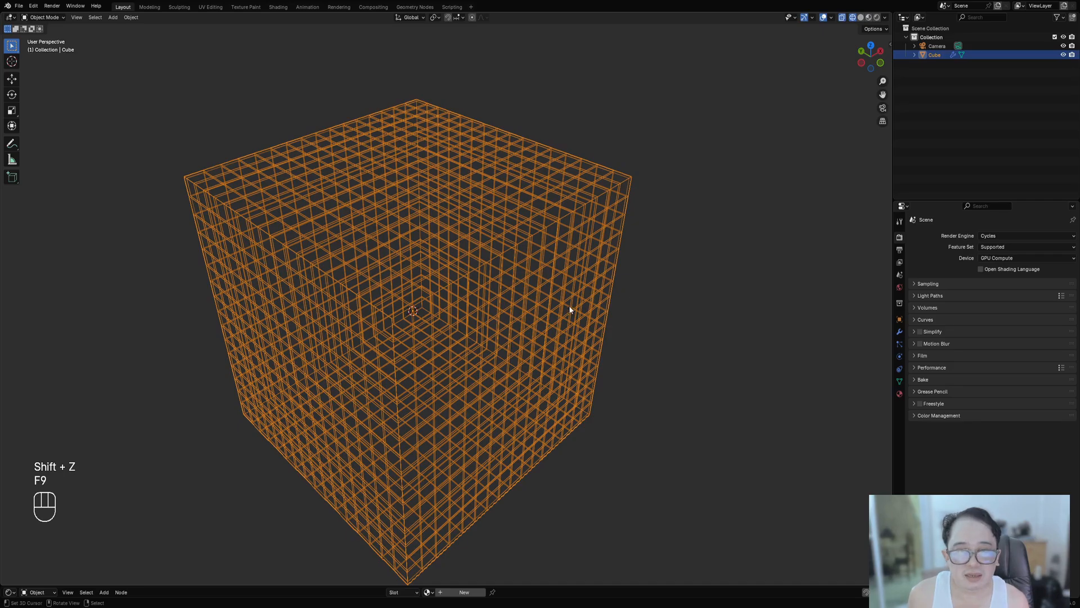
Fine-tune the Draw Modifiers solidify settings while viewing the cube in wireframe, and return to solid shading.
key(F9)
mouse_move(703, 281)
shift+mouse_down()
mouse_move(735, 281)
mouse_move(685, 299)
shift+mouse_up()
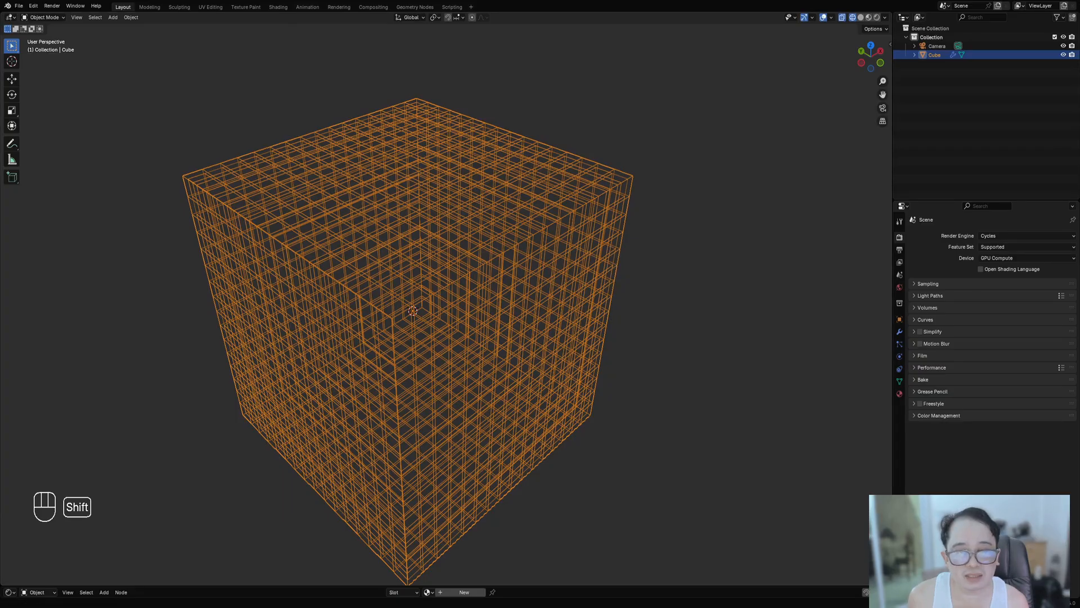
key(shift+z)
key(shift+z)
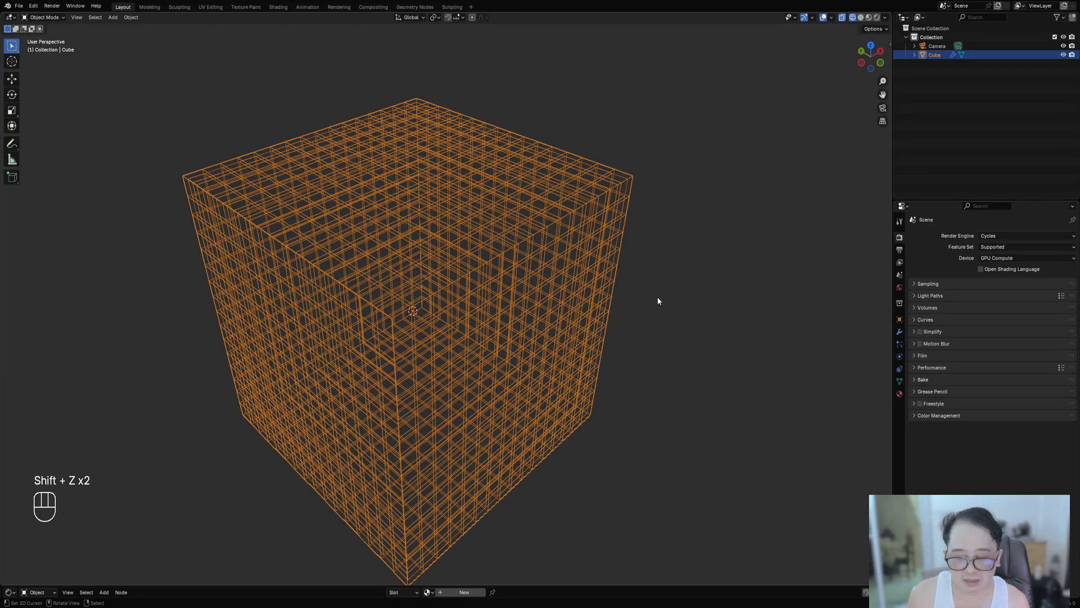
key(F9)
shift+drag(741, 328, 666, 336)
key(shift+z)
Apply a Micro Bevel to the cube with amount 0.0089, 3 segments and Harden Normals on.
middle_drag(514, 324, 528, 321)
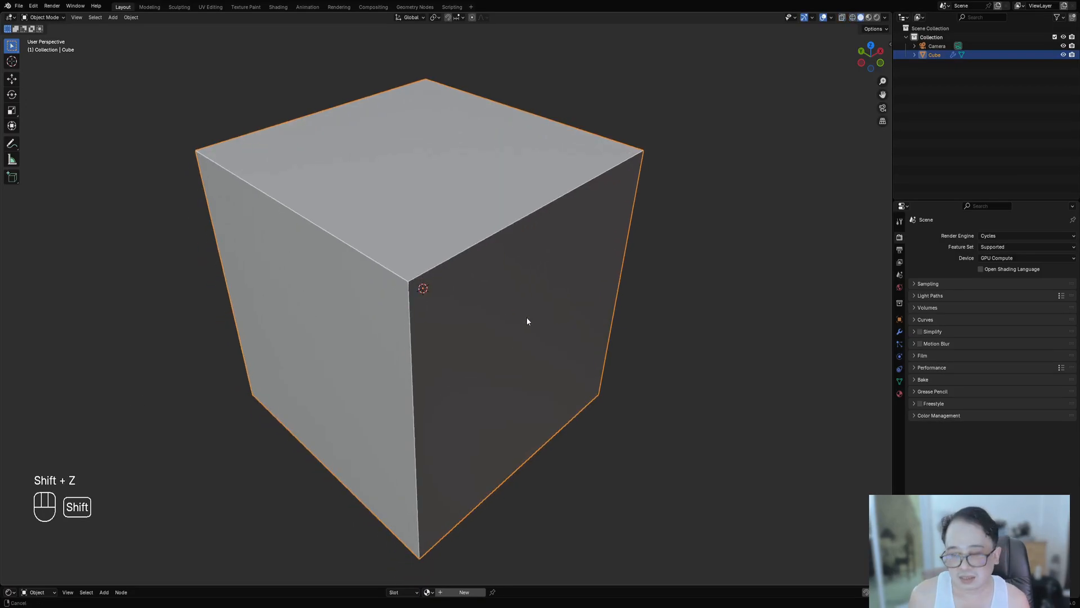
scroll(528, 320, down, 3)
key(Tab)
scroll(523, 314, up, 5)
key(Tab)
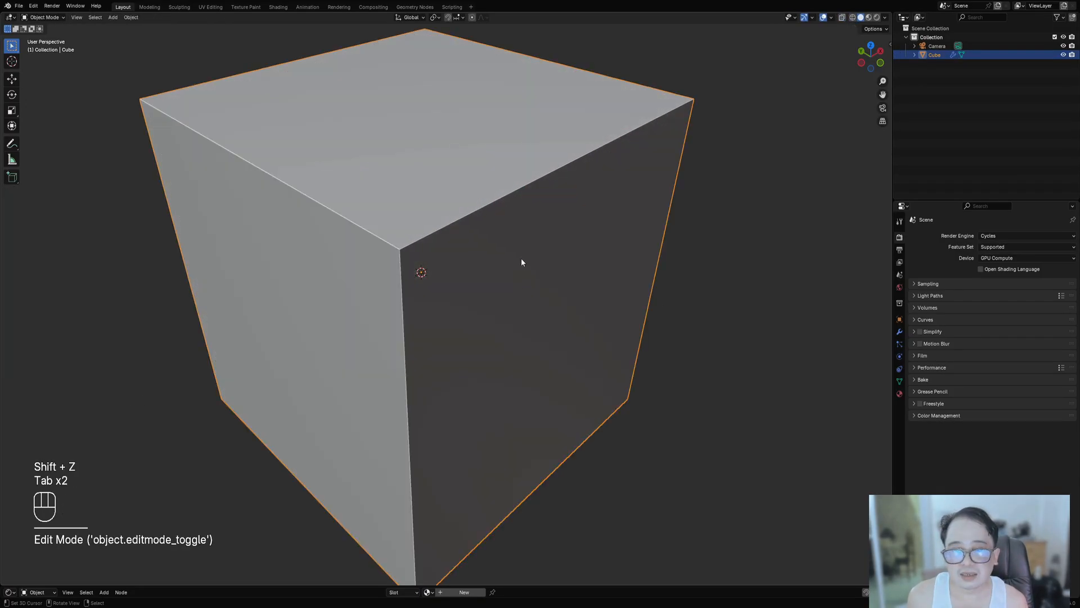
key(shift+ctrl+x)
click(506, 271)
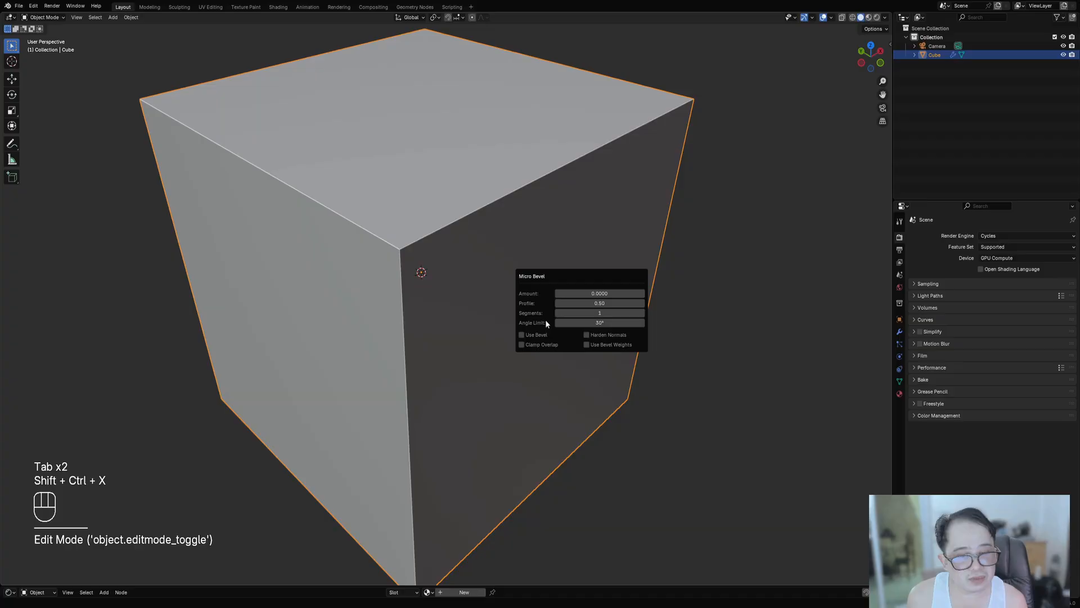
click(544, 336)
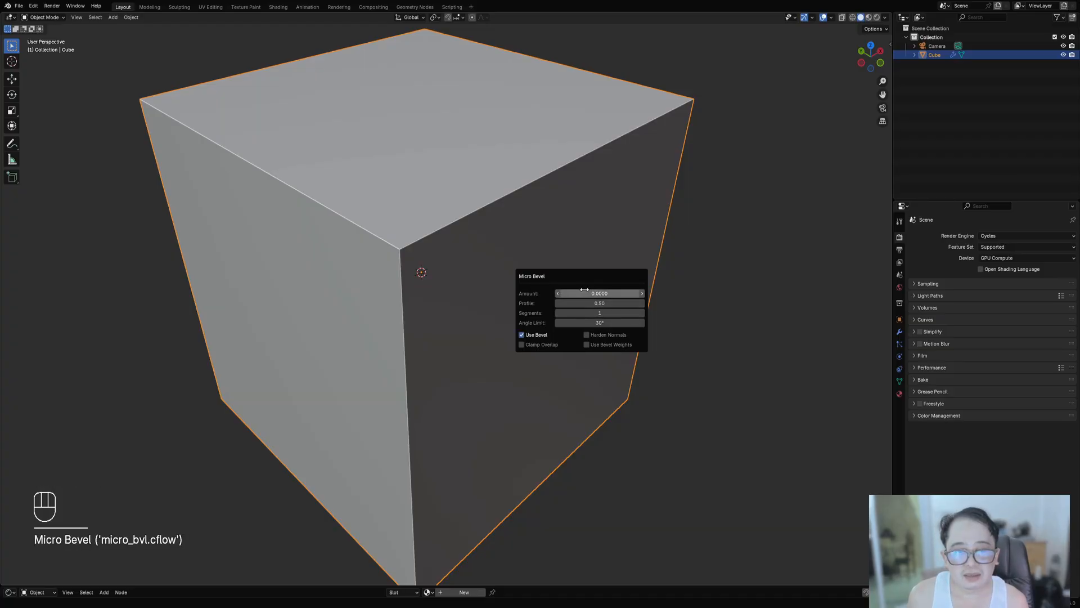
mouse_move(600, 293)
shift+mouse_down()
mouse_move(630, 293)
mouse_move(604, 313)
shift+mouse_up()
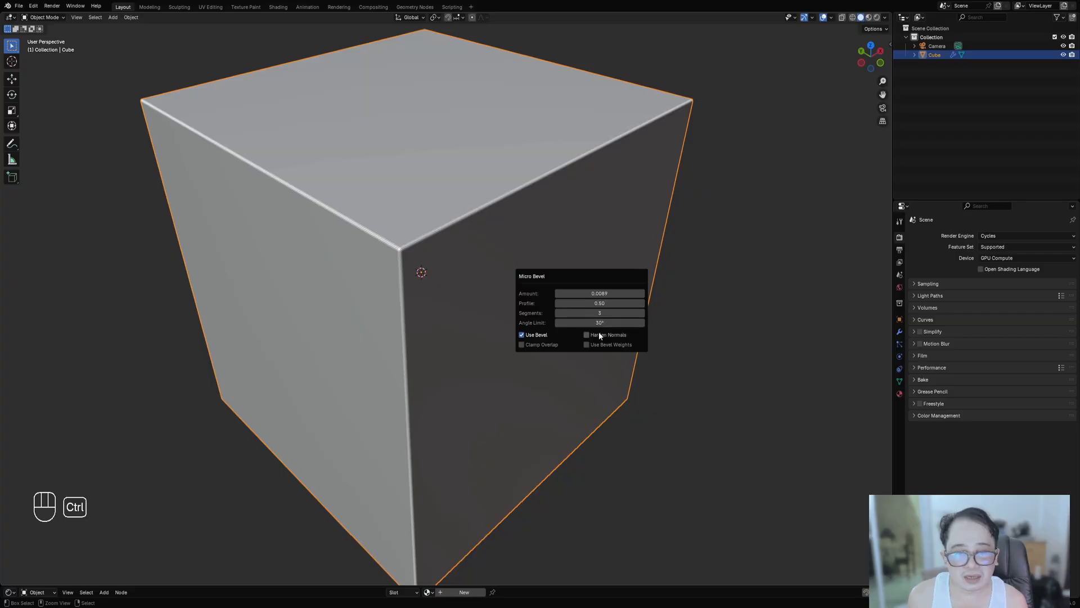
click(587, 334)
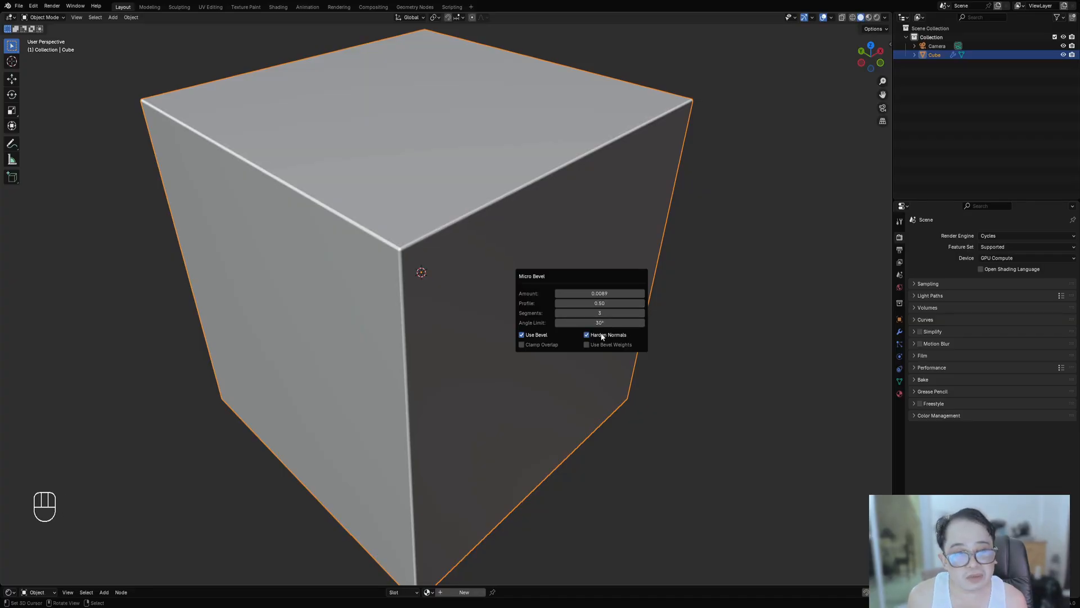
Check the bevelled cube's sharp edges in Edit Mode and undo back to before the Micro Bevel.
scroll(307, 188, up, 6)
scroll(284, 113, down, 6)
scroll(530, 281, down, 2)
key(Tab)
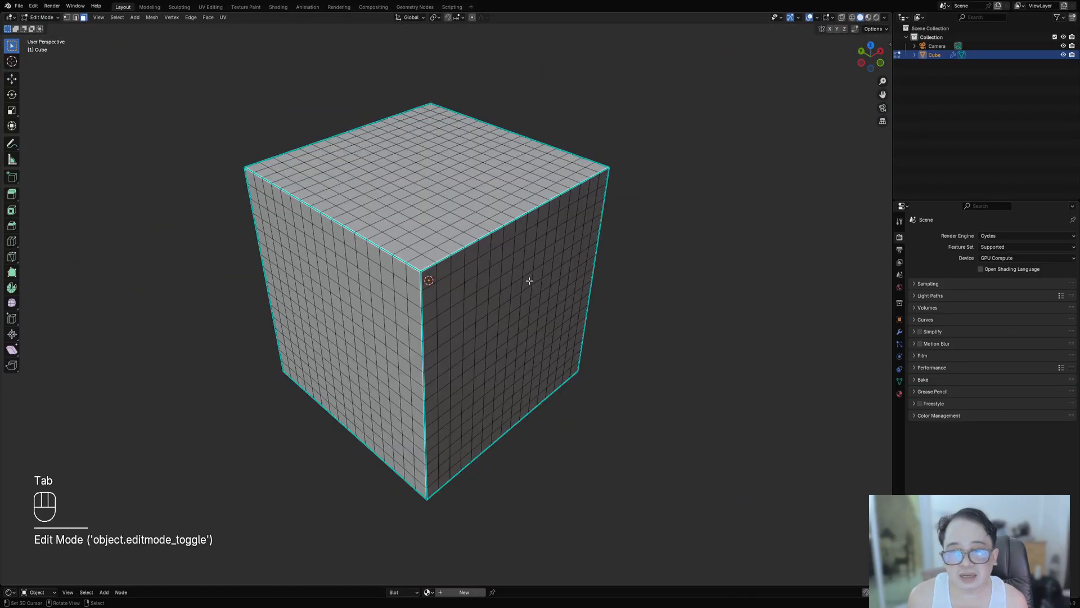
key(ctrl)
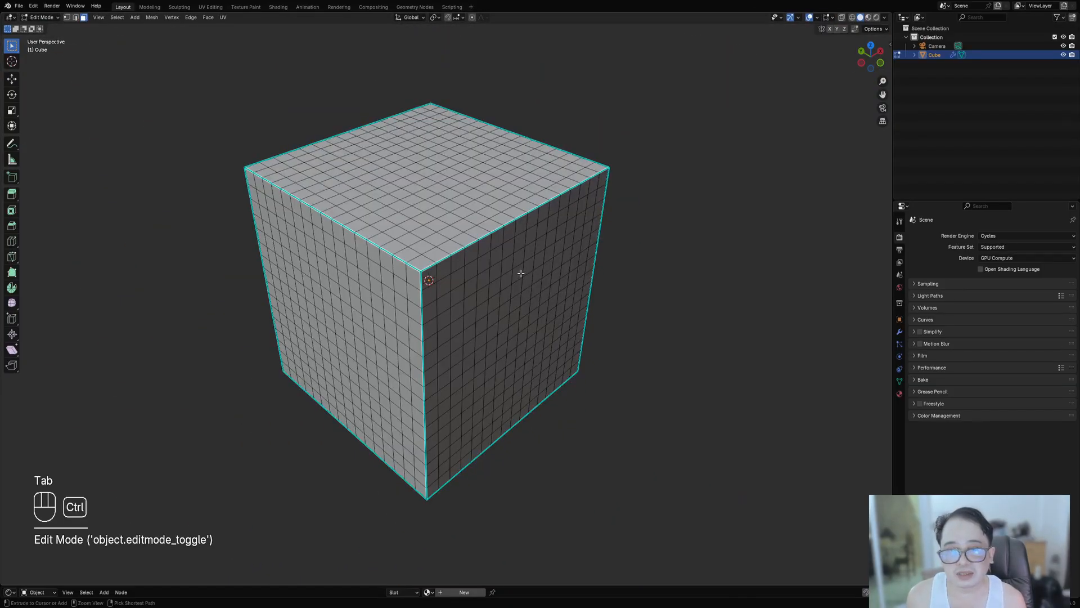
key(ctrl+z)
key(ctrl+z)
key(ctrl+z)
key(ctrl+z)
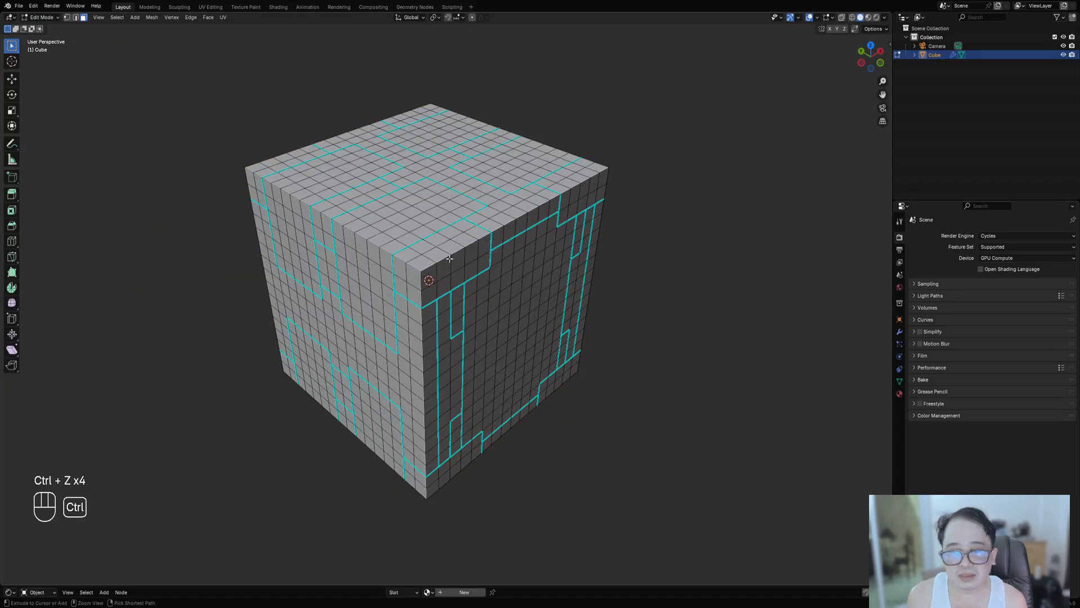
Reapply the Micro Bevel to the cube in Object Mode with Use Bevel on and Harden Normals off.
key(Tab)
key(Tab)
key(Tab)
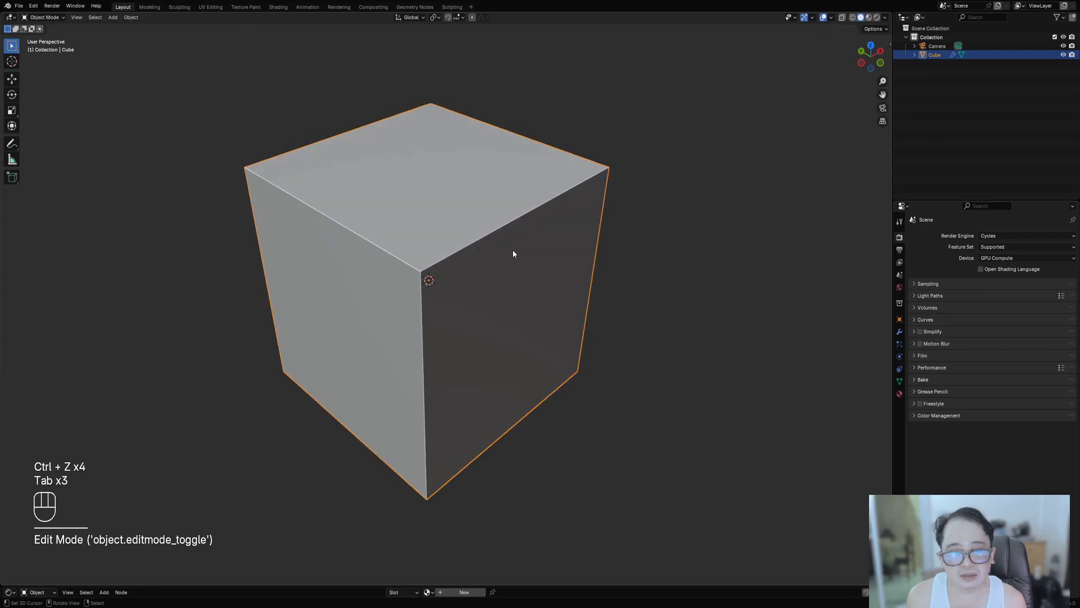
key(shift+ctrl+x)
click(514, 251)
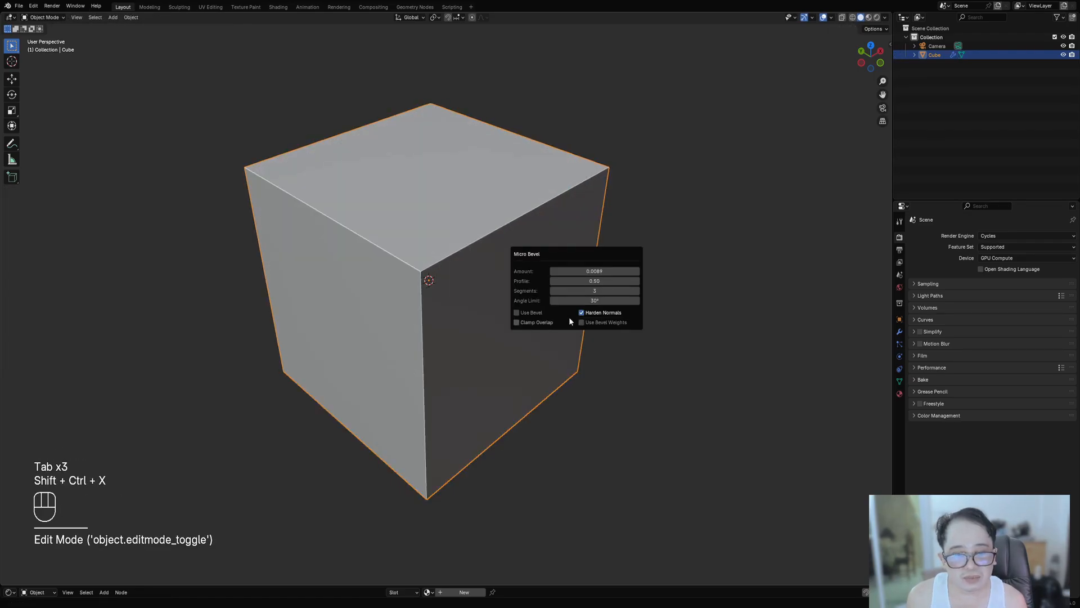
click(538, 311)
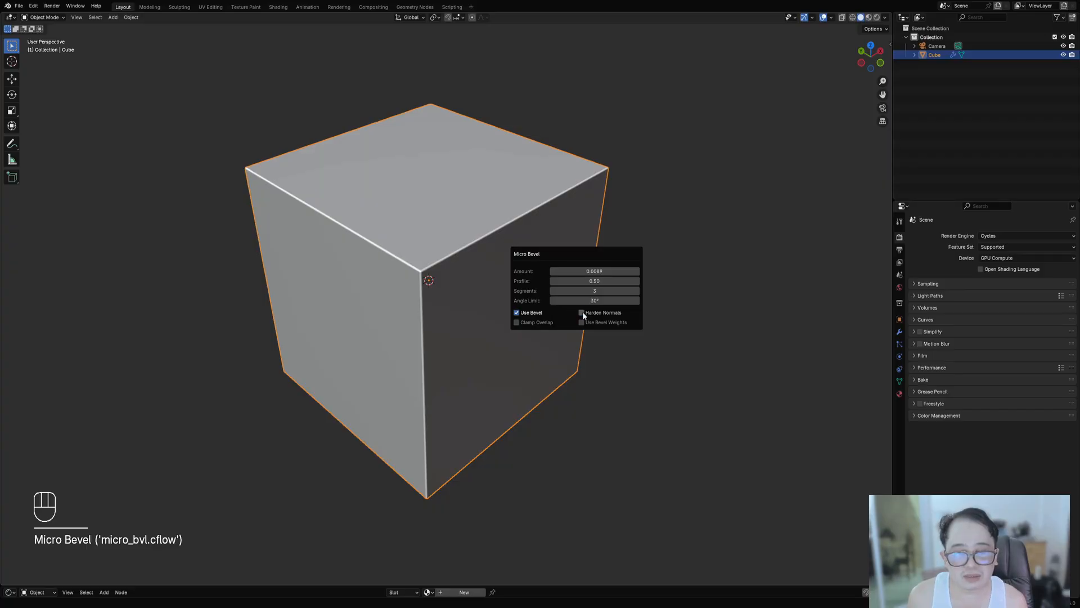
Check the bevelled edges up close and apply Shade Auto Smooth to the cube.
key(Tab)
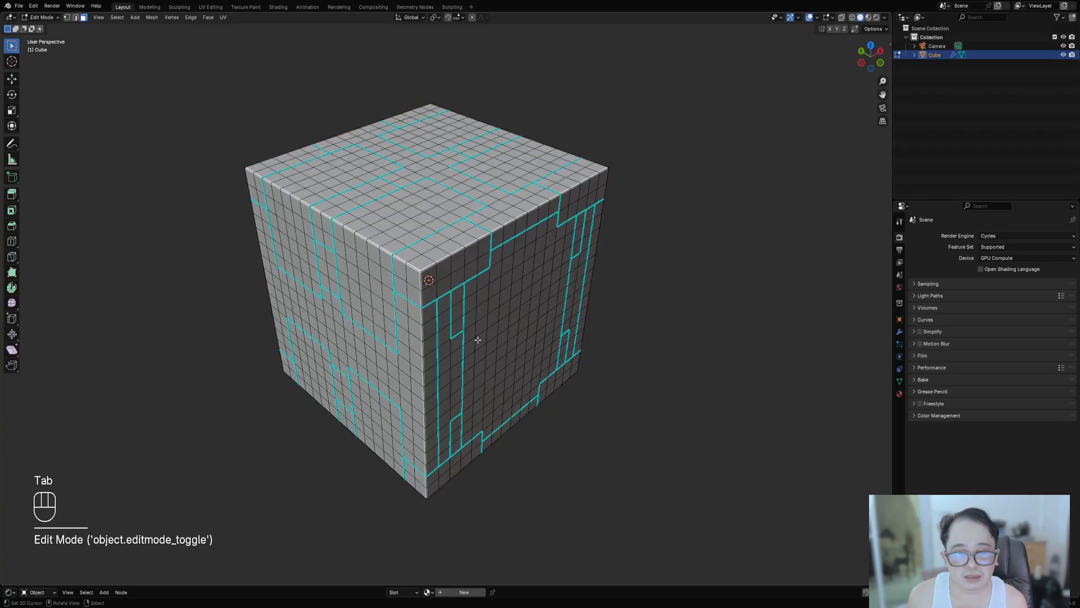
key(Tab)
scroll(478, 339, up, 5)
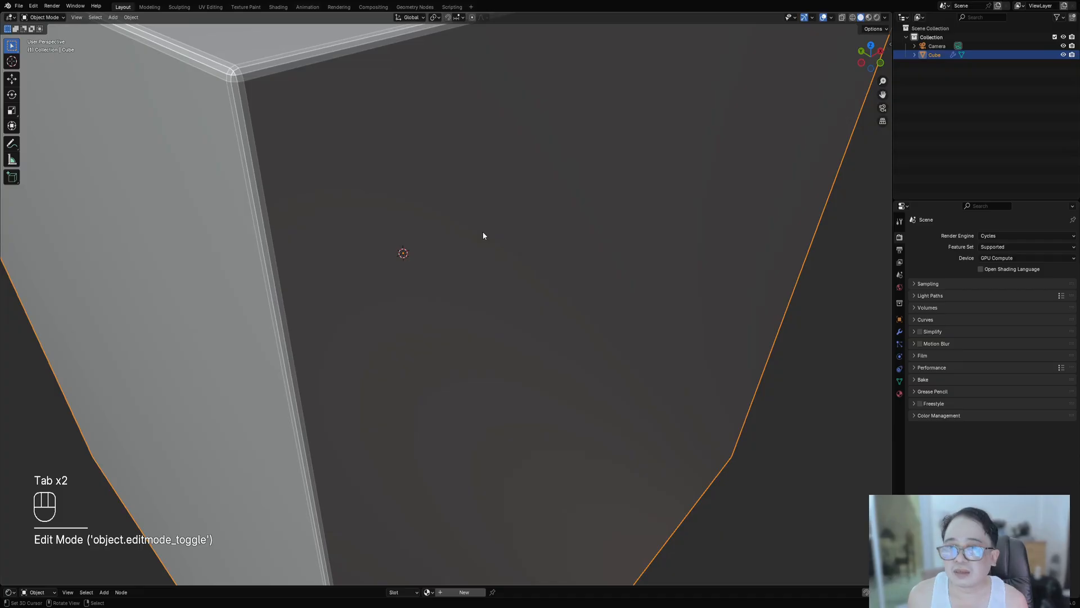
scroll(483, 234, down, 5)
scroll(485, 233, up, 2)
key(w)
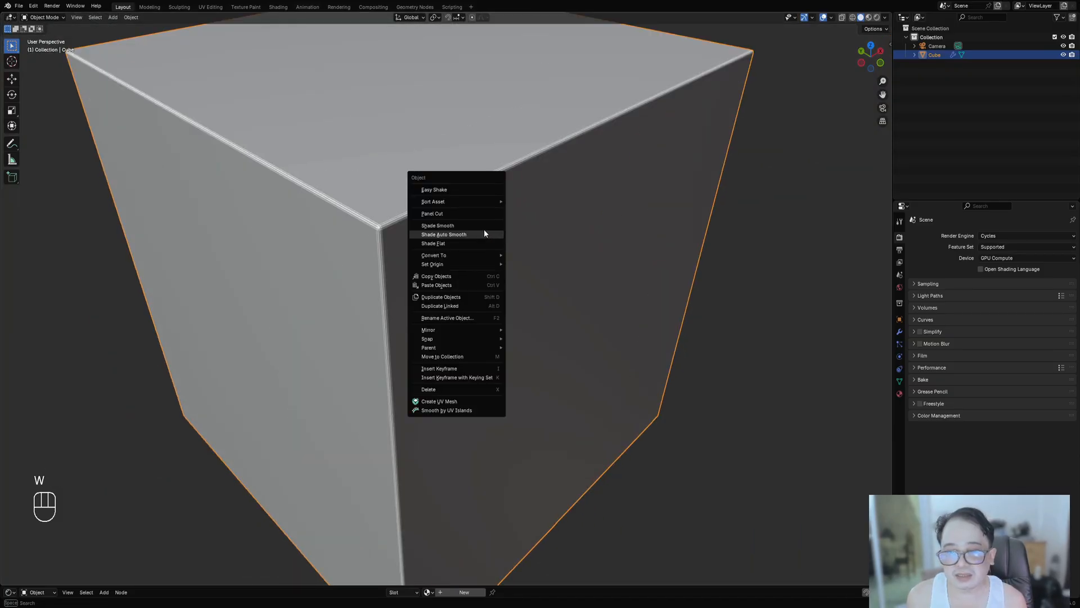
click(467, 235)
scroll(478, 270, down, 3)
key(F9)
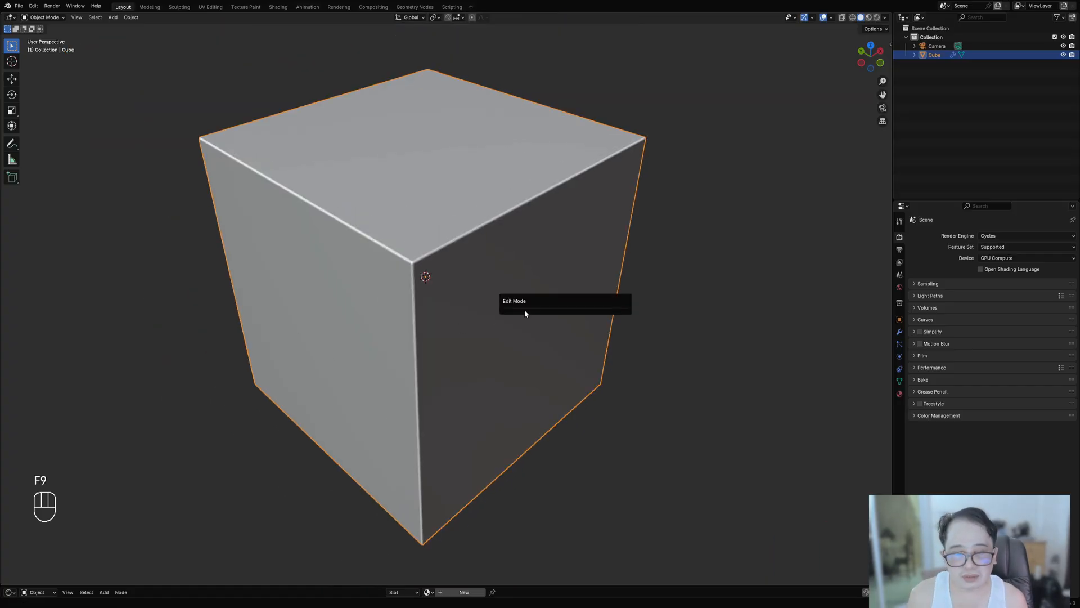
Review the cube's Micro Bevel settings, its marked sharp panel edges in Edit Mode and the bevelled corner up close.
key(shift+ctrl+x)
click(513, 261)
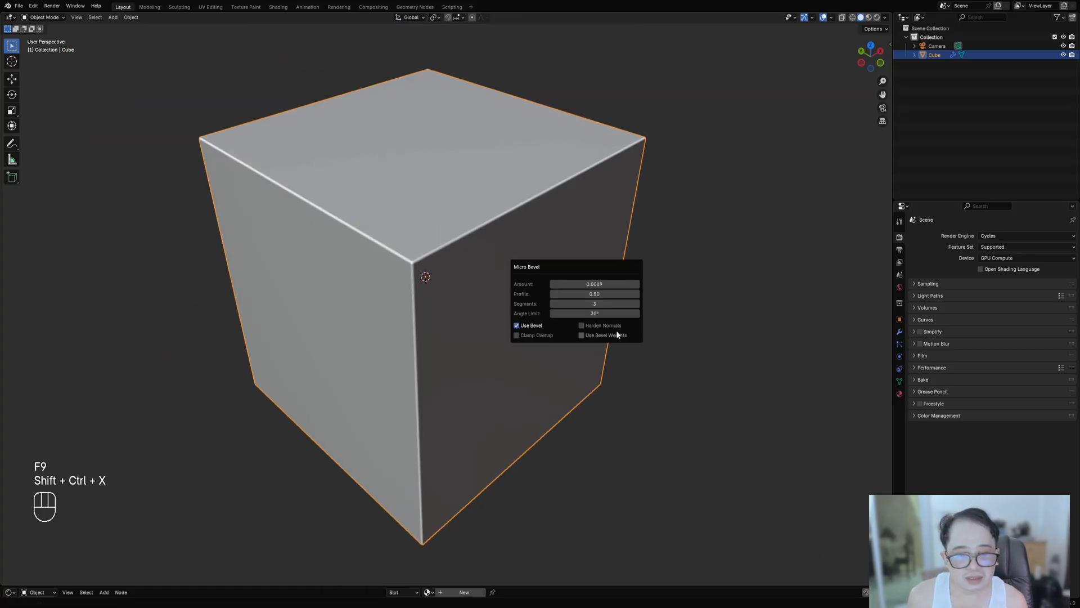
key(Tab)
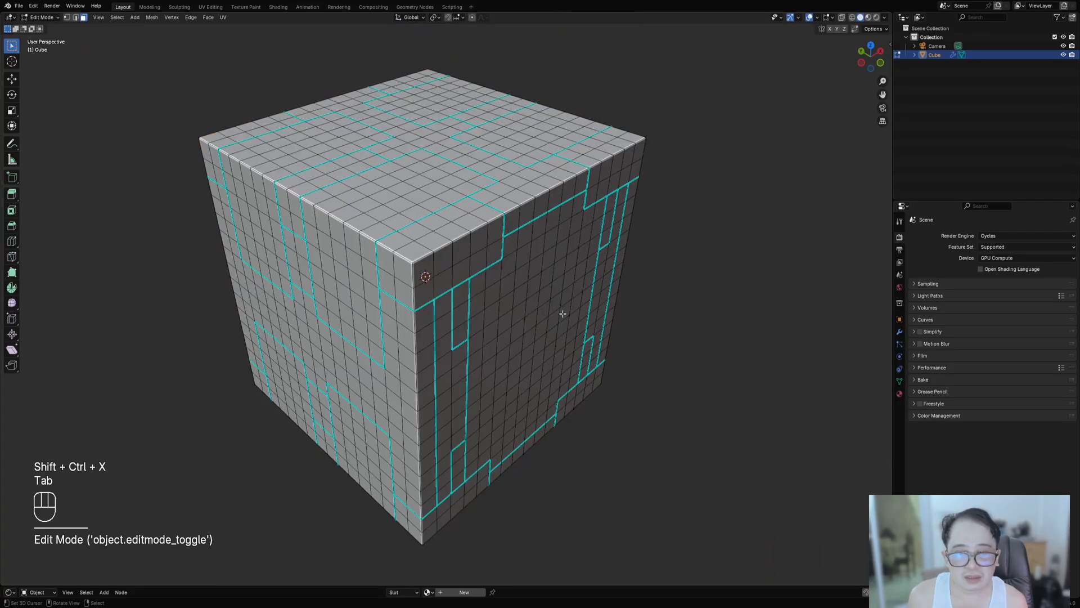
key(Tab)
scroll(492, 191, up, 6)
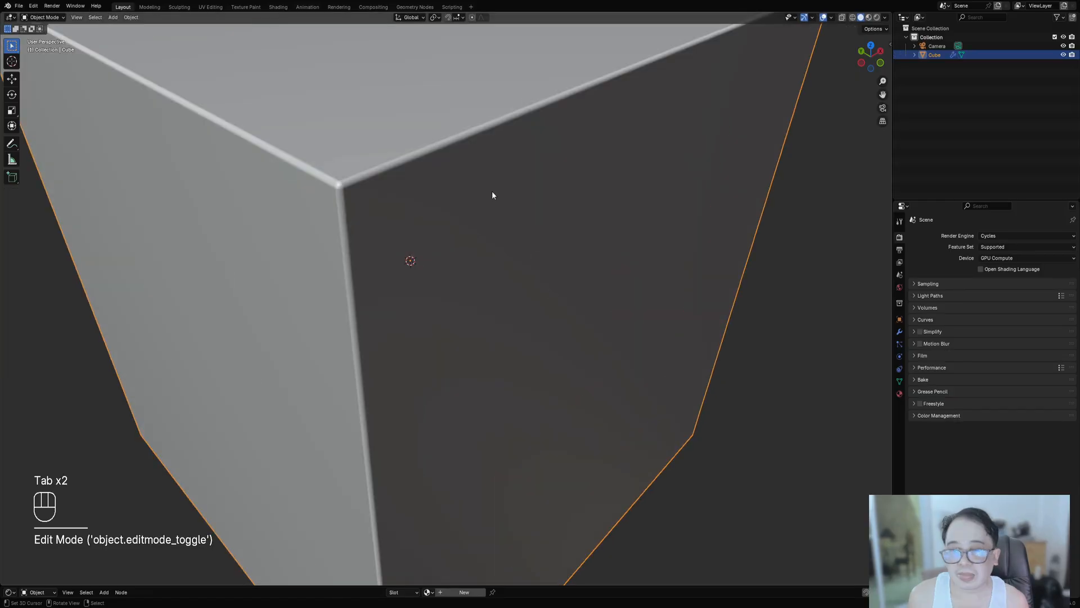
scroll(525, 249, down, 8)
key(shift+ctrl+x)
click(575, 222)
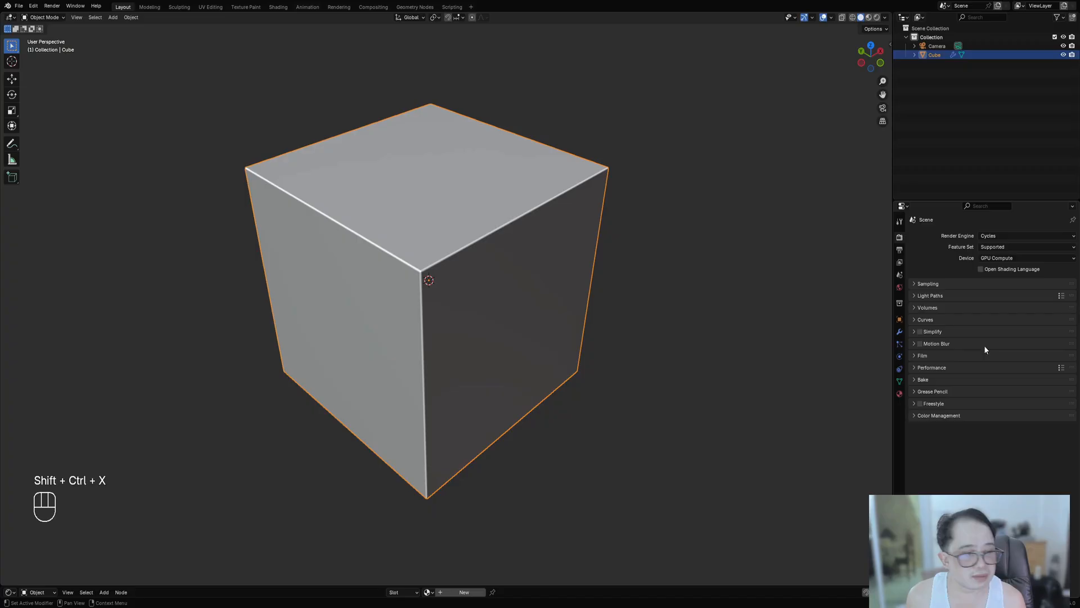
Remove the BevelCFlow modifier from the cube and check its marked sharp panel edges in Edit Mode.
click(901, 332)
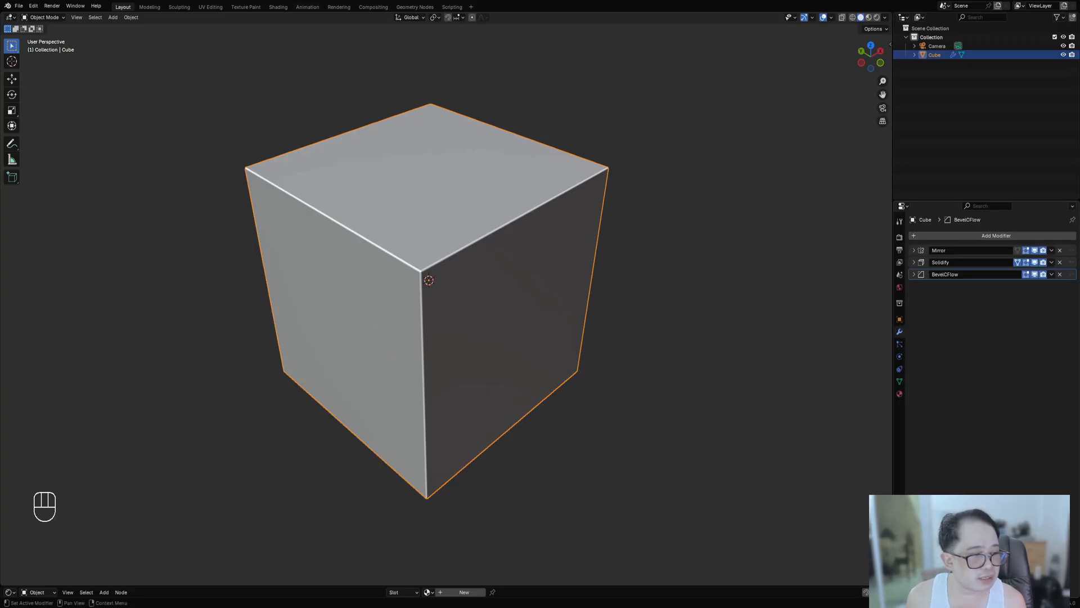
click(1060, 275)
key(Tab)
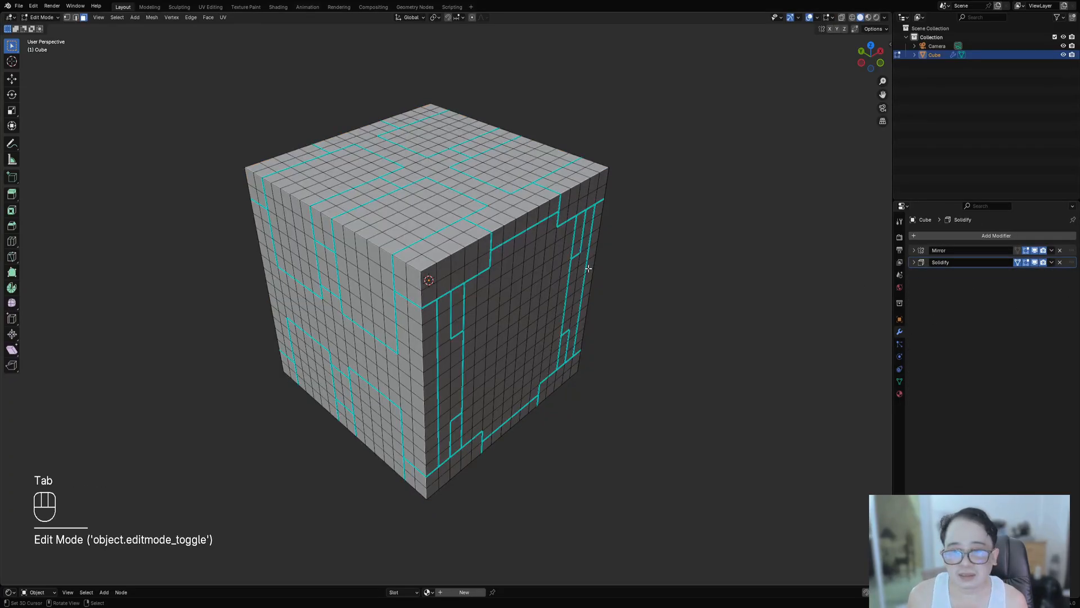
key(Tab)
Try a Micro Bevel of 0.0107 on the cube with Use Bevel and Harden Normals both on.
scroll(481, 225, up, 3)
key(shift+ctrl+x)
click(482, 225)
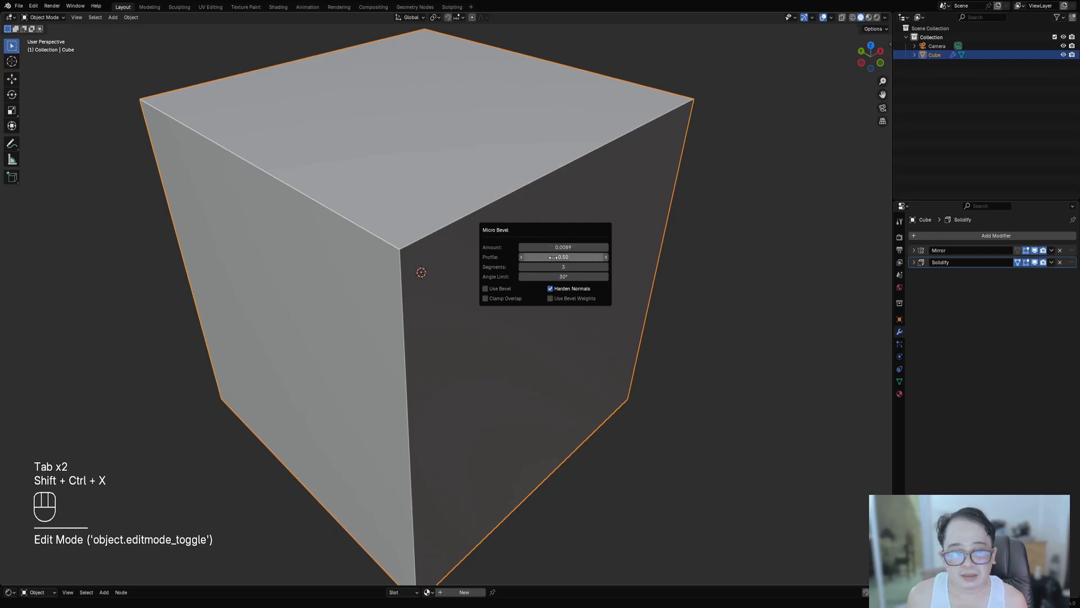
click(547, 289)
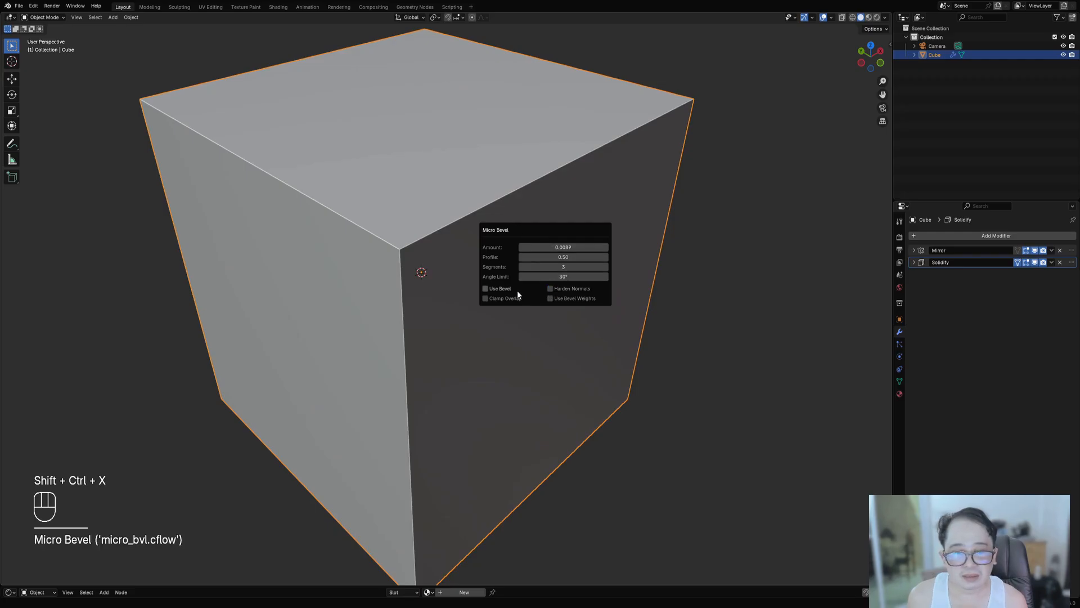
click(516, 288)
shift+drag(526, 247, 549, 247)
click(549, 289)
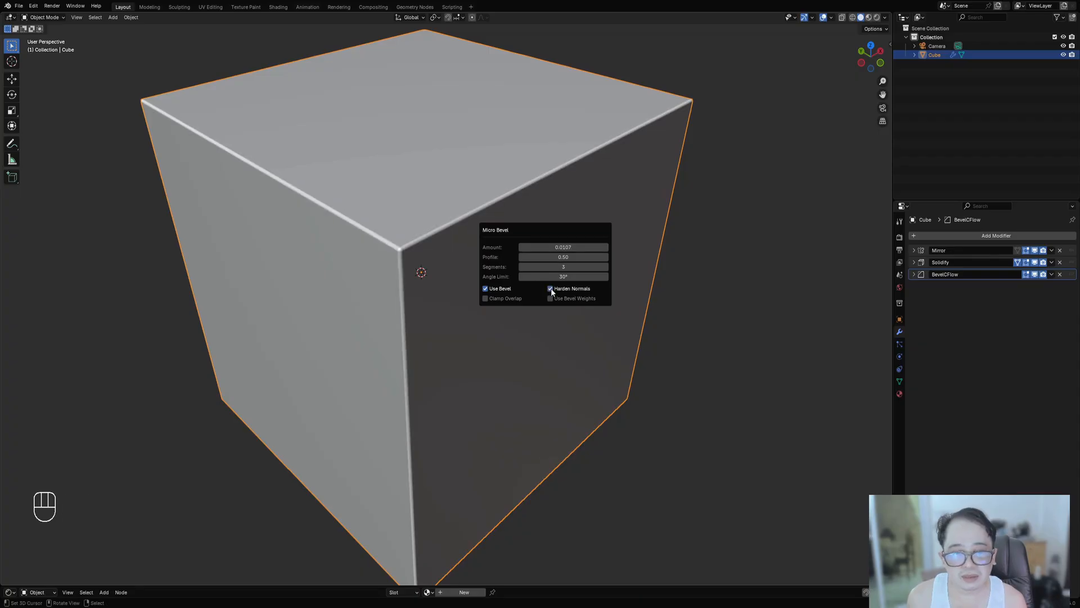
Check how the hardened bevel affects the panel edges in Edit Mode and undo back to before the Micro Bevel.
key(Tab)
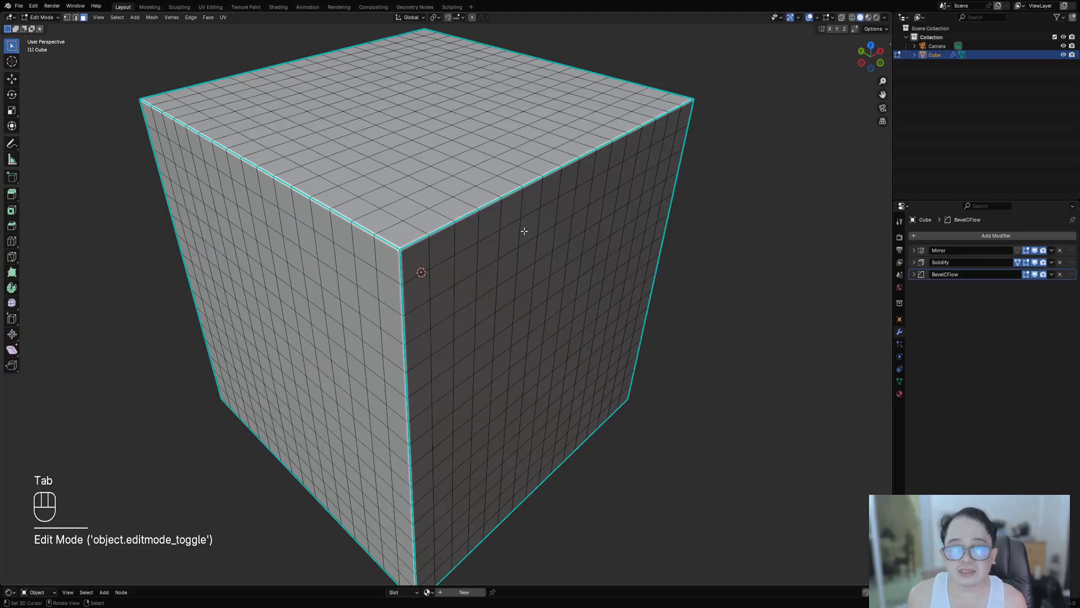
key(ctrl+z)
key(ctrl+z)
key(ctrl+z)
key(ctrl+z)
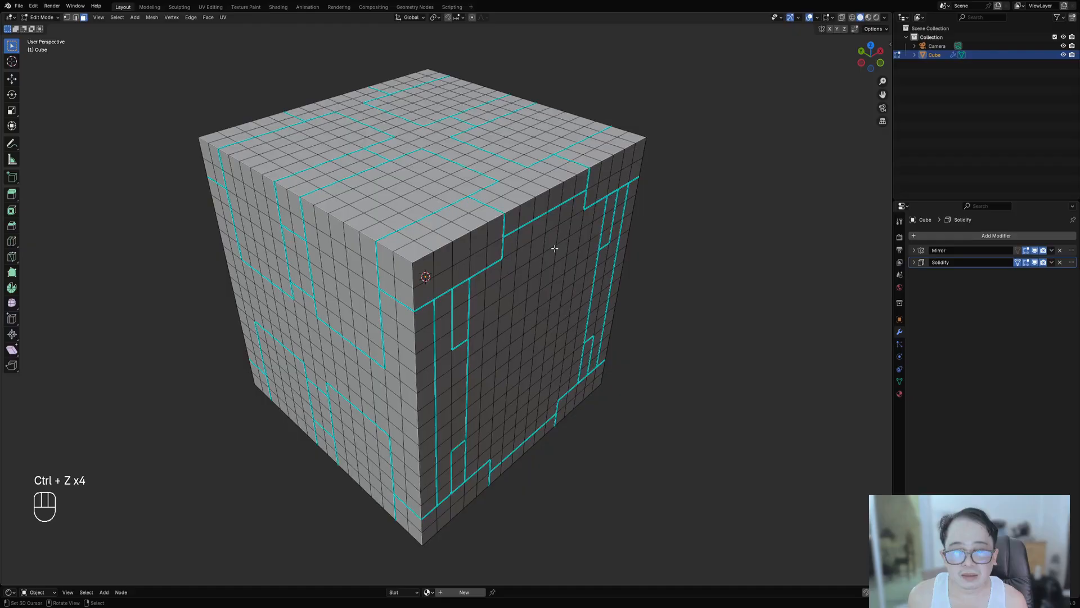
Try the Micro Bevel again with Use Bevel and Harden Normals on, check its sharp edges in Edit Mode and undo it.
key(Tab)
key(ctrl+shift+x)
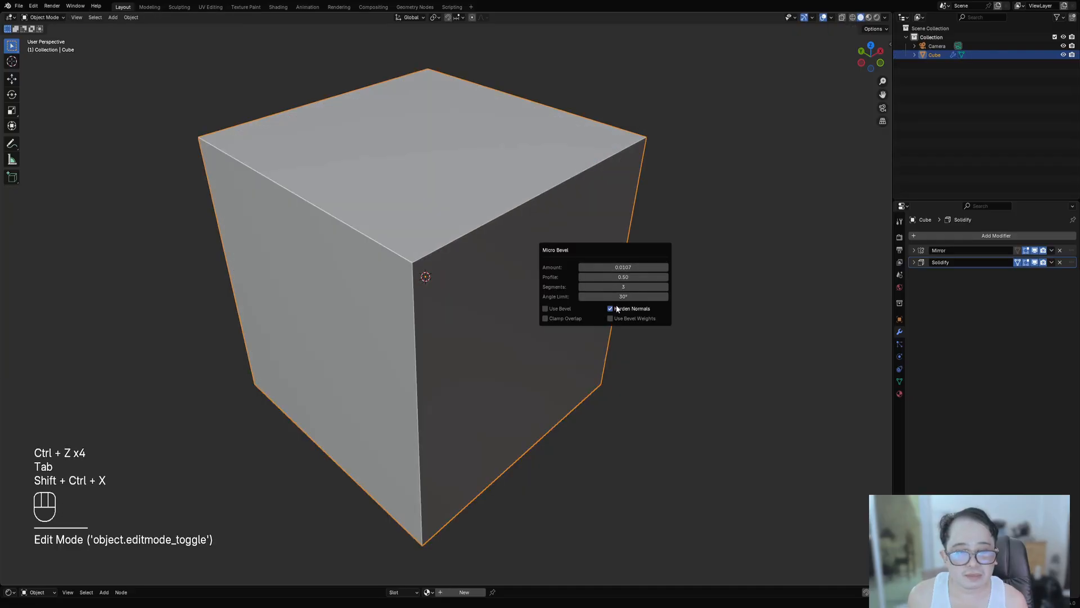
click(556, 307)
key(Tab)
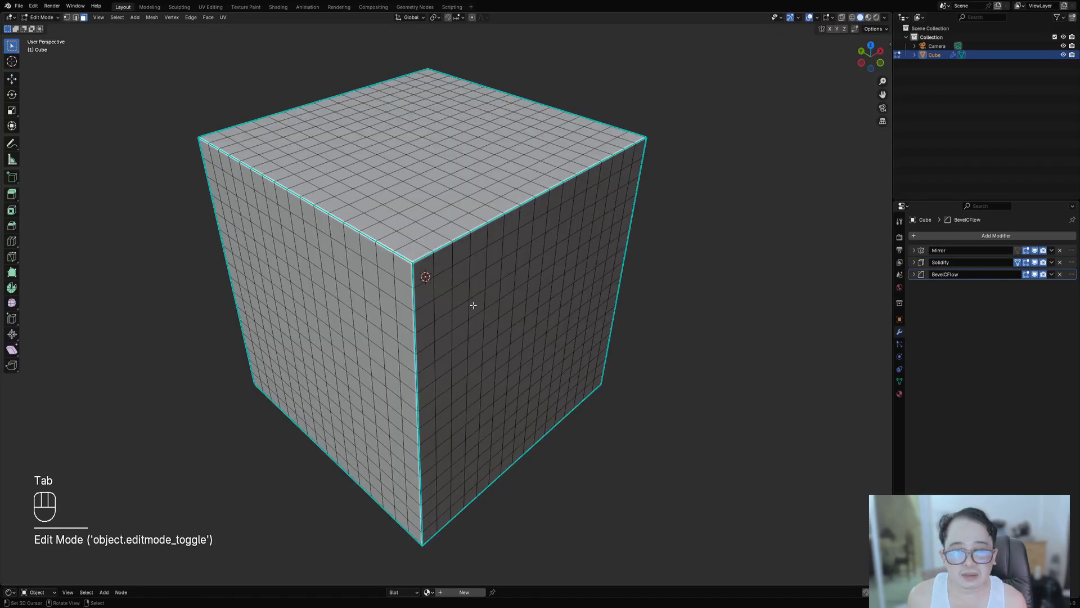
key(Tab)
key(ctrl+z)
key(ctrl+z)
key(ctrl+z)
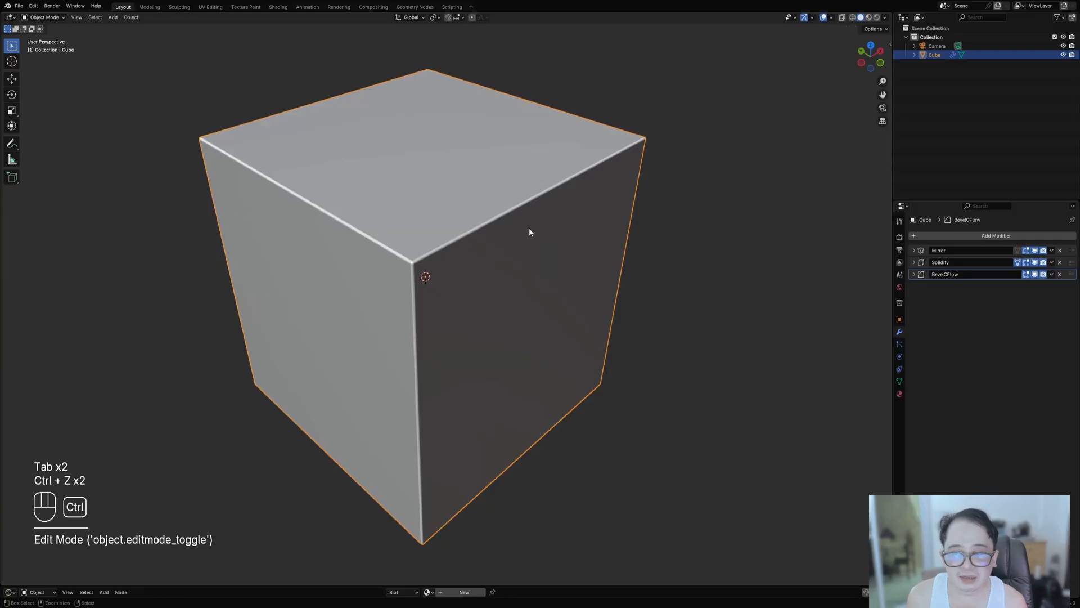
Apply a 0.0107 Micro Bevel to the cube with Harden Normals off and check the marked panel edges in Edit Mode.
key(shift+ctrl+x)
click(529, 228)
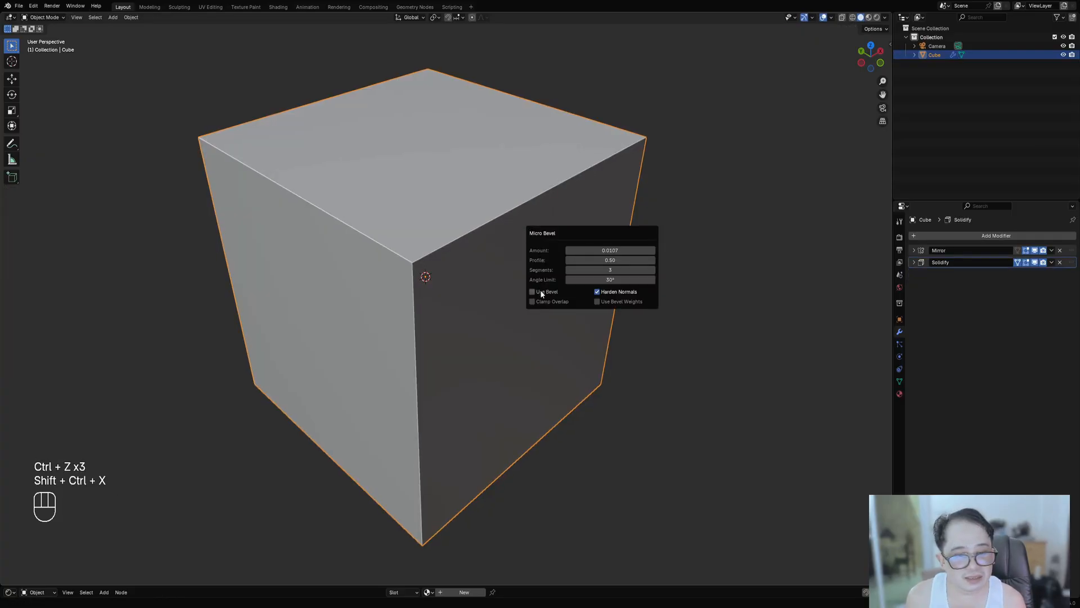
click(615, 292)
key(Tab)
key(Tab)
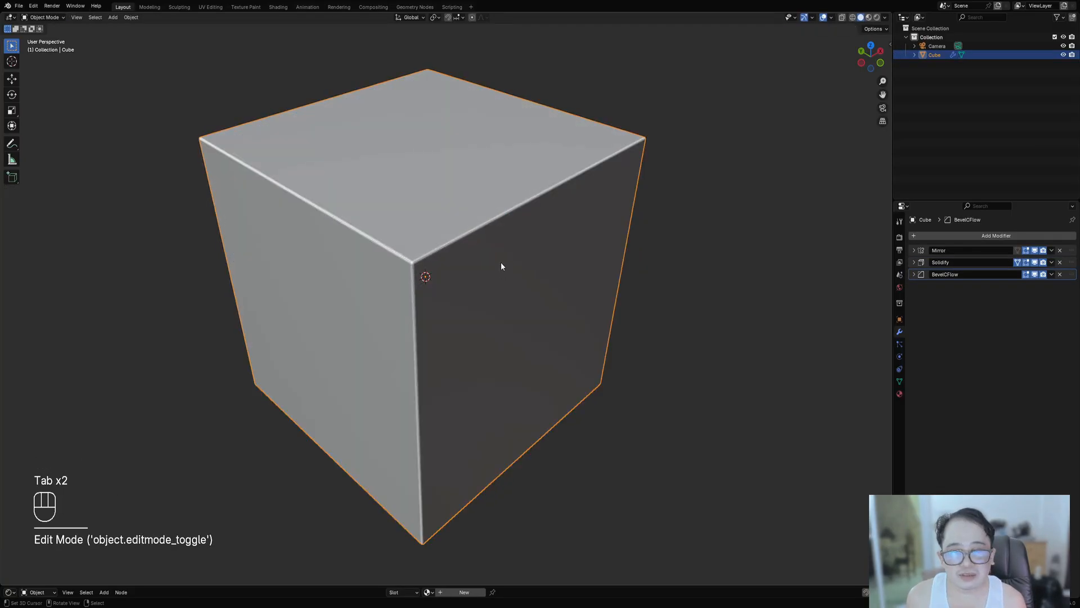
scroll(490, 242, up, 5)
scroll(490, 241, down, 5)
key(Tab)
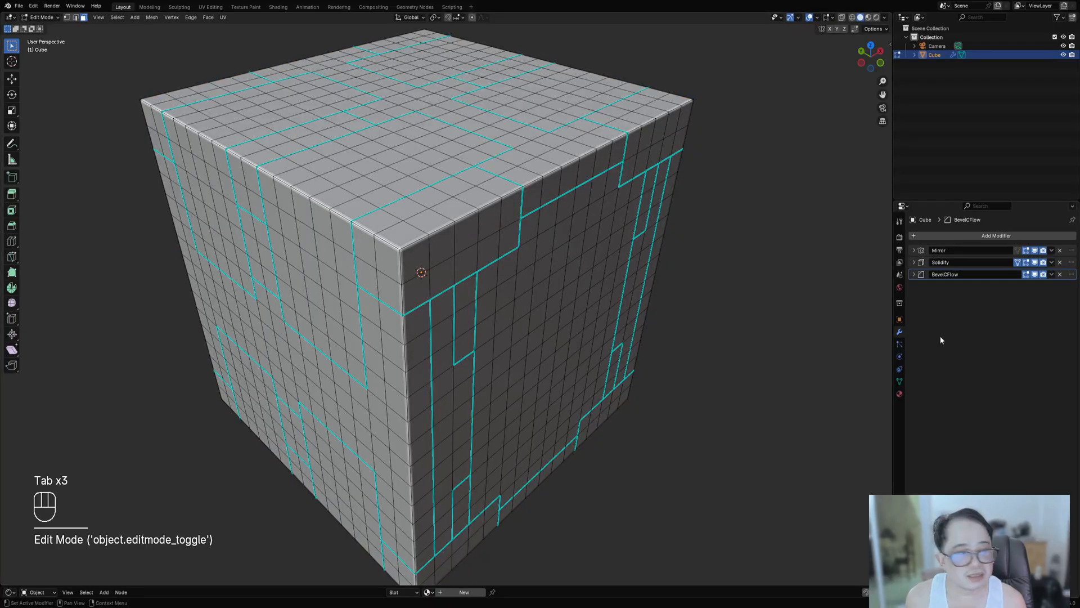
Turn on Harden Normals in the BevelCFlow modifier's Shading settings.
click(914, 275)
click(923, 369)
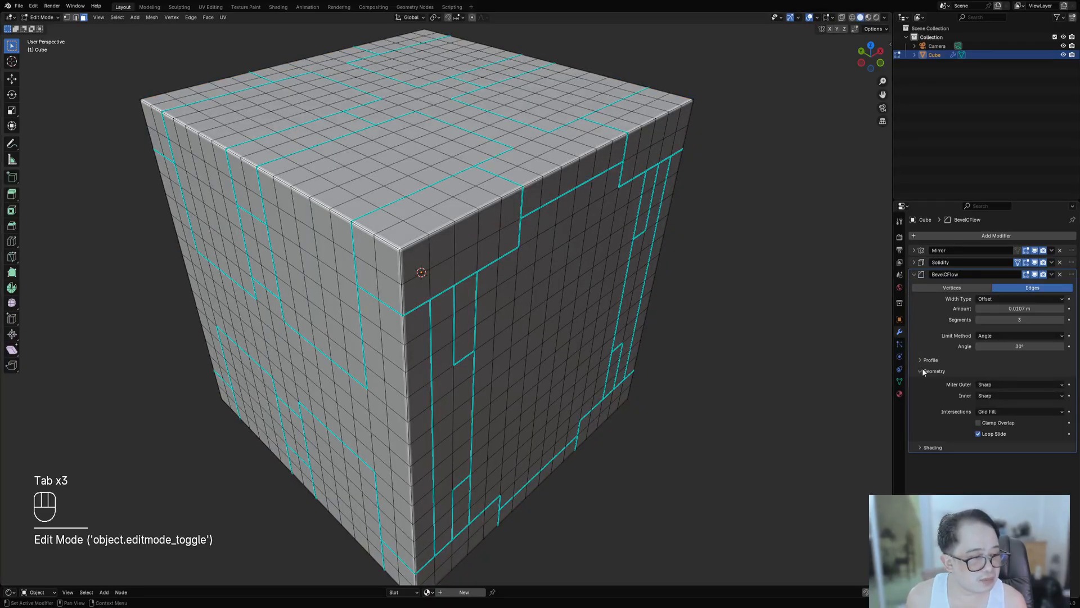
click(922, 374)
click(923, 381)
click(980, 396)
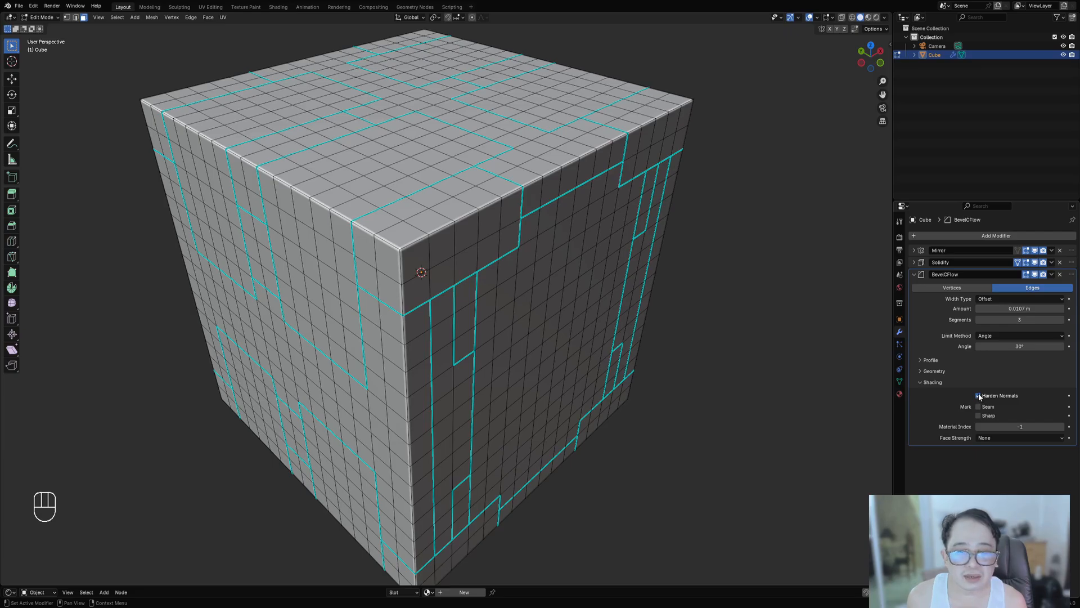
click(978, 396)
click(979, 395)
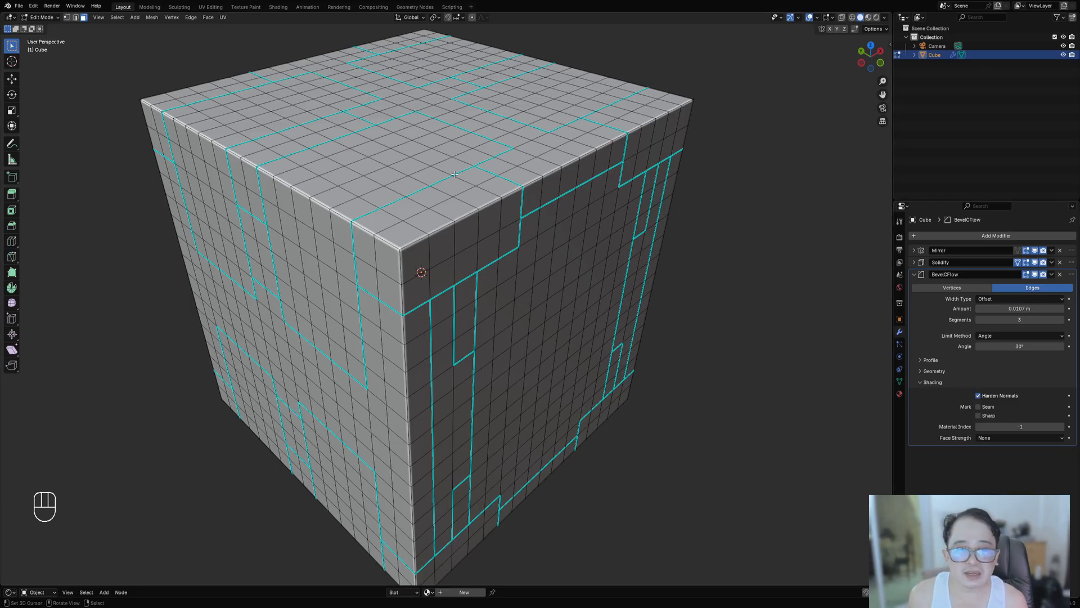
Examine the shading of the cube's bevelled corner and edges up close in Object Mode.
key(F9)
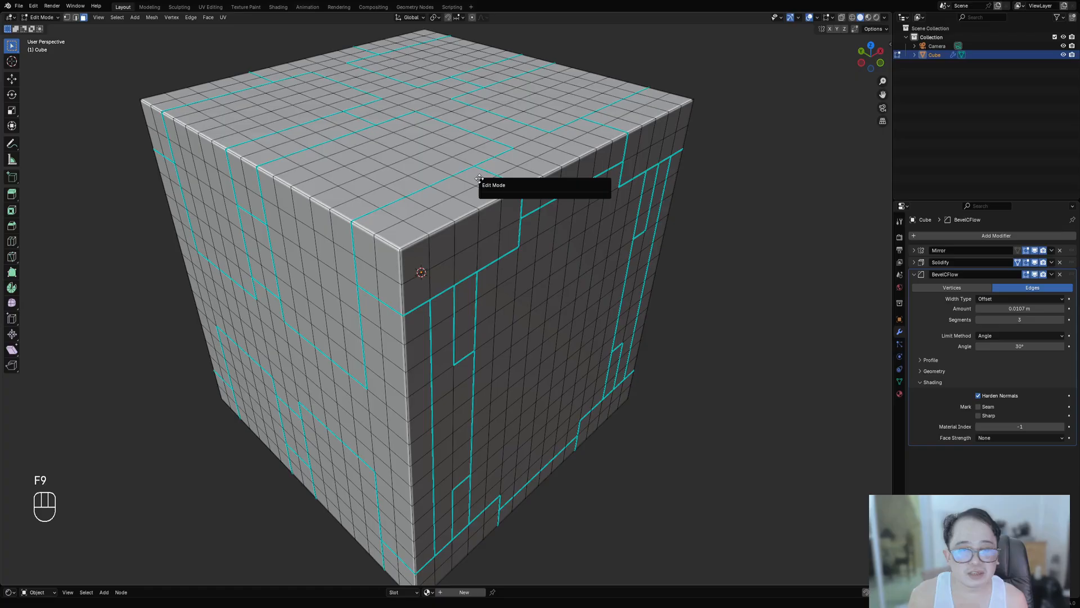
key(Tab)
key(ctrl+shift+x)
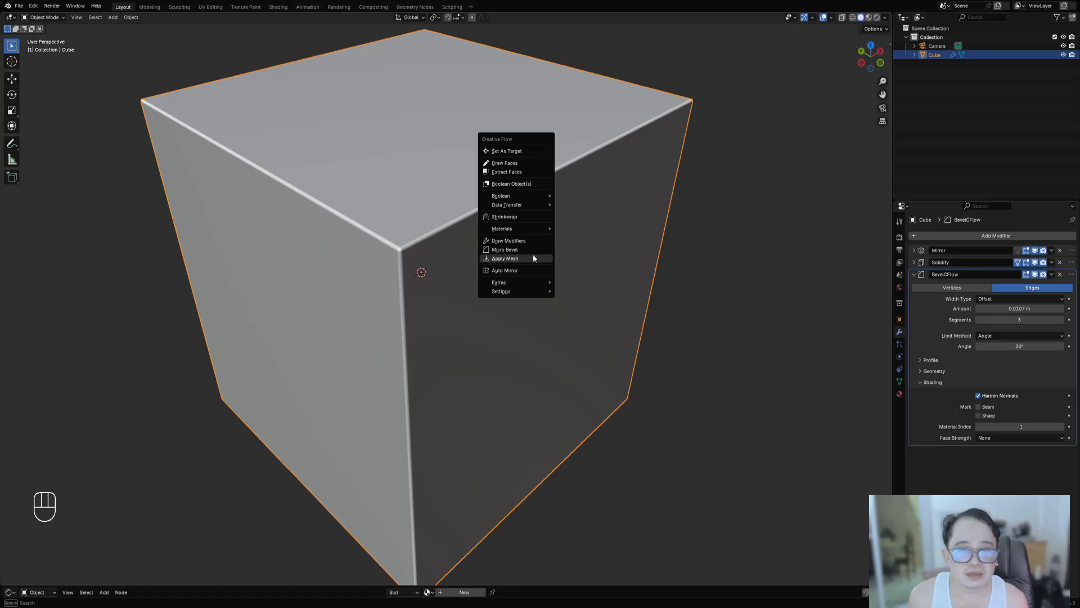
scroll(334, 176, up, 5)
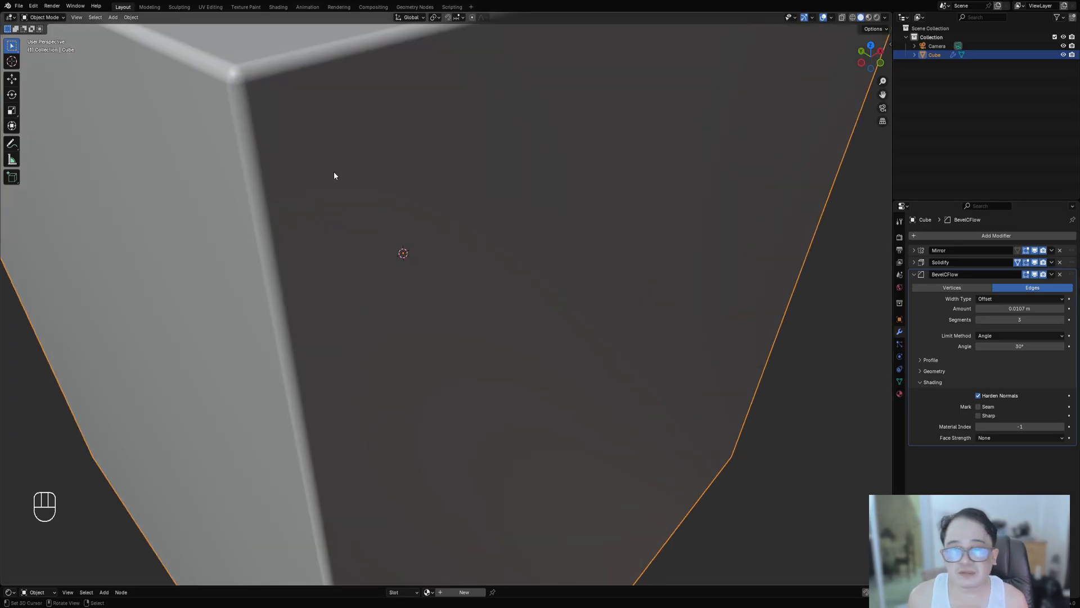
scroll(264, 112, down, 5)
middle_drag(261, 108, 482, 181)
scroll(495, 265, up, 5)
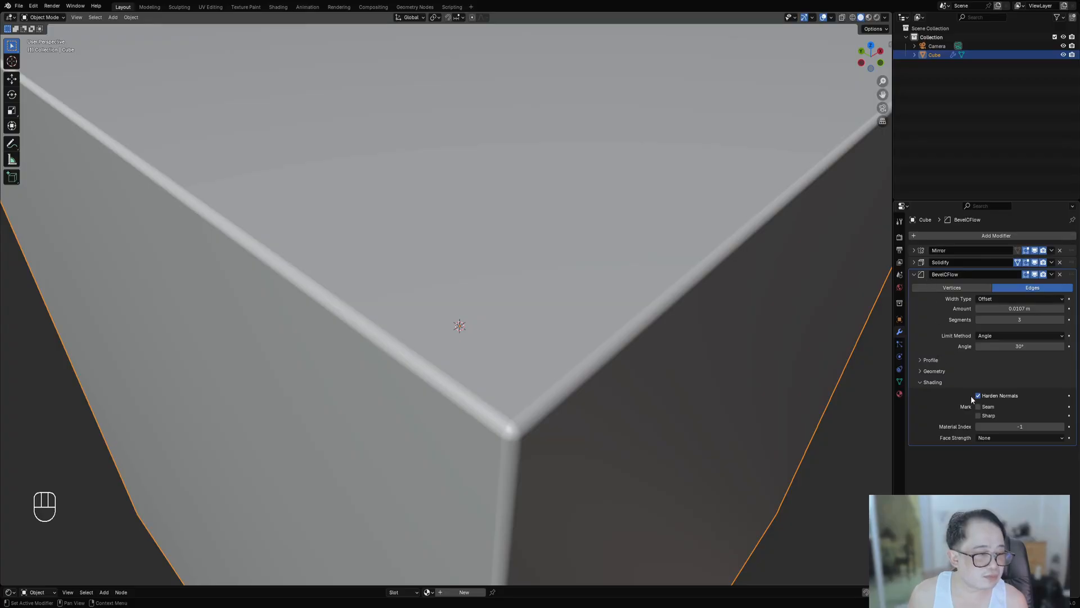
click(918, 274)
scroll(530, 258, down, 5)
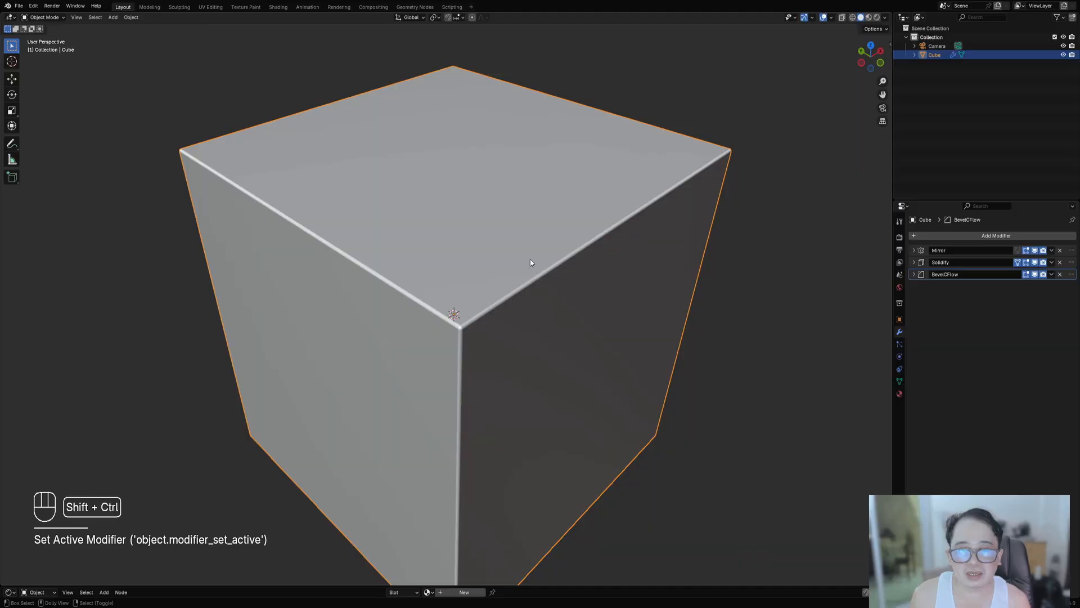
Compare the Micro Bevel's Harden Normals option with the BevelCFlow modifier's Shading settings.
key(shift+ctrl+x)
click(530, 256)
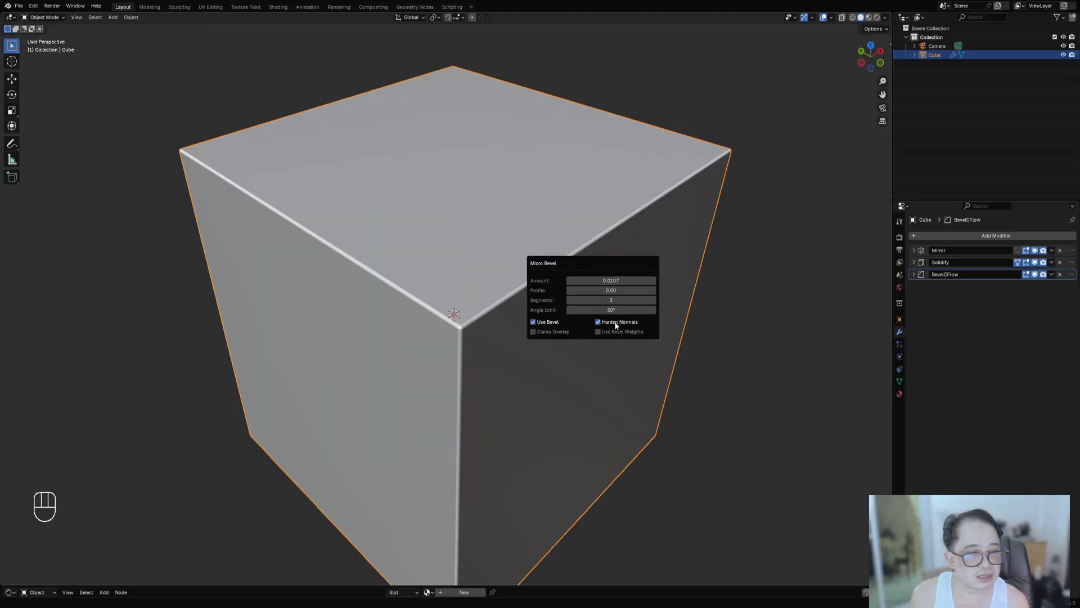
click(914, 274)
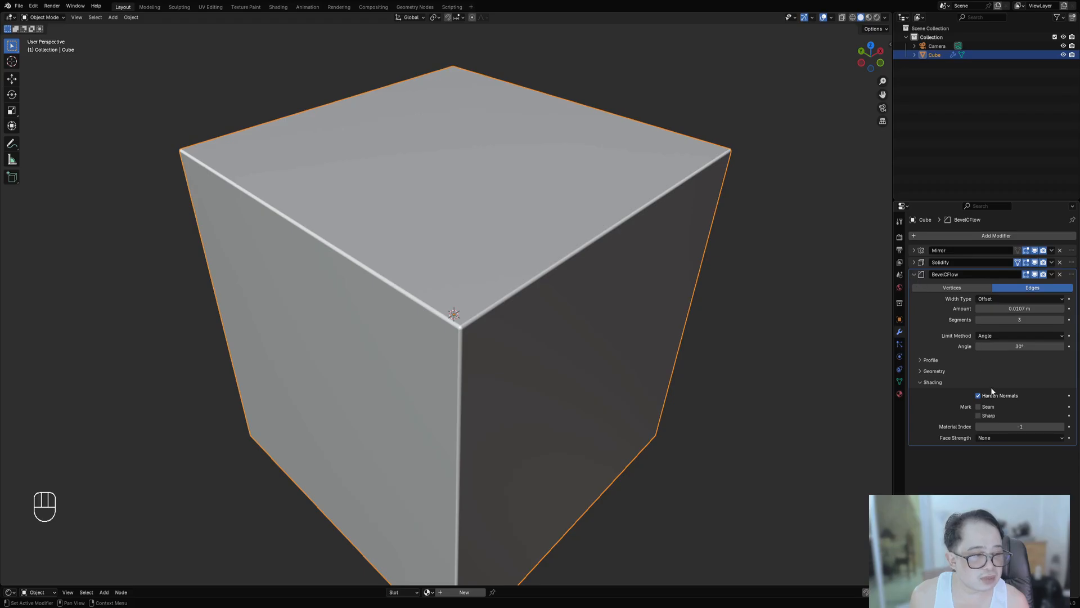
scroll(476, 332, down, 4)
scroll(468, 310, up, 3)
Review the cube's marked panel edges in Edit Mode and its bevelled surface in Object Mode.
key(Tab)
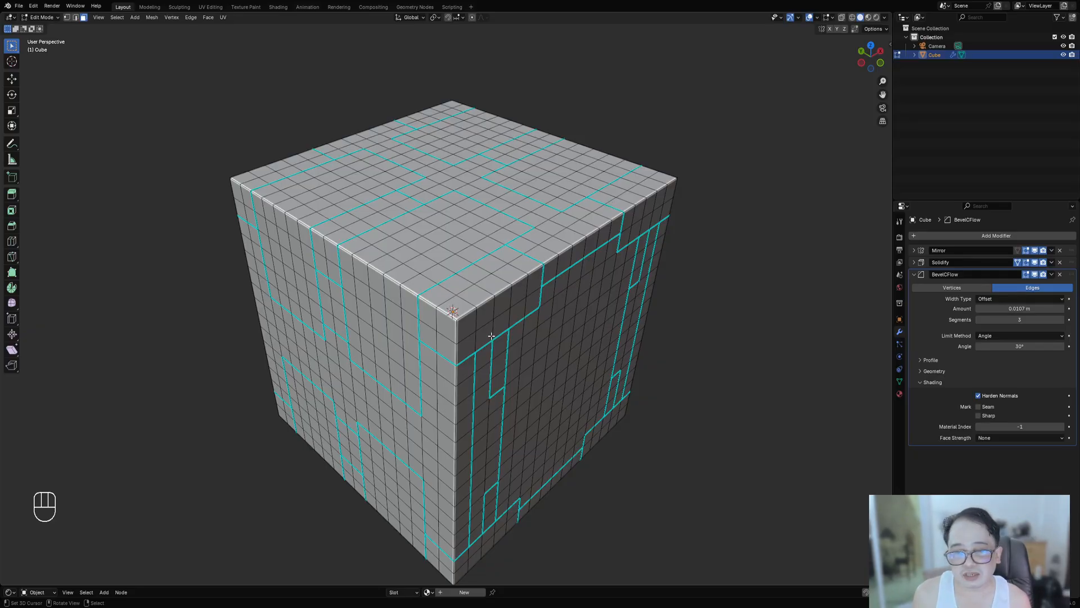
scroll(557, 360, down, 1)
shift+middle_drag(557, 360, 537, 308)
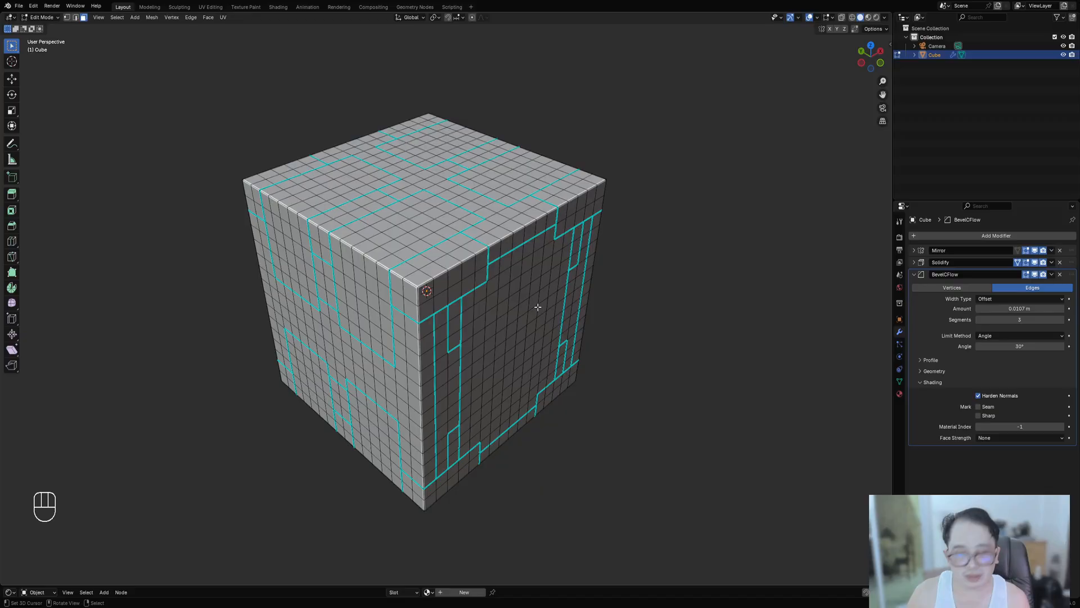
key(n)
key(n)
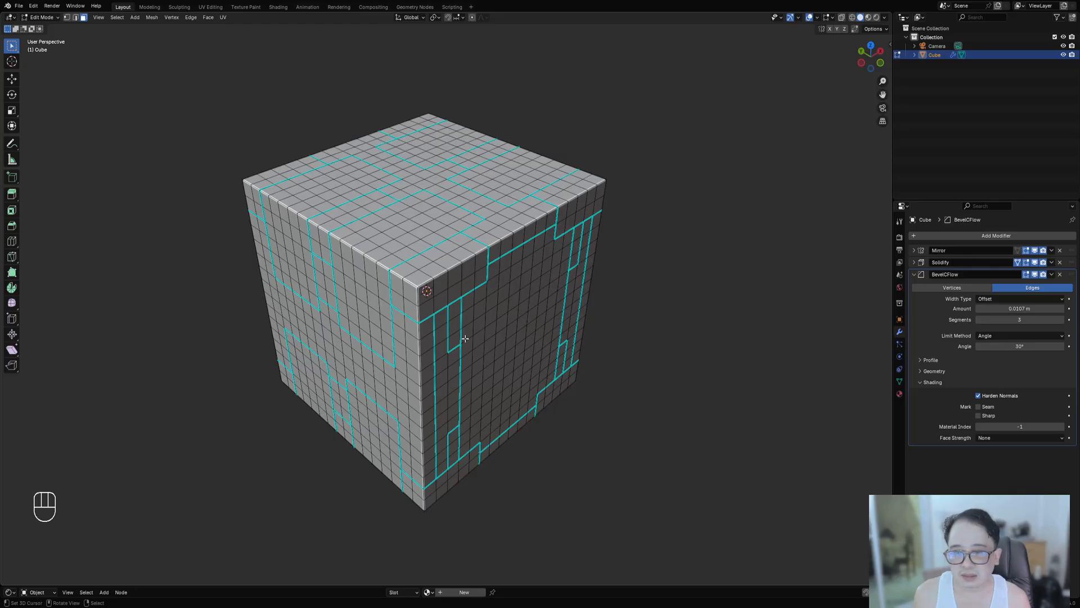
key(Tab)
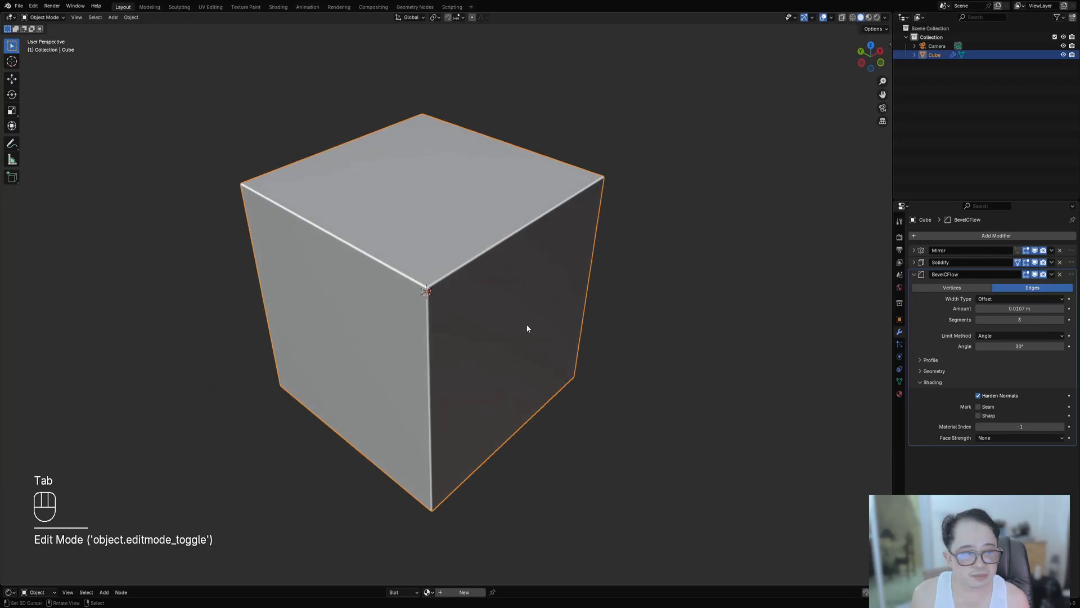
click(913, 274)
scroll(600, 258, up, 4)
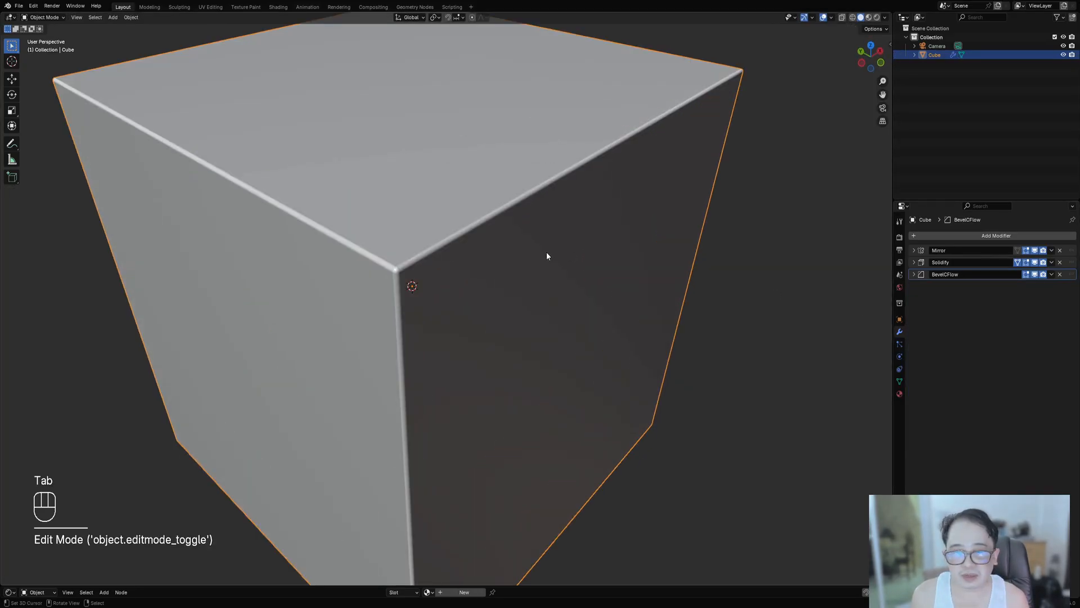
key(Tab)
scroll(535, 247, down, 1)
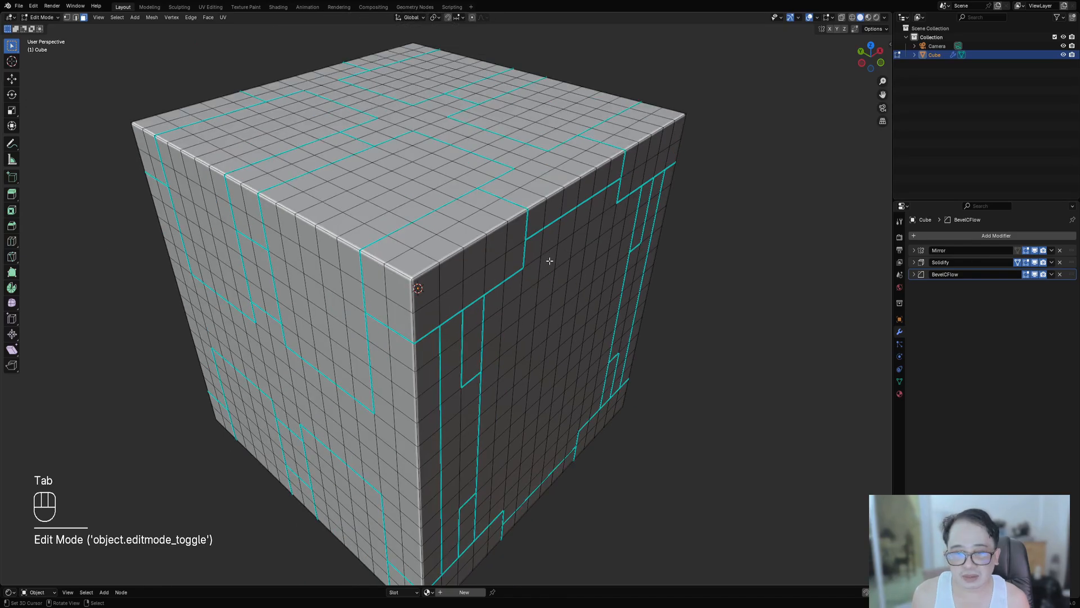
In edge selection with nothing selected, run Creative Flow's Mark Sharp with Add Edge Split Modifier and Split Solidify Modifier enabled.
click(519, 275)
key(alt+a)
middle_drag(519, 274, 591, 247)
key(2)
click(482, 256)
key(alt+a)
key(shift+ctrl+x)
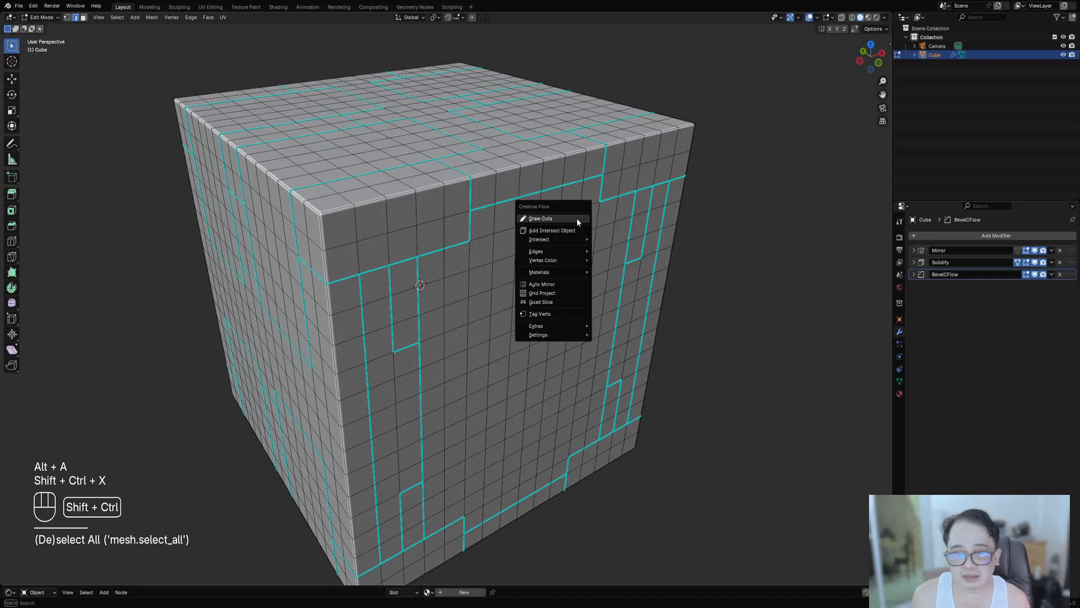
mouse_move(557, 254)
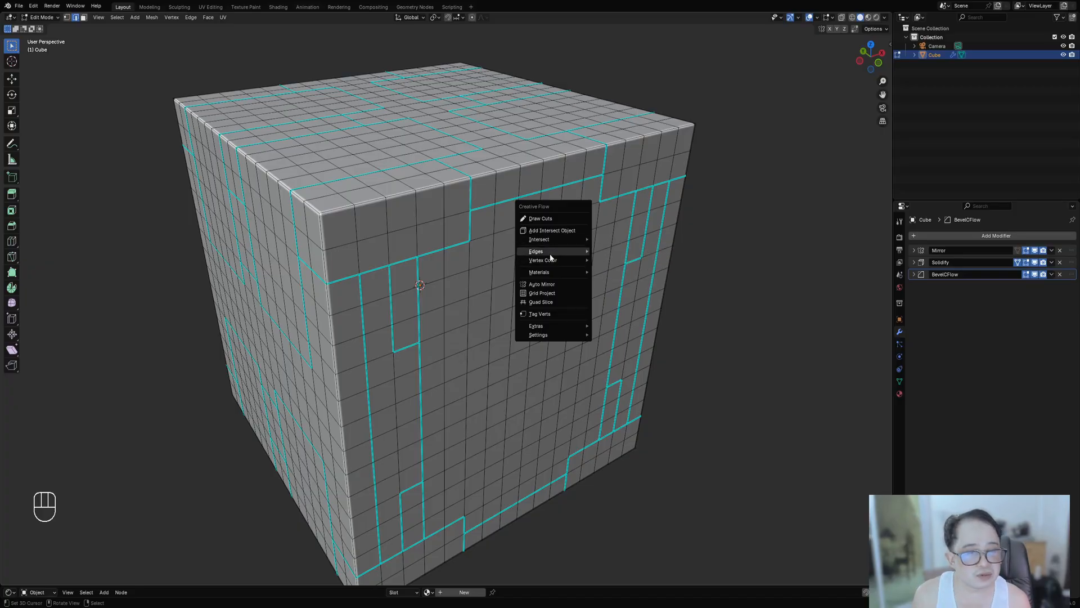
click(642, 252)
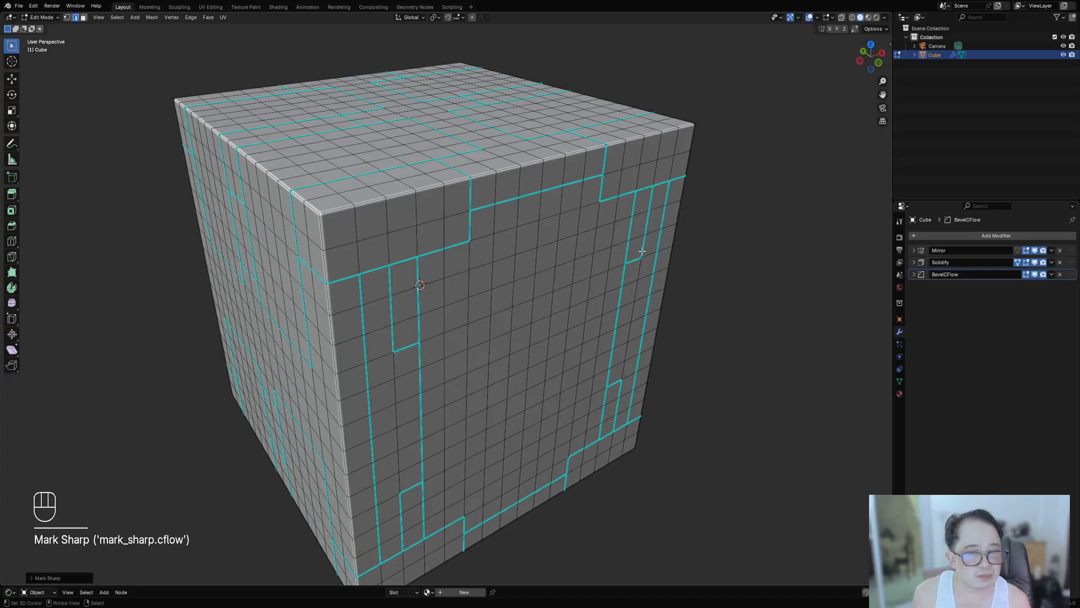
key(F9)
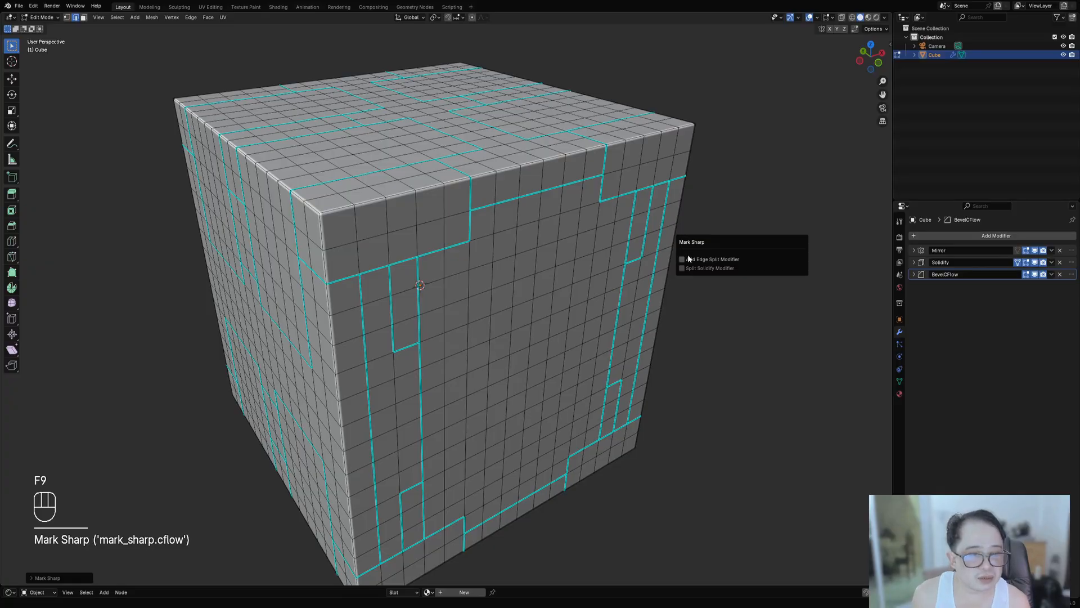
click(689, 260)
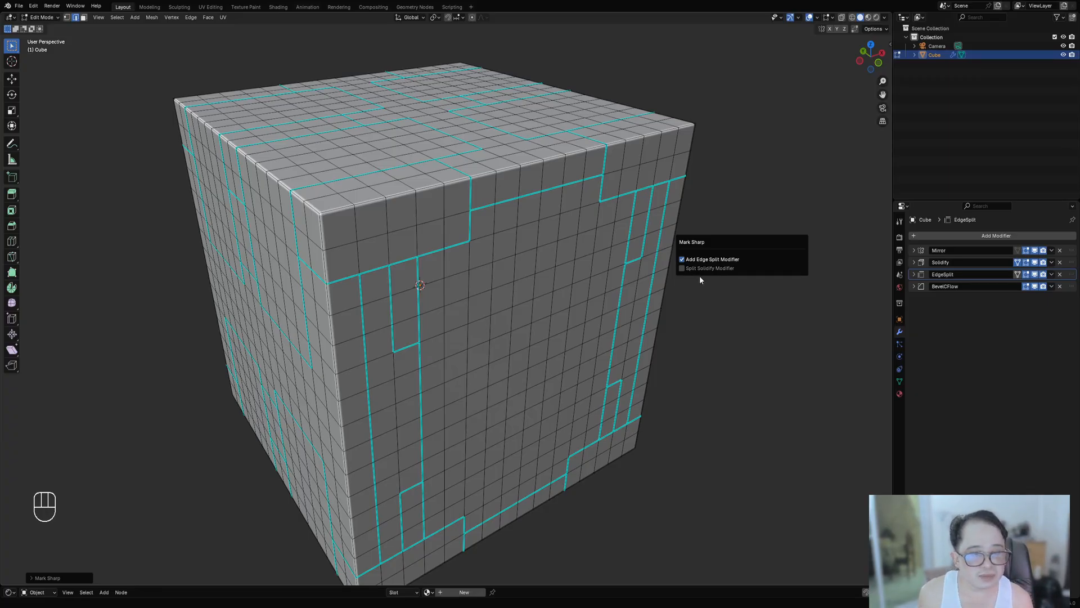
click(700, 268)
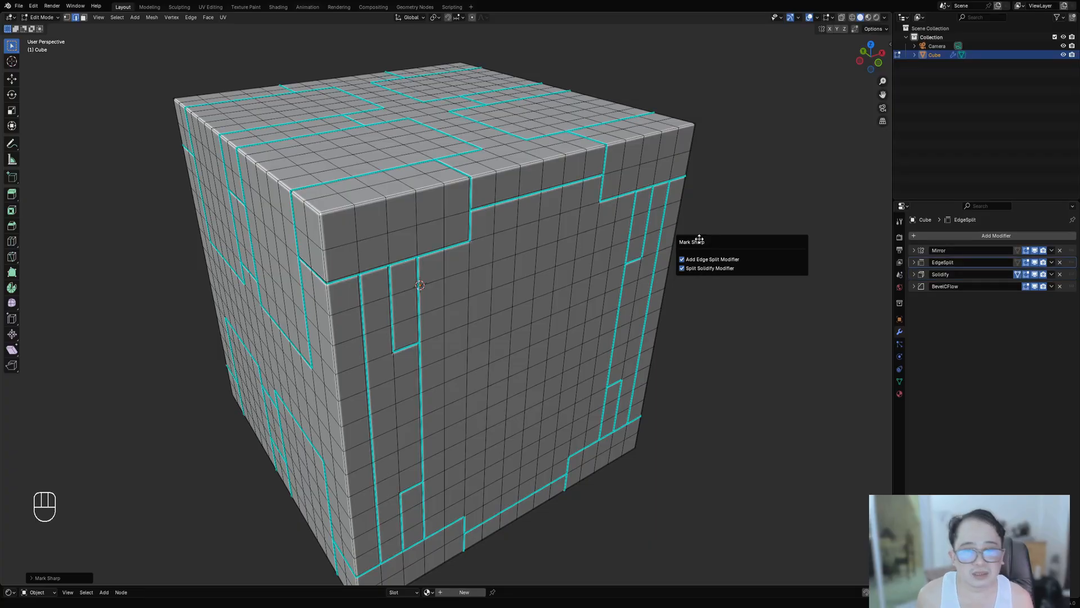
Examine the cube's split panels and bevelled grooves in Object Mode.
key(Tab)
scroll(537, 302, down, 3)
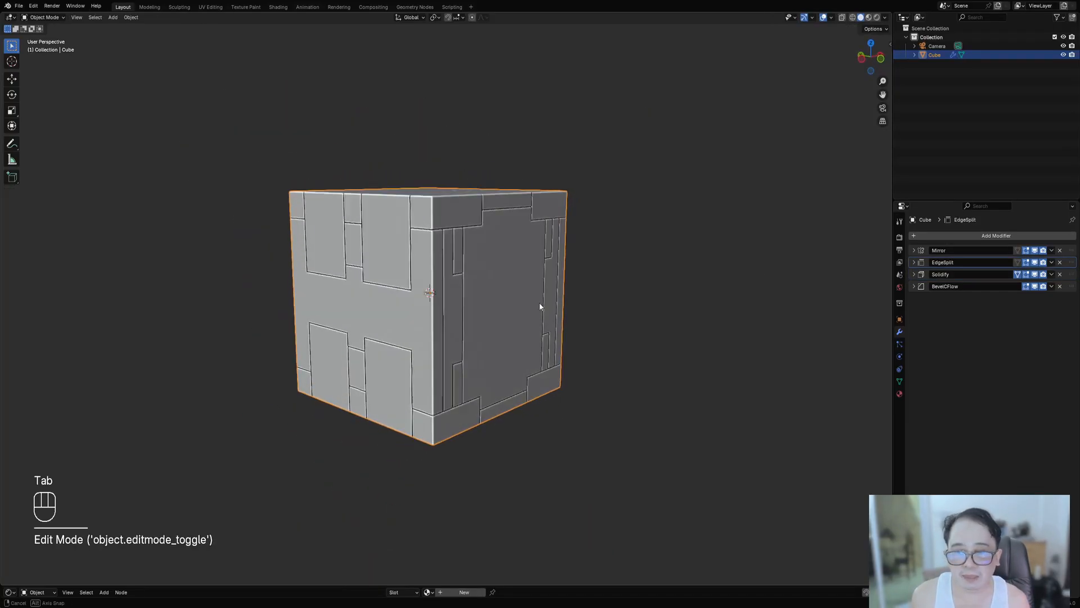
mouse_move(539, 304)
middle_down()
mouse_move(552, 332)
mouse_move(544, 341)
mouse_move(534, 319)
mouse_move(568, 301)
mouse_move(548, 301)
middle_up()
scroll(544, 339, up, 2)
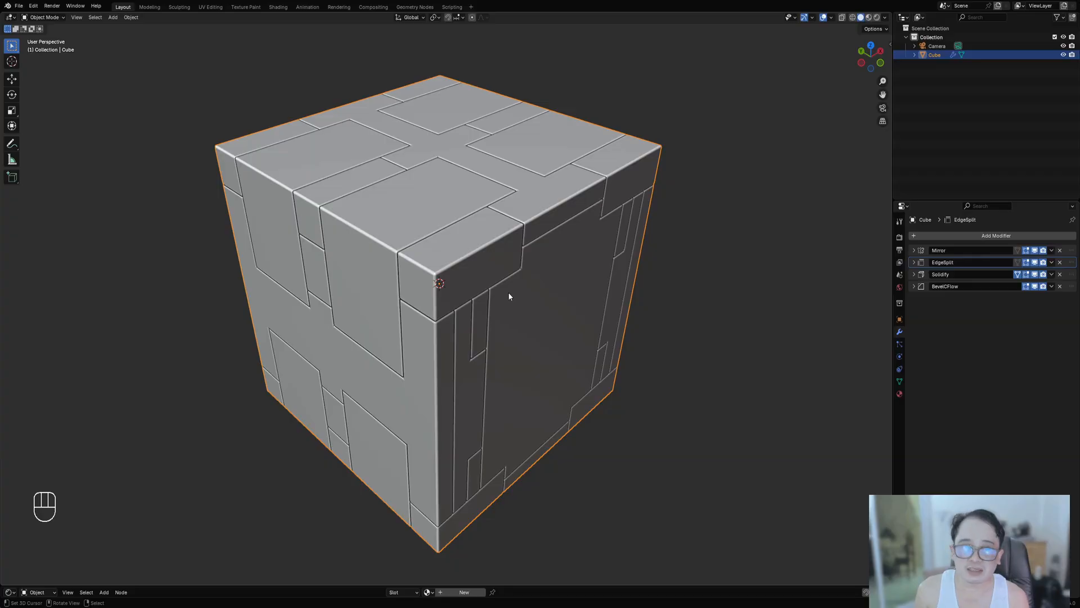
Bring up Creative Flow's Draw Modifiers options for the cube to review its mirror and solidify settings.
key(shift+ctrl+x)
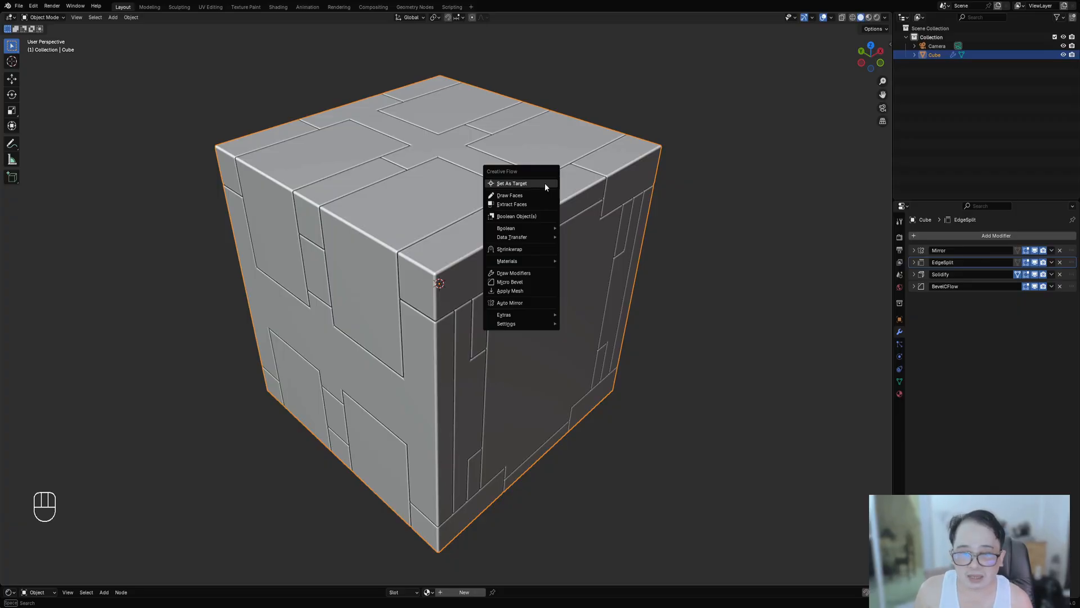
click(538, 278)
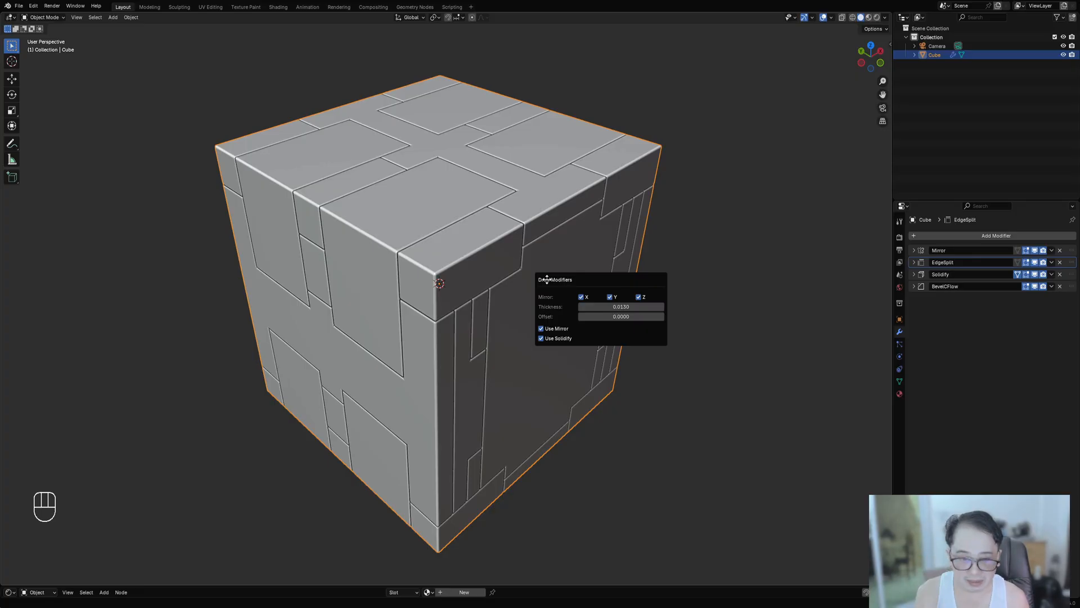
scroll(511, 240, down, 2)
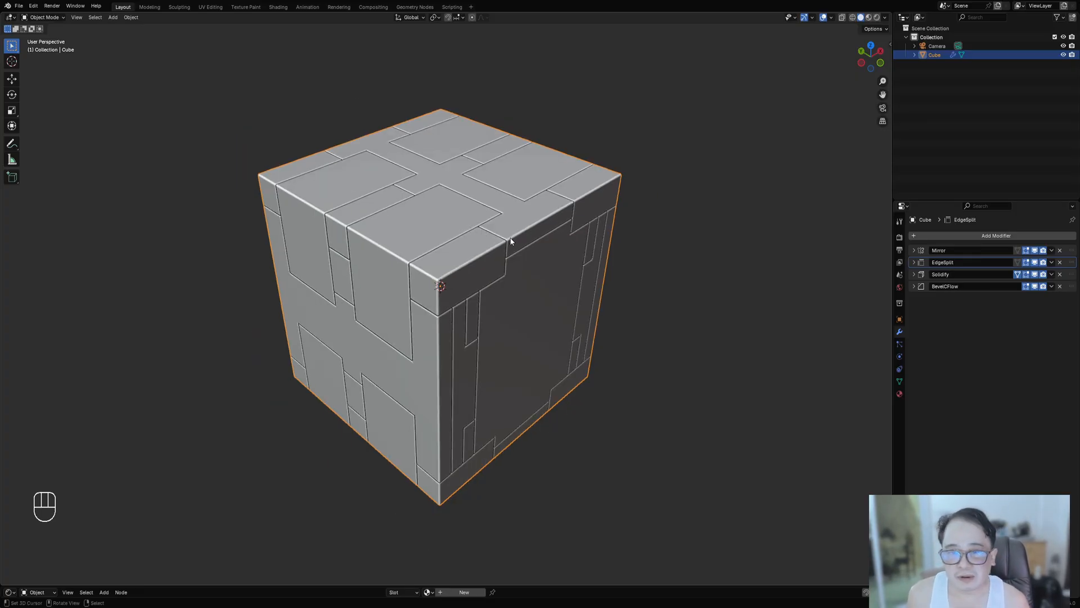
In Edit Mode, clear the sharp marks from the vertical and end edges of the small rectangular panels on the cube's side face.
mouse_move(511, 241)
middle_down()
mouse_move(528, 247)
mouse_move(498, 227)
mouse_move(568, 220)
mouse_move(521, 233)
mouse_move(519, 251)
mouse_move(522, 241)
middle_up()
key(Tab)
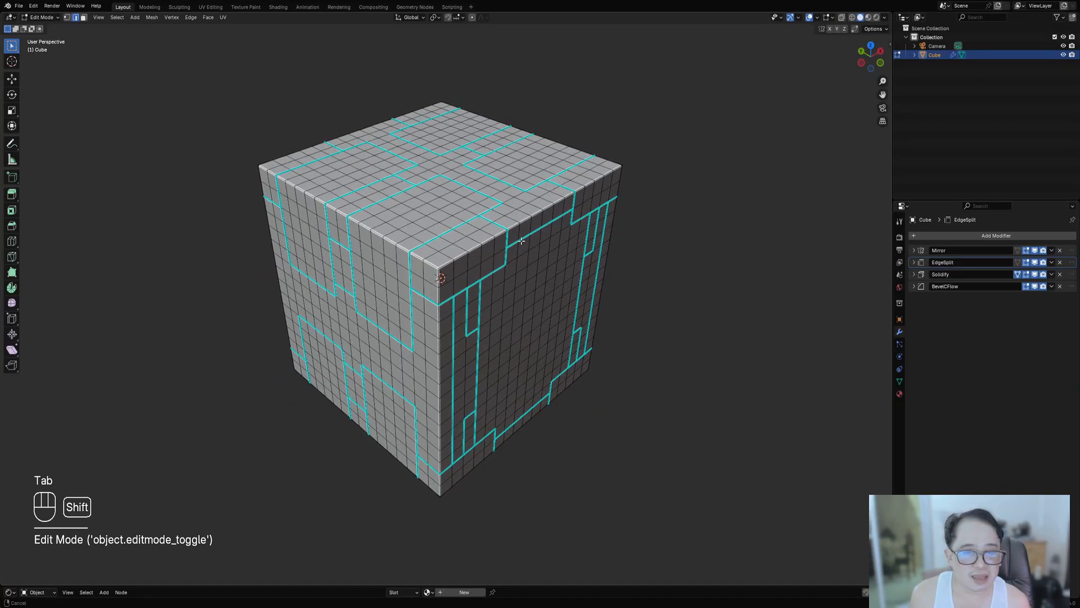
key(a)
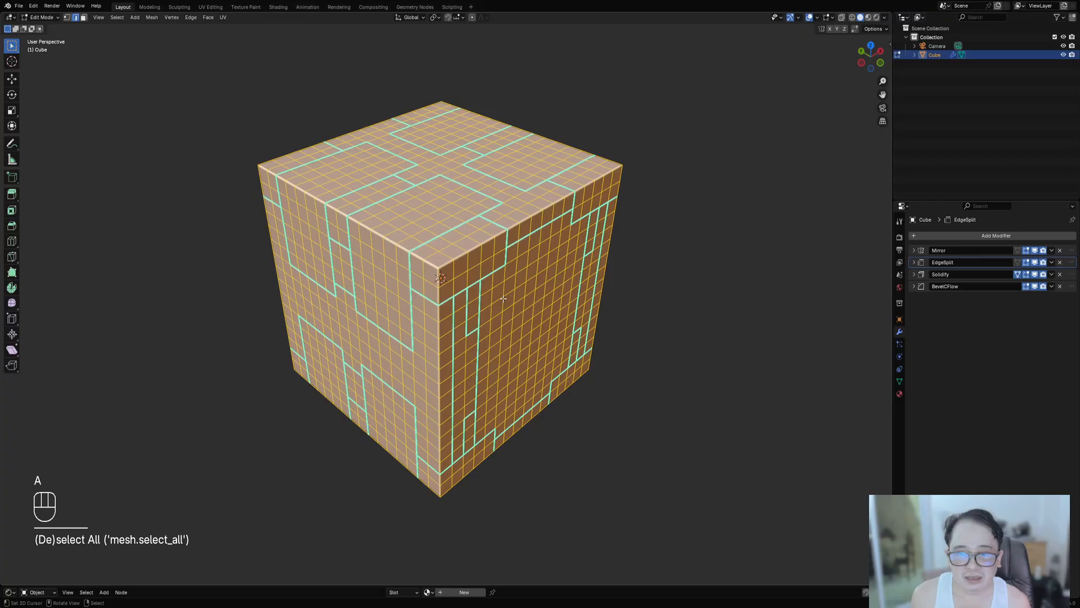
key(alt+a)
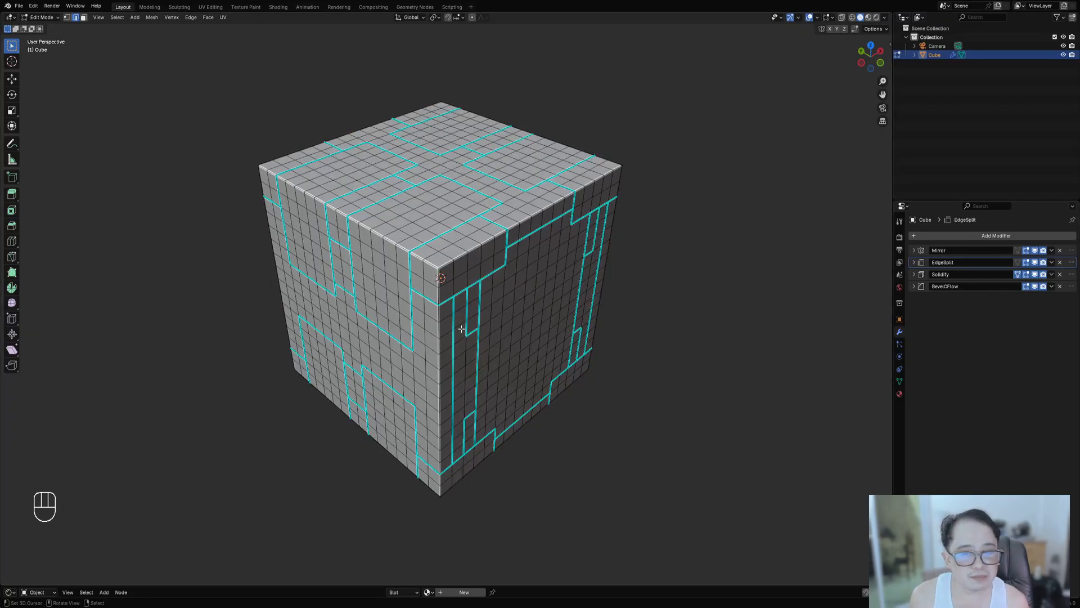
middle_drag(461, 329, 446, 297)
shift+middle_drag(441, 253, 439, 304)
scroll(437, 298, up, 1)
key(2)
right_click(401, 227)
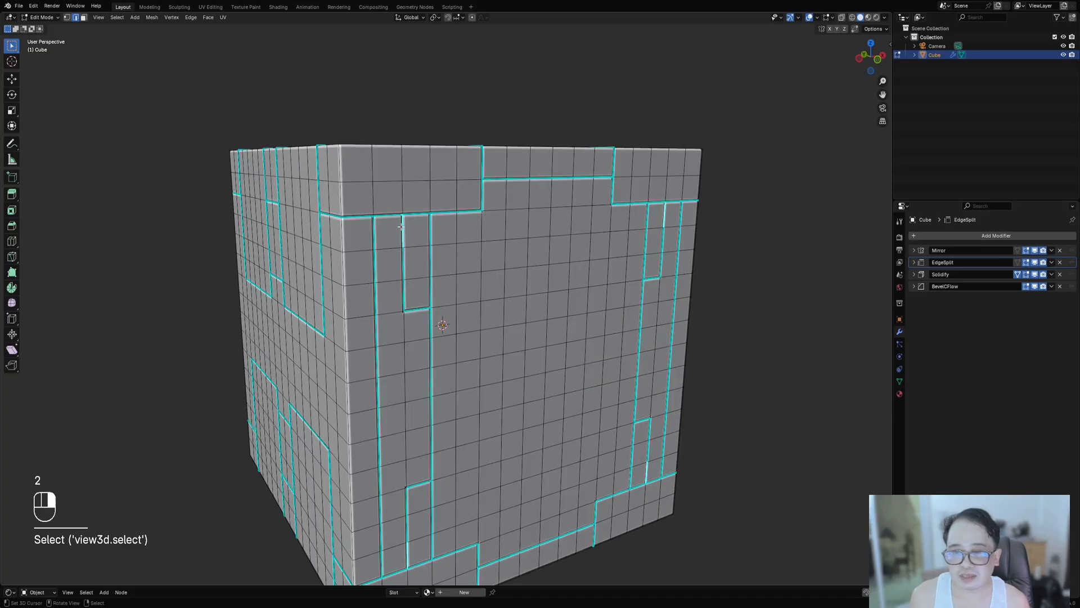
ctrl+right_click(417, 318)
key(ctrl+e)
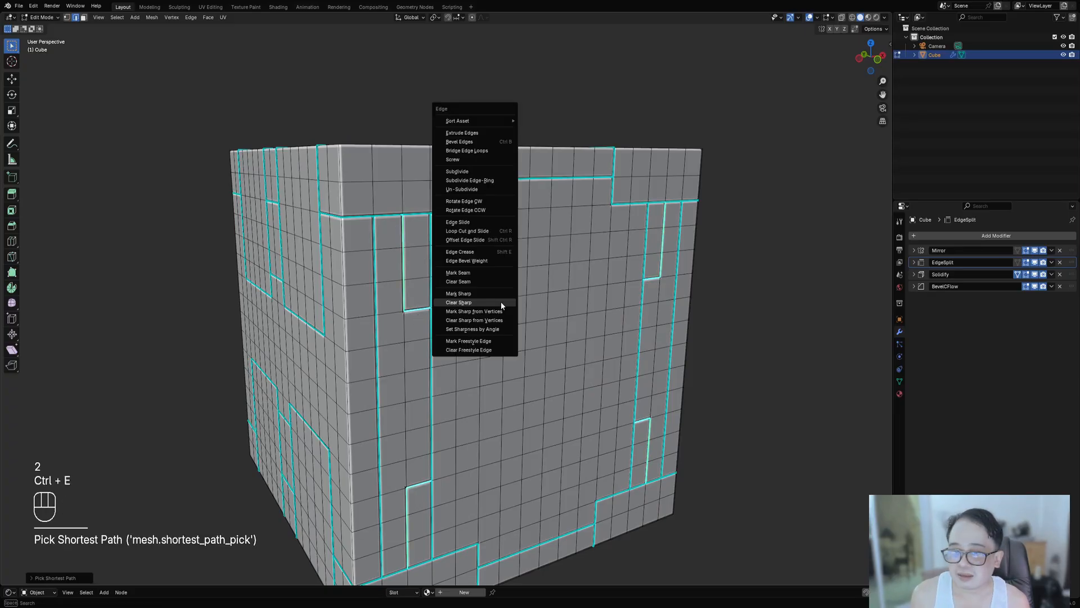
click(501, 301)
key(alt+a)
Add a vertical loop cut beside the long panel line, mark its span between the horizontal panel lines sharp, and return to Object Mode.
key(ctrl+r)
click(420, 204)
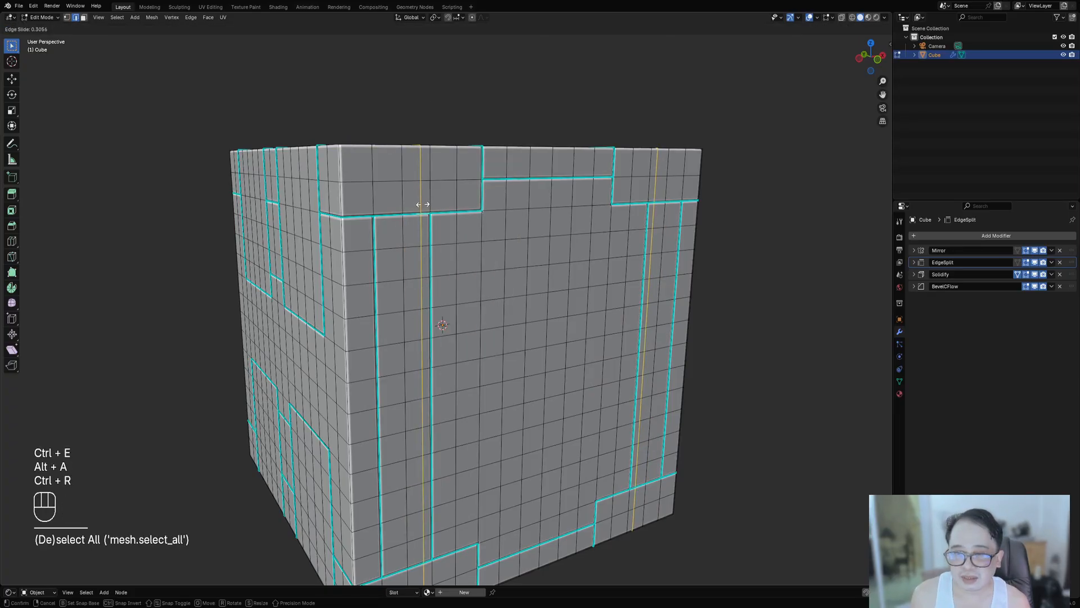
click(424, 204)
right_click(421, 234)
ctrl+right_click(422, 388)
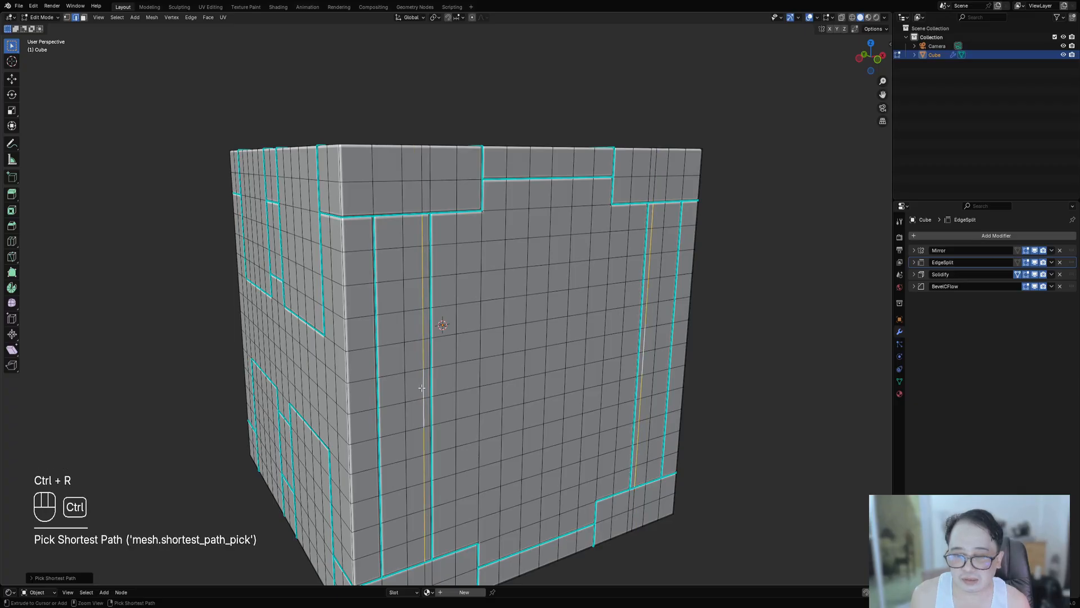
key(ctrl+e)
click(508, 345)
key(Tab)
scroll(467, 245, down, 2)
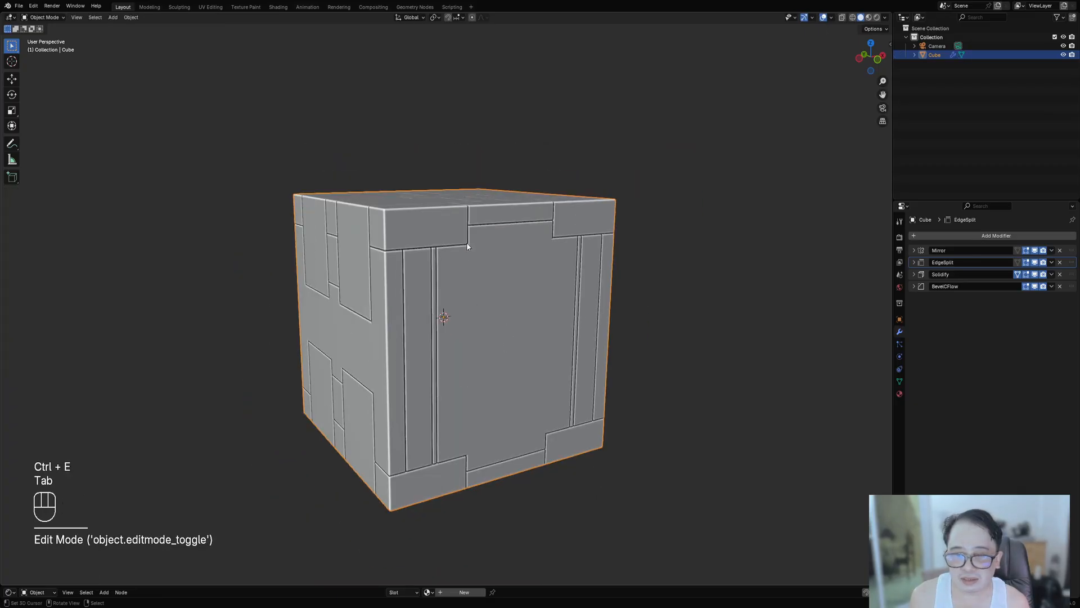
In the left orthographic view, connect vertices diagonally across both inner corners of the large panel.
middle_drag(467, 246, 492, 262)
scroll(492, 262, up, 8)
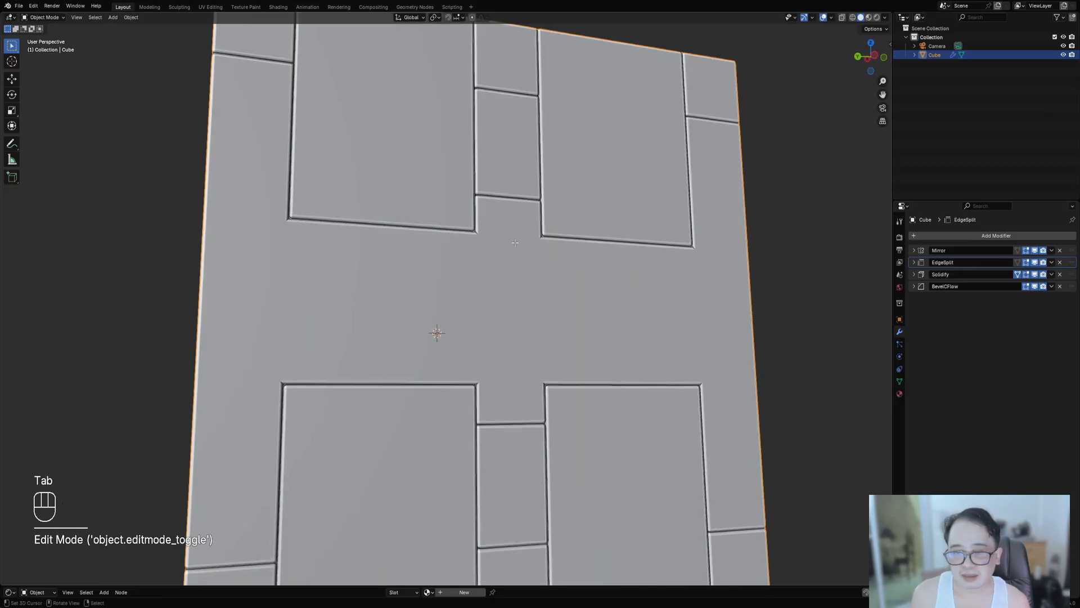
key(Tab)
key(1)
shift+click(438, 292)
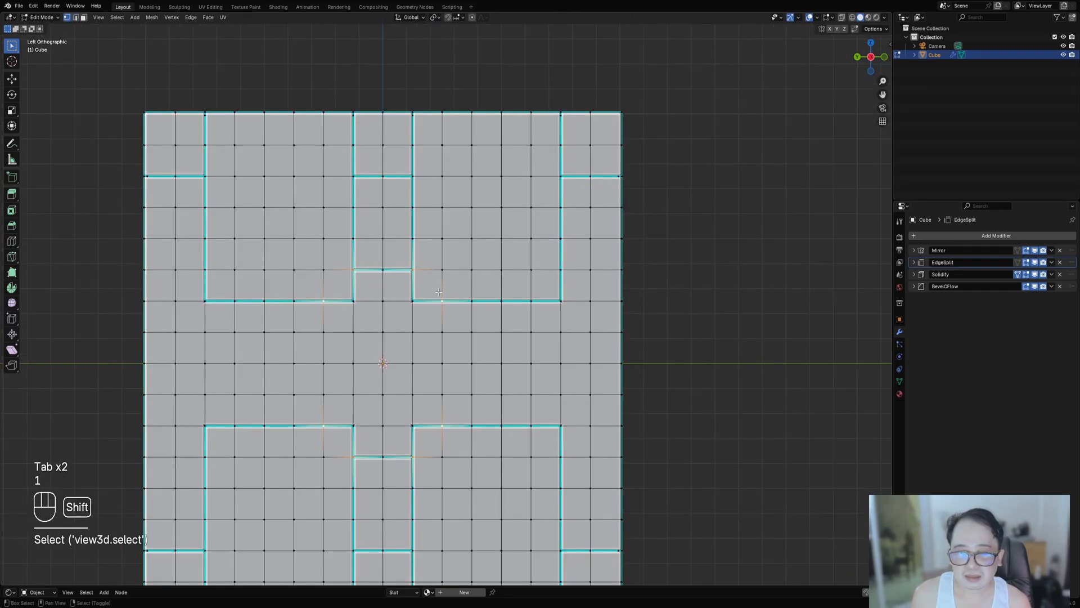
shift+click(531, 301)
shift+click(560, 271)
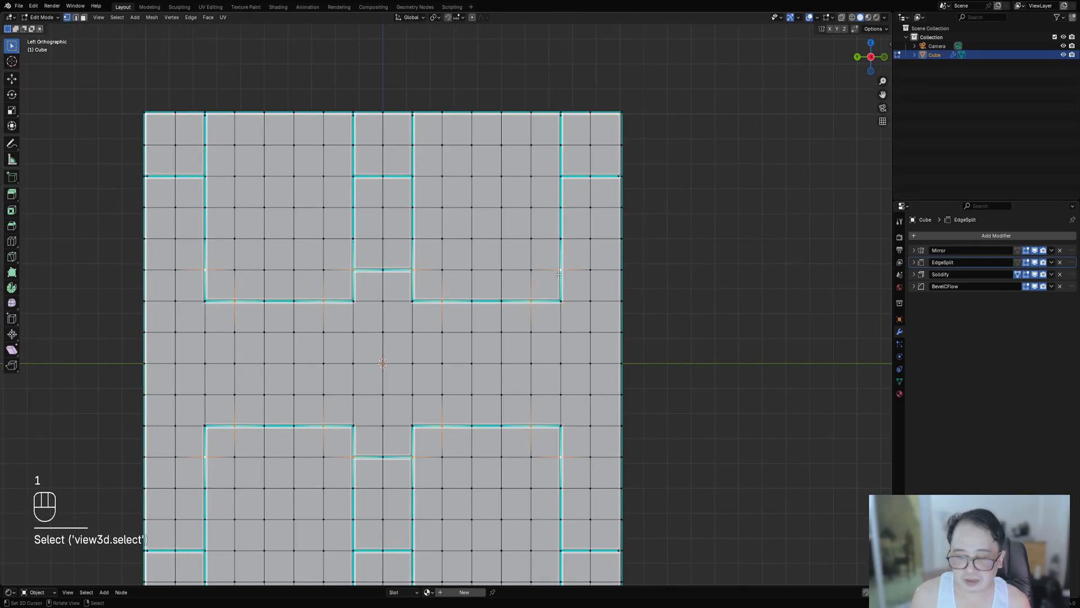
key(j)
key(alt+a)
Clear the sharp marks from the large panel's square corners and the straight edge between them.
key(2)
ctrl+click(490, 302)
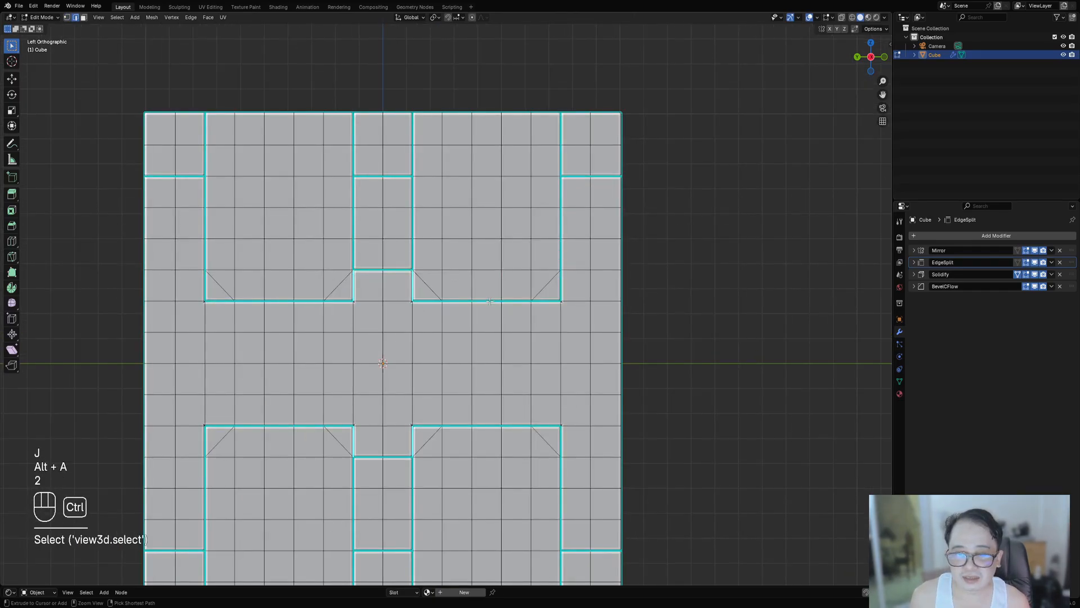
ctrl+click(562, 294)
key(ctrl+z)
ctrl+click(503, 304)
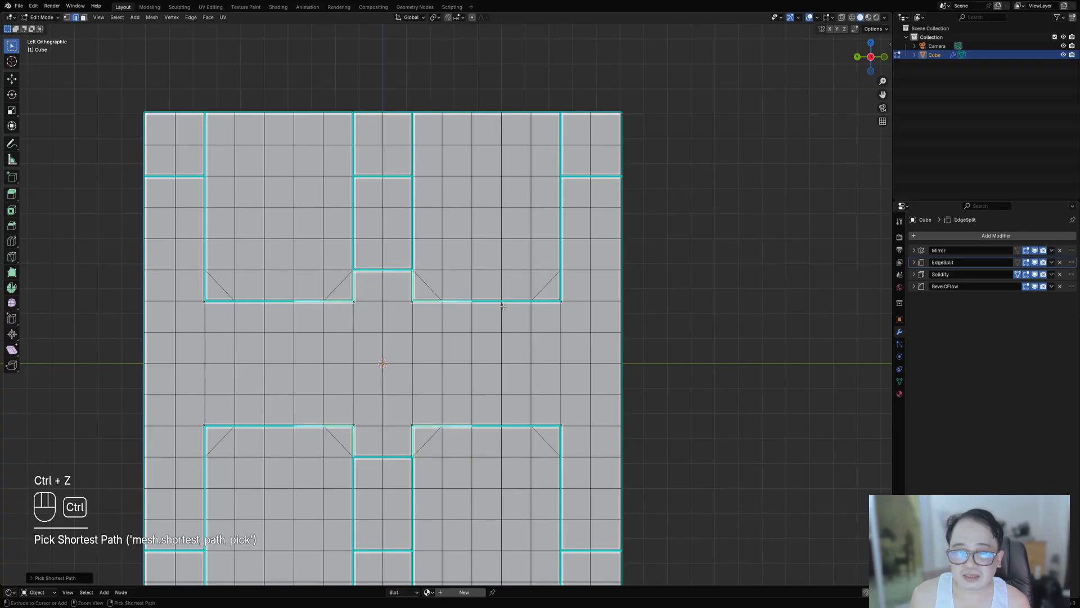
ctrl+click(541, 302)
ctrl+click(562, 288)
key(ctrl+e)
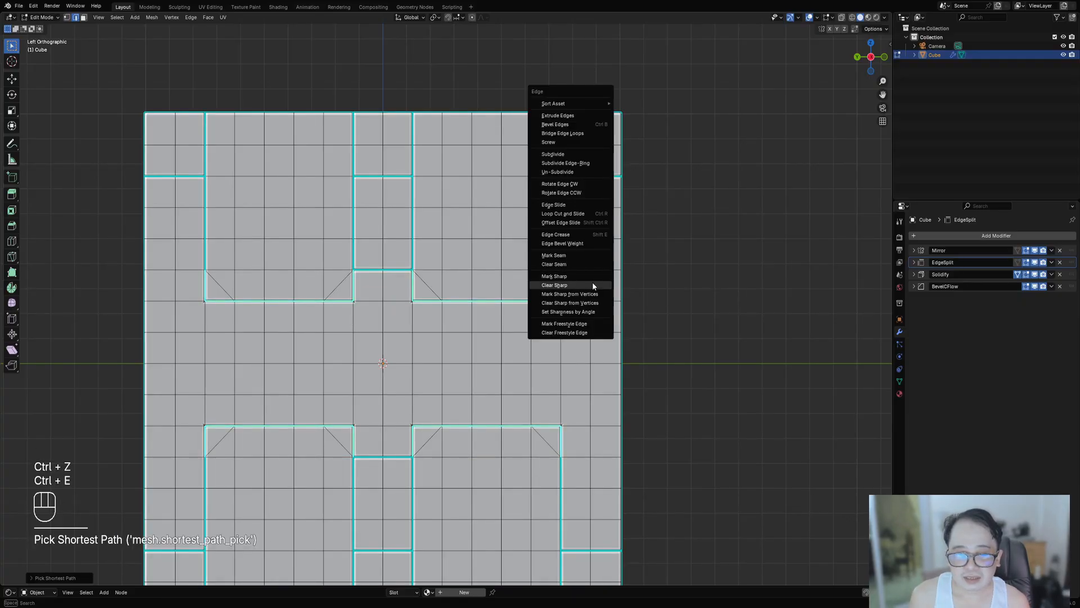
click(594, 276)
key(alt+a)
Mark the large panel's two diagonal corner edges and the straight edges between them as sharp, then return to Object Mode.
click(427, 286)
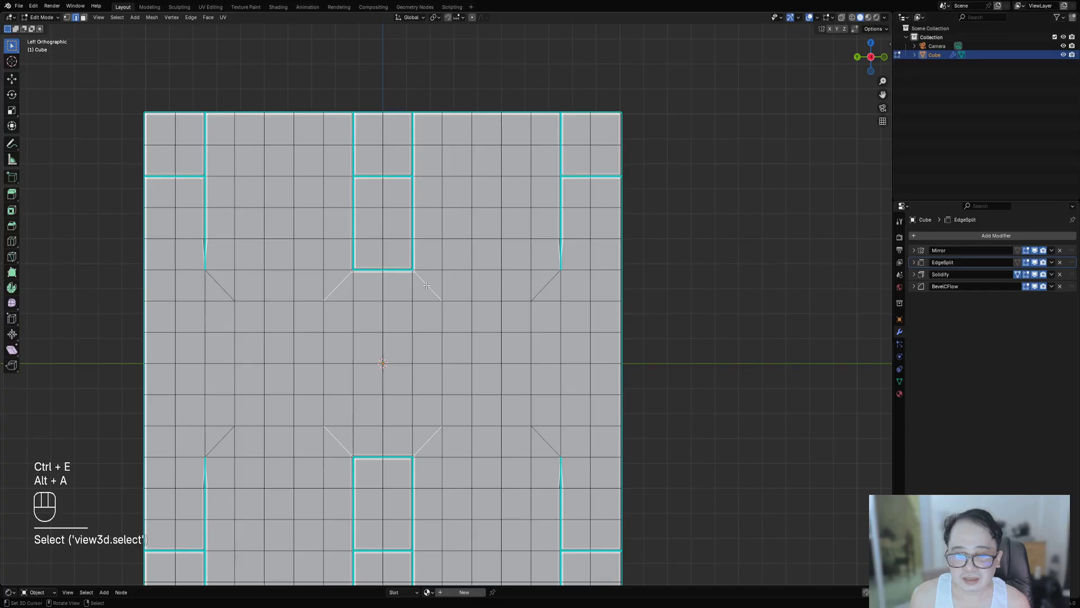
ctrl+click(503, 298)
ctrl+click(538, 288)
key(ctrl+e)
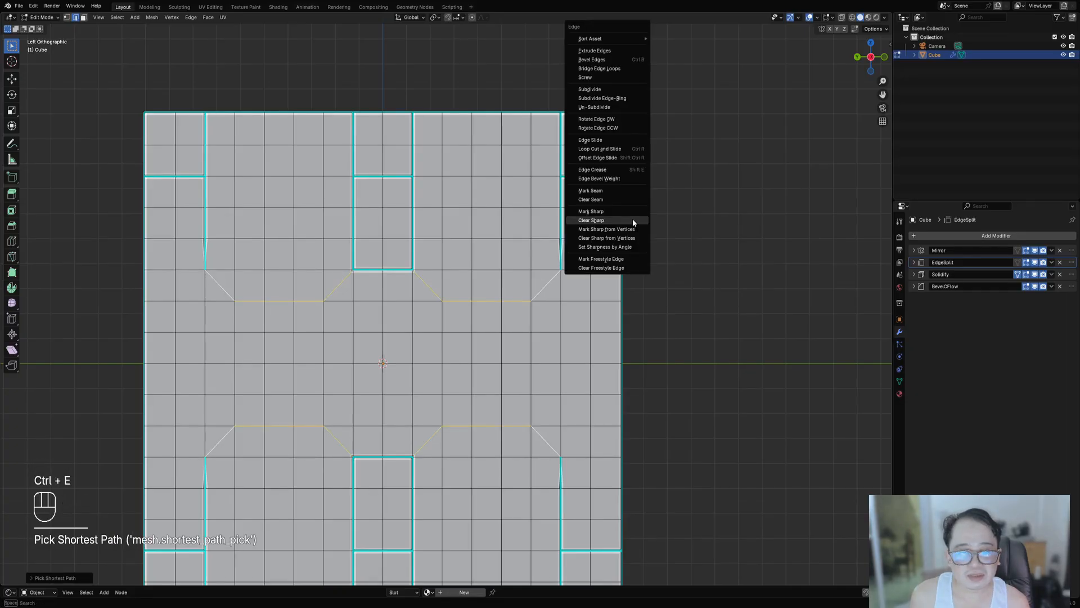
click(631, 211)
key(Tab)
scroll(343, 281, down, 3)
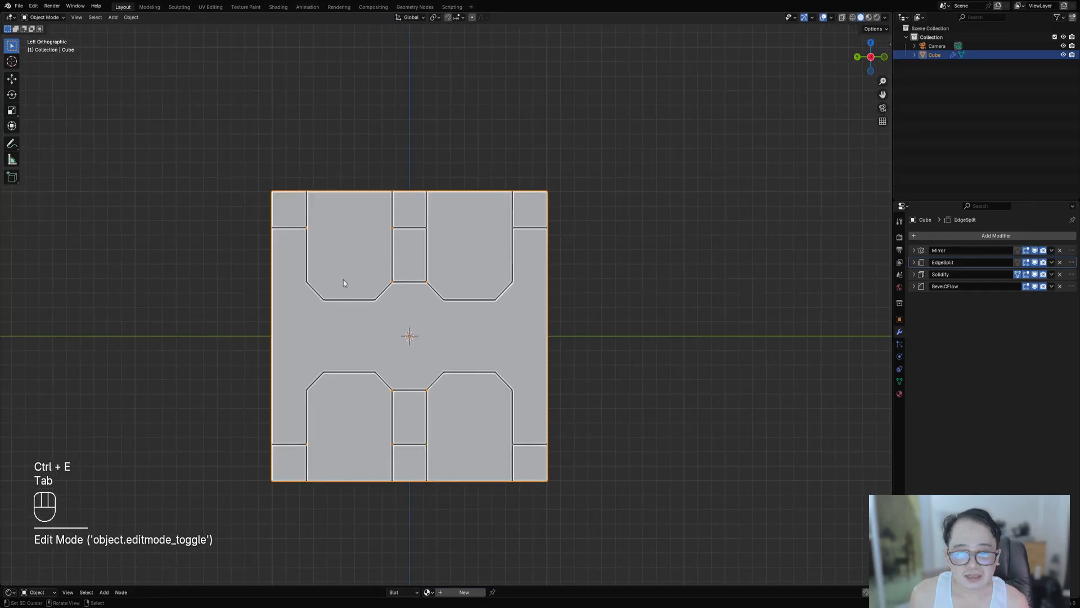
scroll(487, 319, down, 1)
Add a horizontal loop cut close to the inner end of the narrow middle panel and adjust it along Z.
key(Tab)
scroll(484, 323, up, 2)
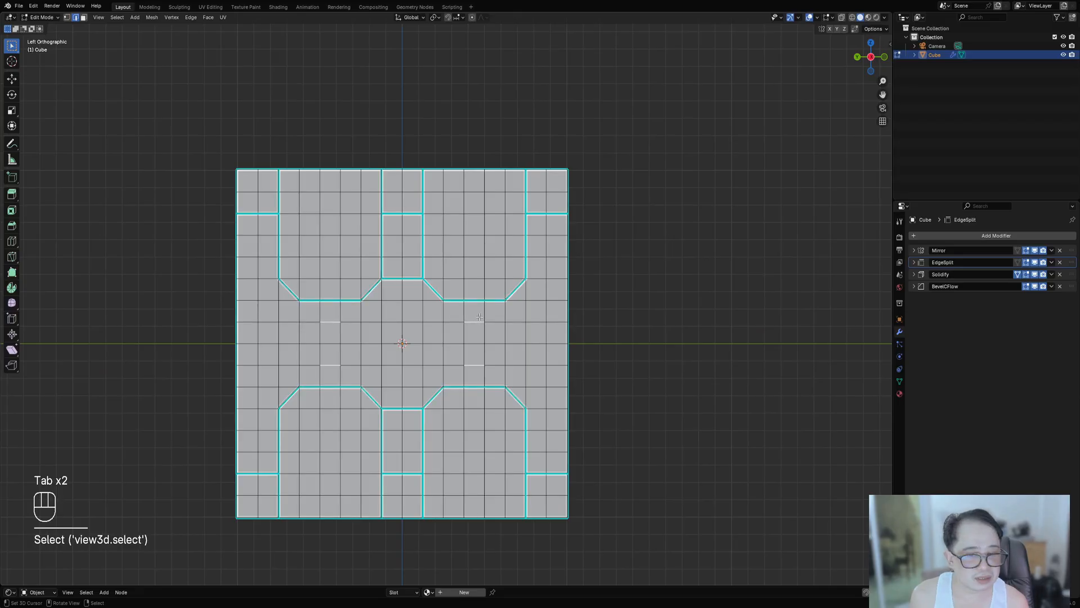
key(Tab)
key(Tab)
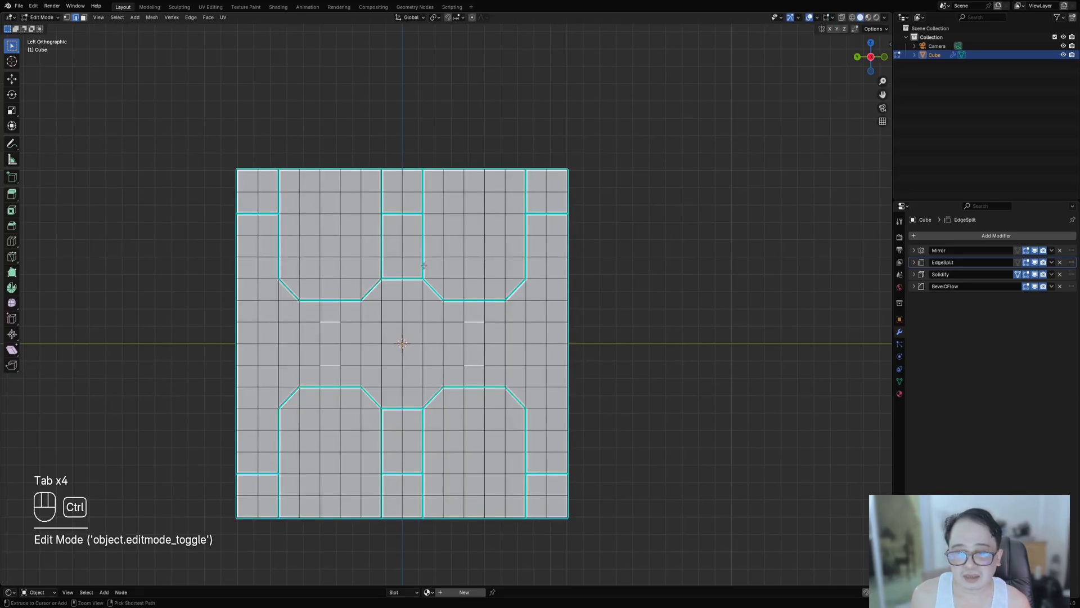
key(ctrl+r)
click(424, 270)
click(424, 271)
key(g)
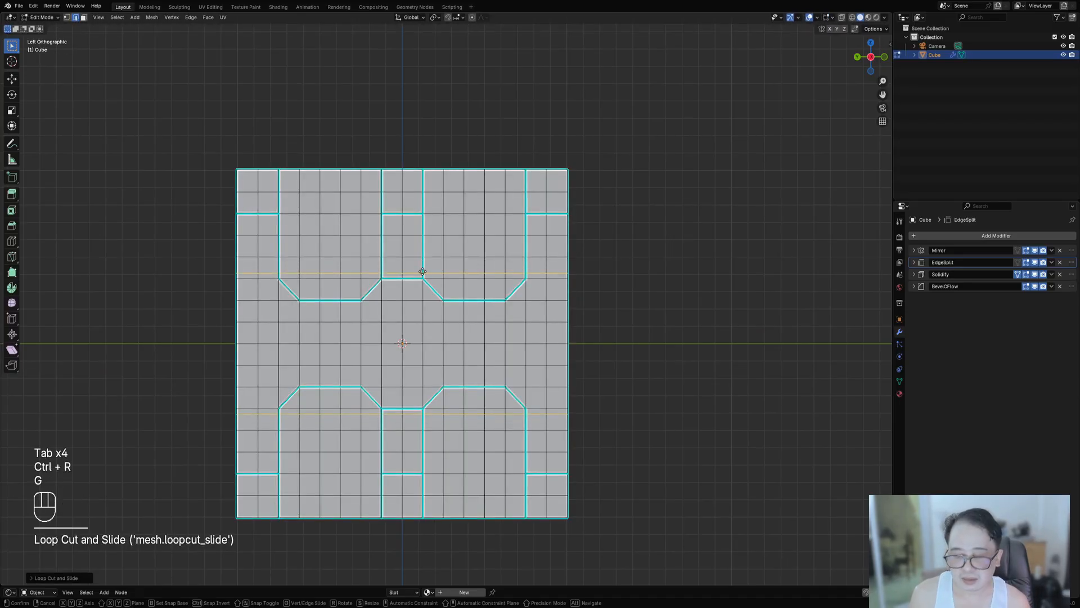
key(z)
Mark the loop's segment across the narrow middle panel as sharp and check the cube in Object Mode.
key(2)
click(413, 273)
key(ctrl+e)
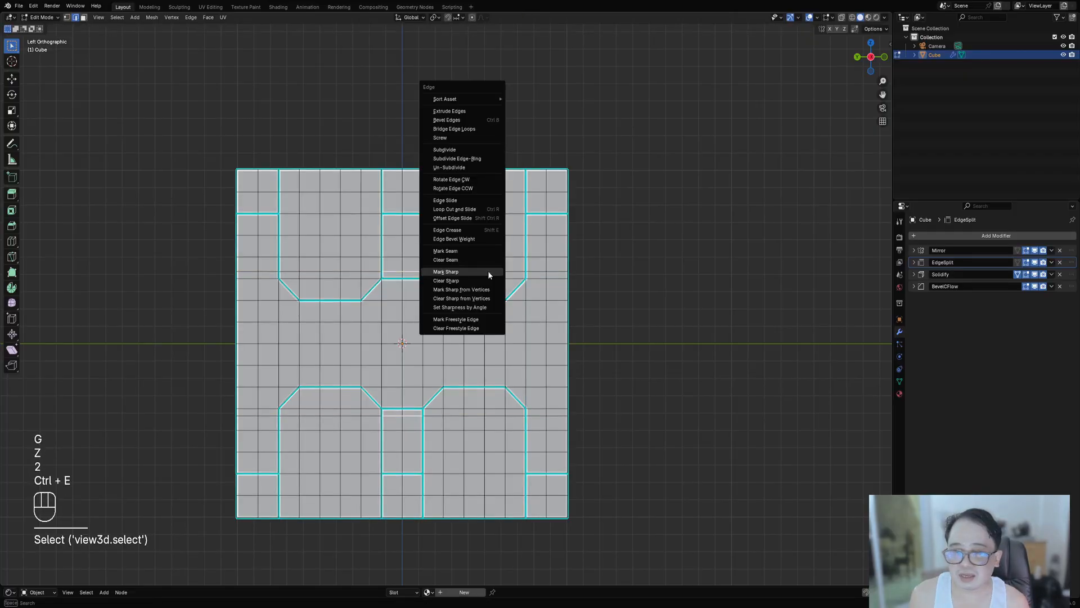
click(488, 270)
key(Tab)
scroll(487, 271, down, 4)
middle_drag(488, 272, 510, 313)
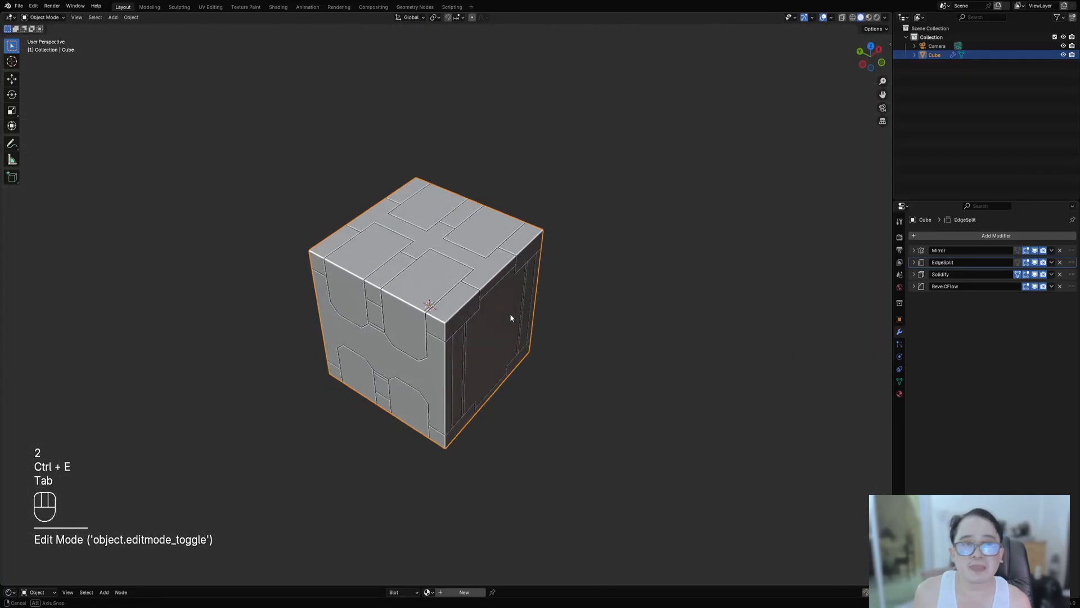
scroll(510, 313, up, 3)
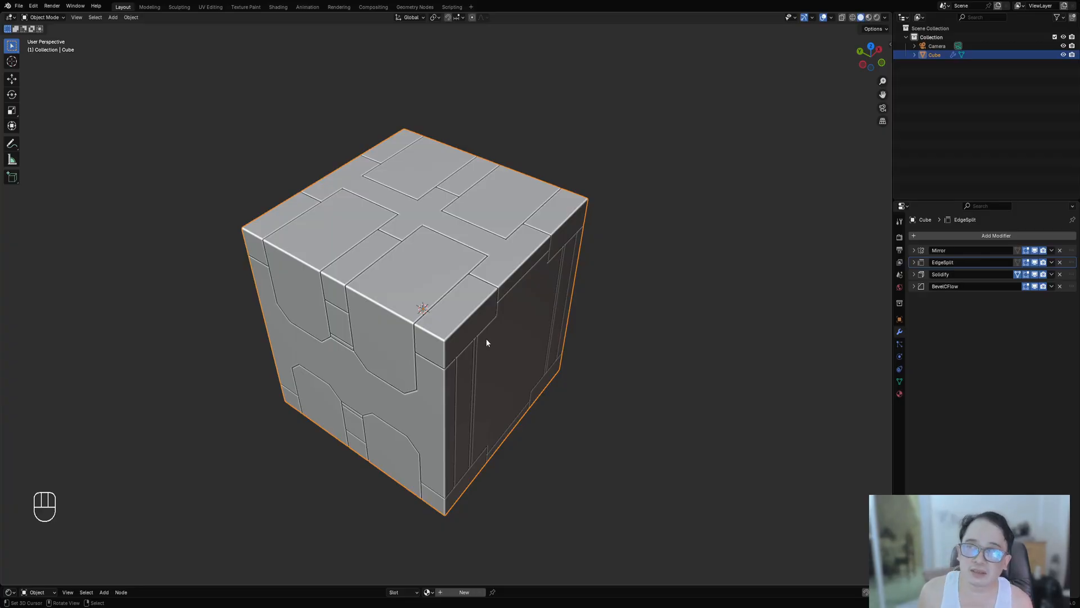
In the top orthographic view, add a horizontal loop cut within the central strip, close to its long panel edges.
middle_drag(486, 342, 429, 419)
key(Tab)
scroll(436, 283, up, 2)
key(1)
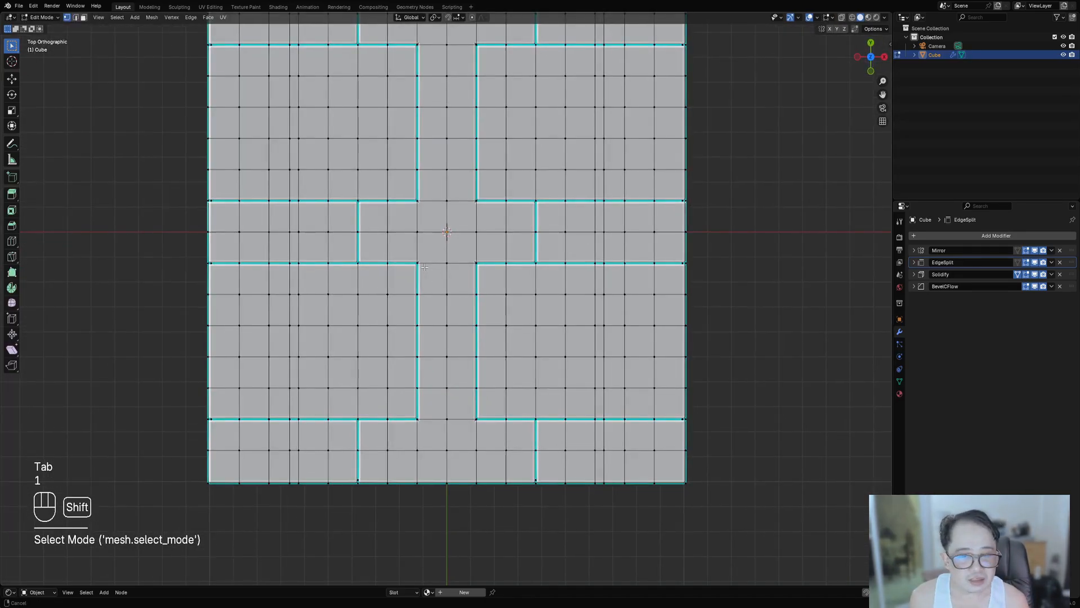
key(ctrl+r)
click(421, 275)
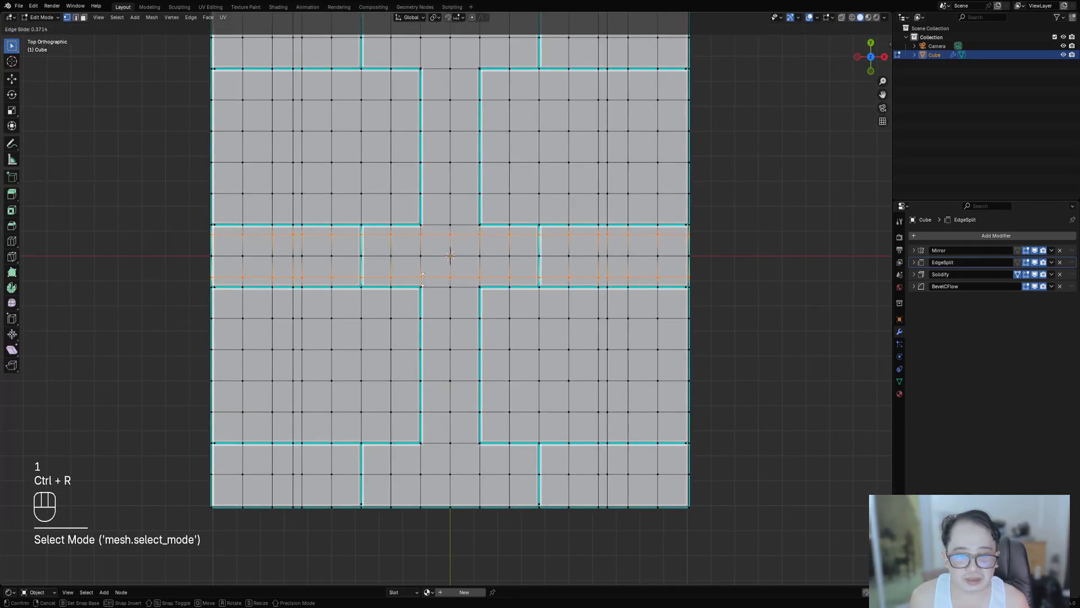
click(423, 279)
Mark the central strip's loop segments between its two vertical panel lines as sharp and check them in Object Mode.
key(2)
click(379, 276)
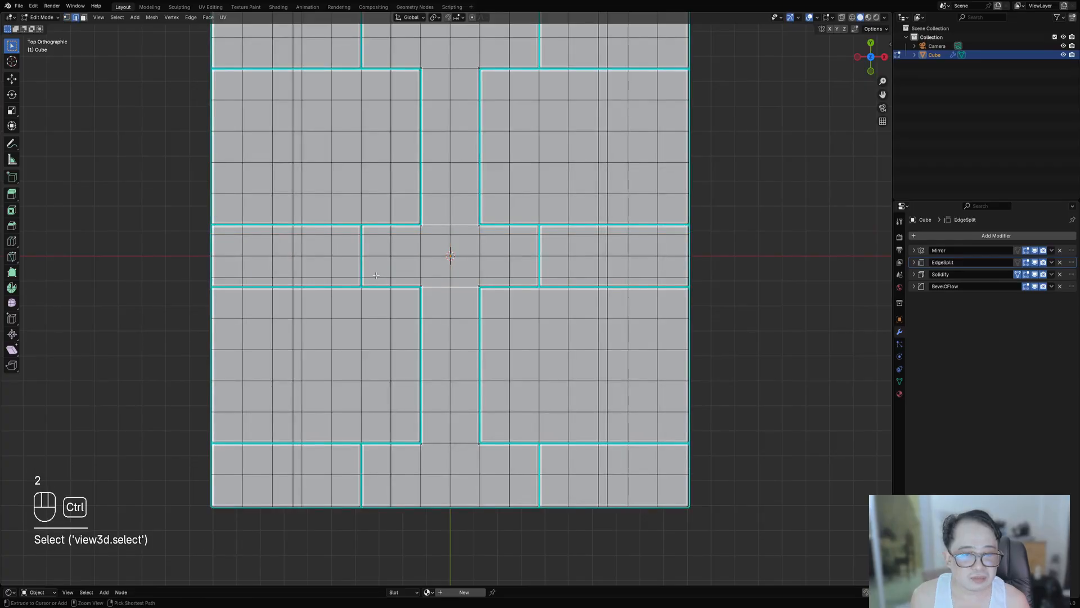
ctrl+click(427, 275)
key(alt+a)
right_click(381, 276)
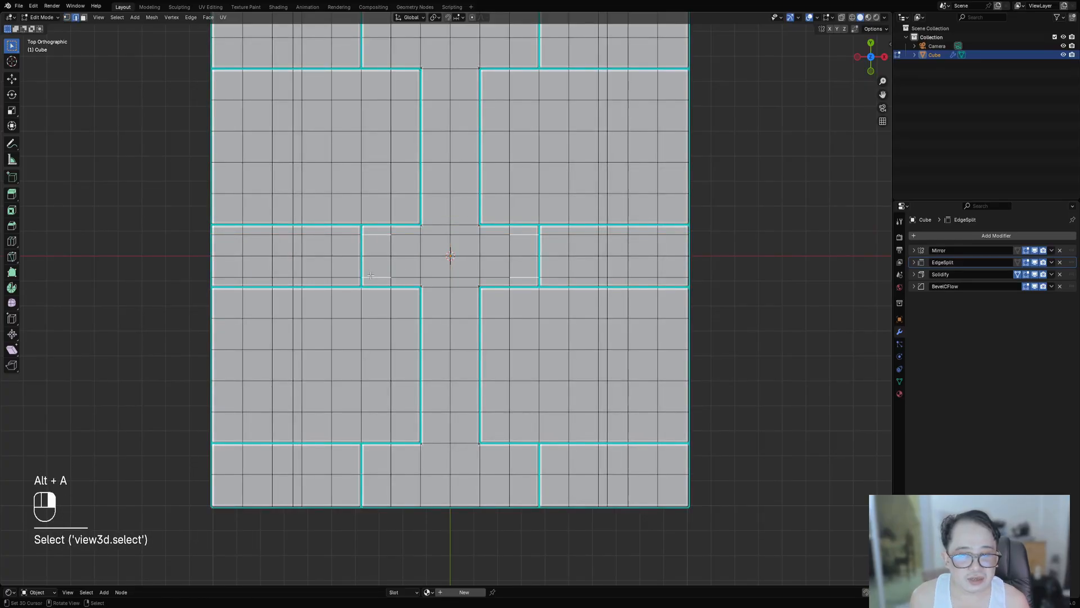
ctrl+right_click(432, 276)
key(ctrl+e)
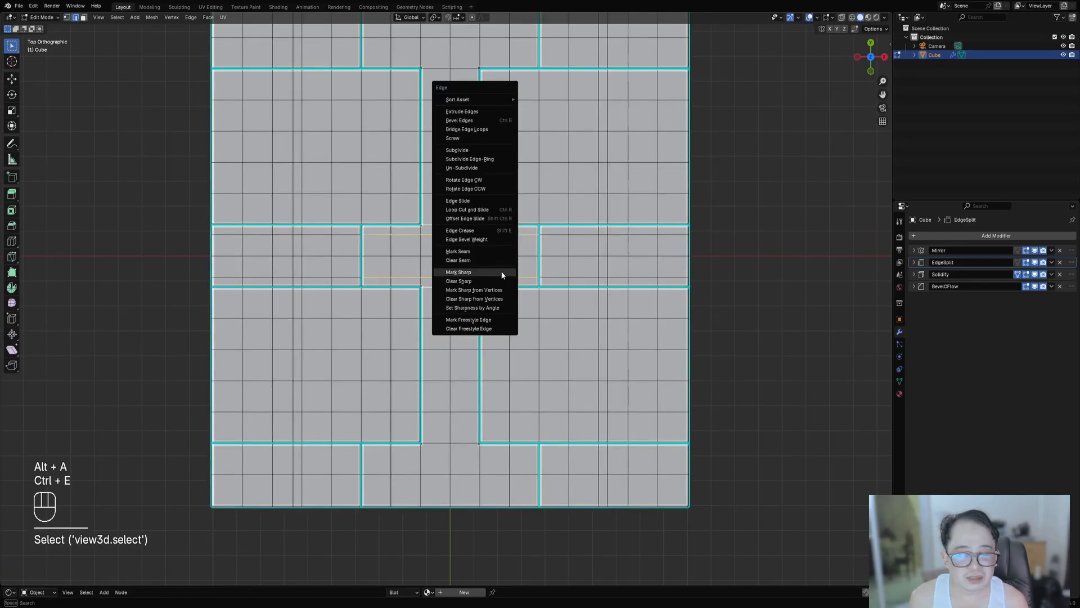
click(501, 272)
key(Tab)
mouse_move(500, 272)
middle_down()
mouse_move(507, 288)
mouse_move(525, 255)
mouse_move(500, 269)
middle_up()
scroll(501, 268, up, 3)
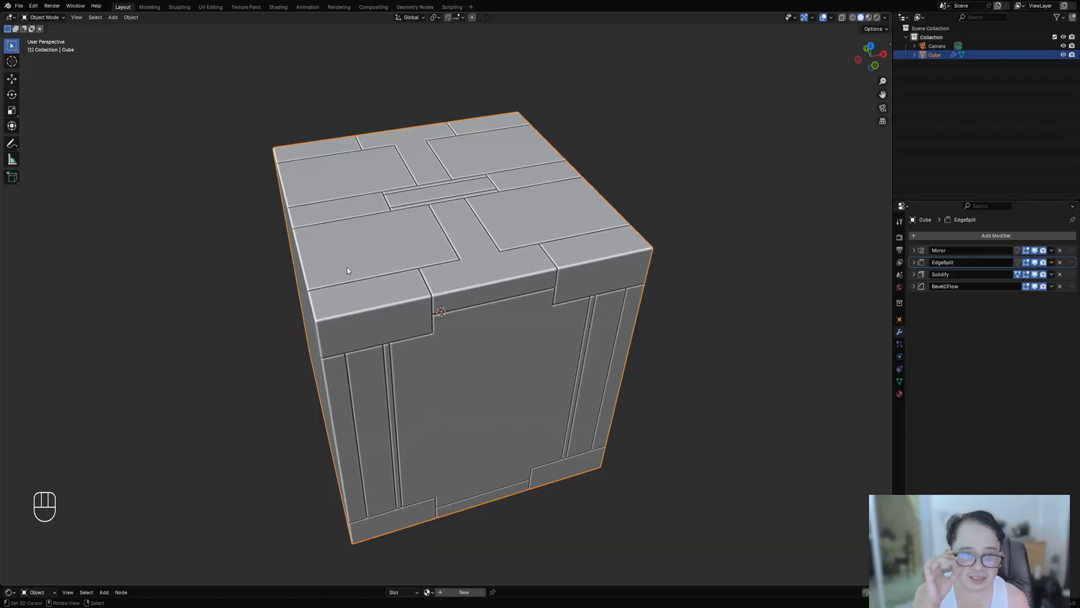
Add a horizontal loop cut just below the upper panel line on the cube side with the tall narrow panels.
middle_drag(430, 342, 414, 275)
scroll(403, 332, down, 2)
key(Tab)
key(alt+a)
scroll(414, 274, up, 3)
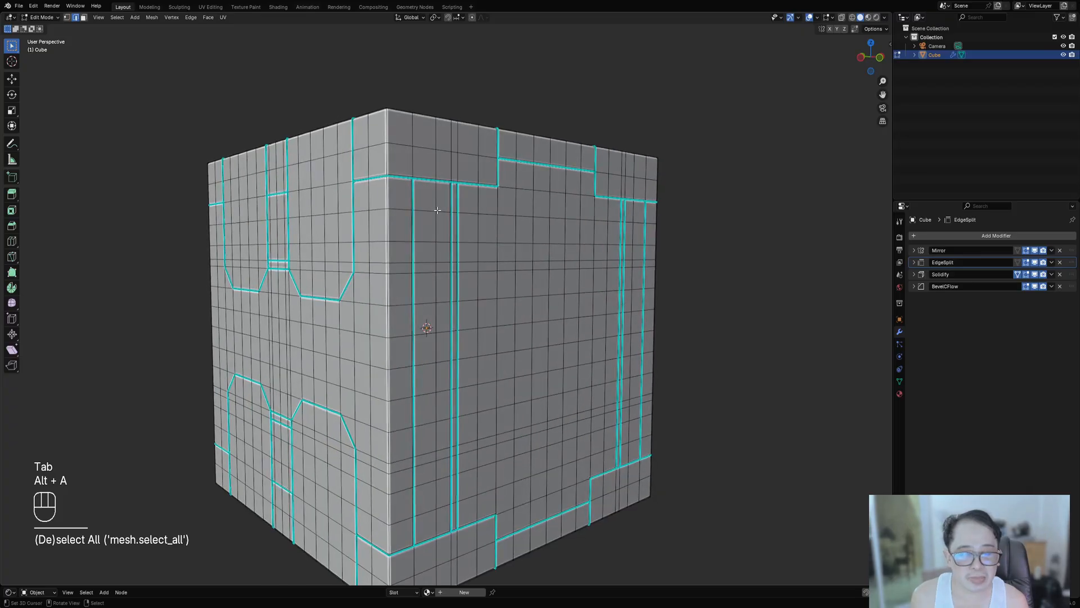
key(ctrl+r)
key(2)
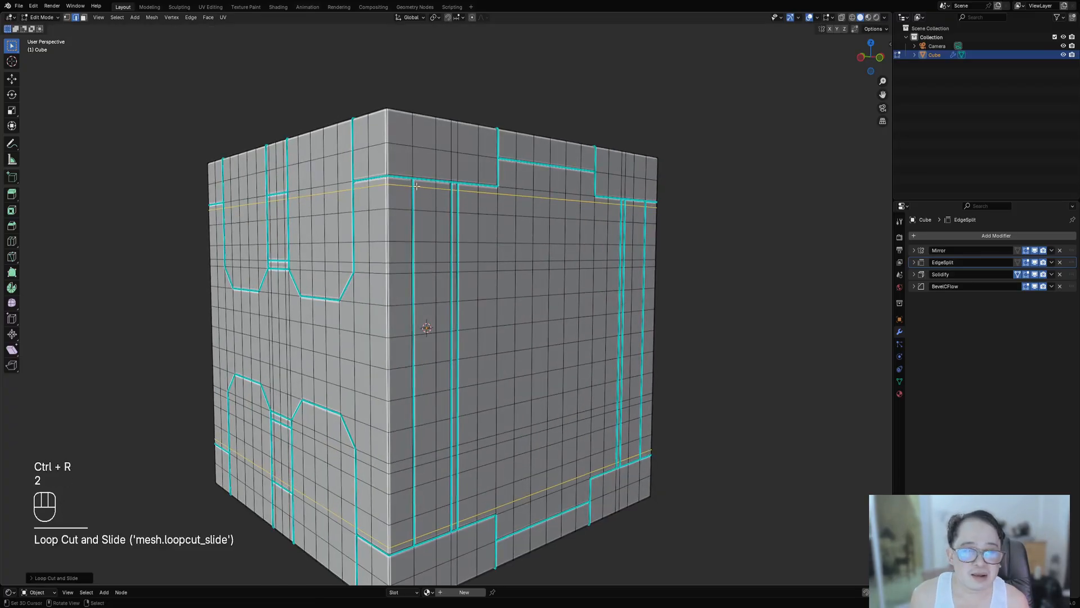
Mark the loop's segment across the tall narrow panel as sharp and check the cube in Object Mode.
click(422, 187)
ctrl+click(536, 200)
key(ctrl+e)
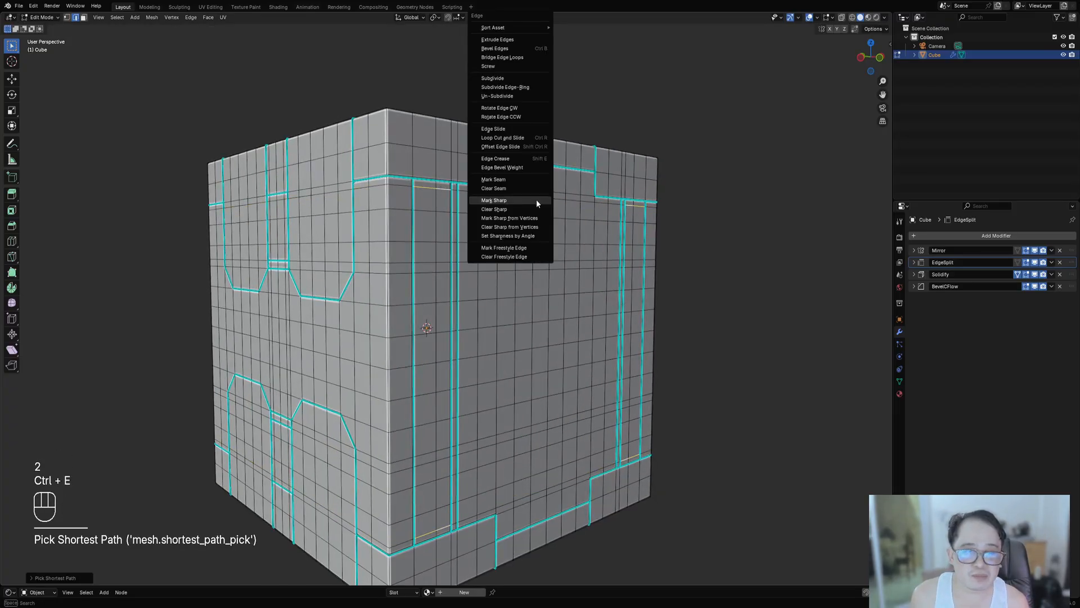
click(537, 200)
key(Tab)
scroll(536, 201, down, 5)
mouse_move(454, 234)
middle_down()
mouse_move(487, 258)
mouse_move(454, 245)
middle_up()
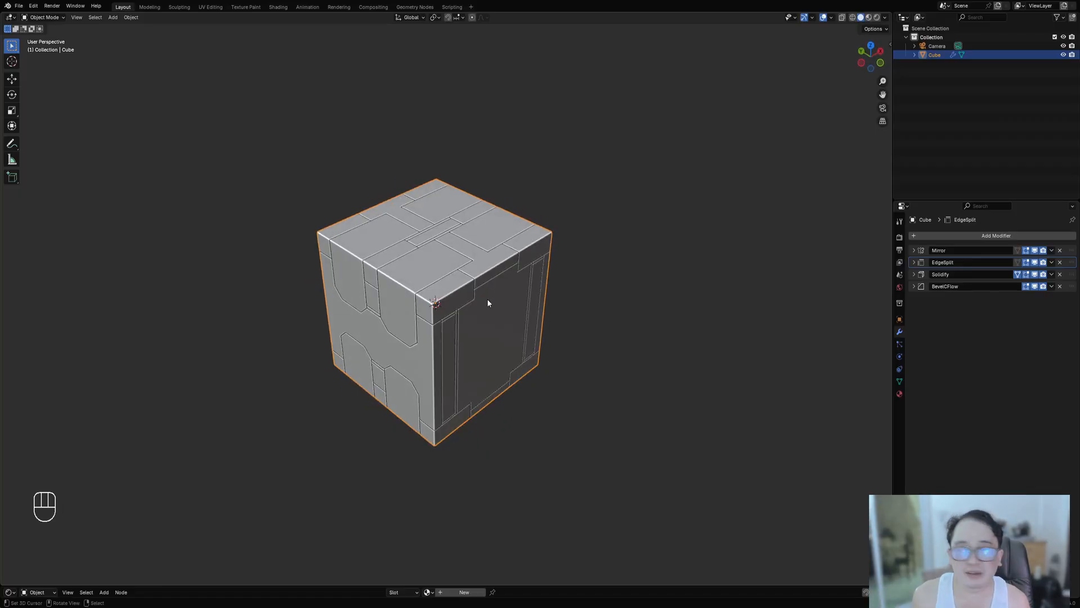
scroll(459, 354, up, 3)
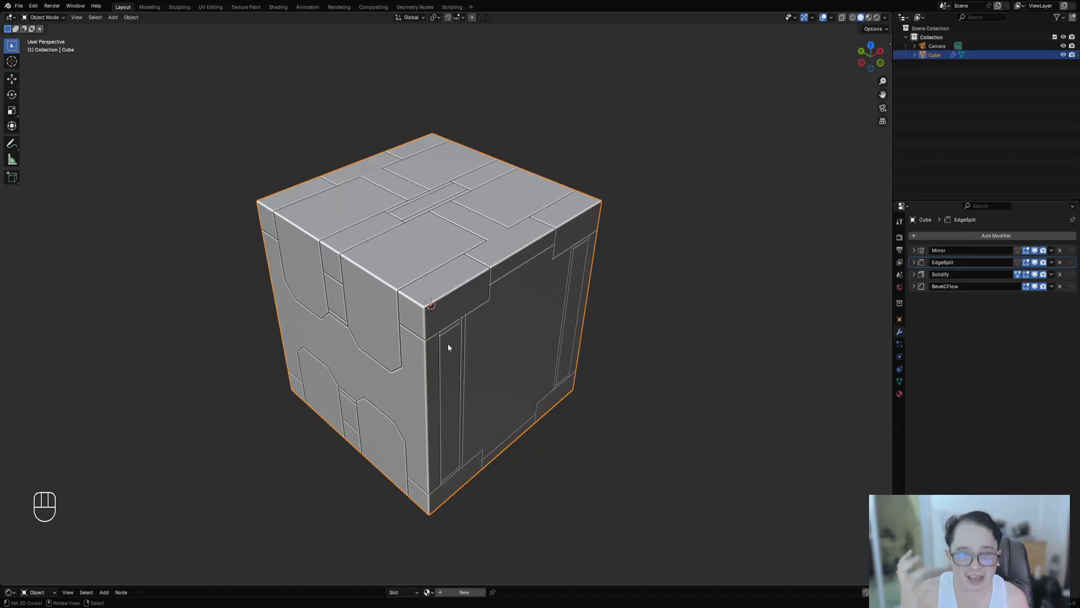
Mark the vertical centre edges between the upper and lower middle panels as sharp and check the cube in Object Mode.
middle_drag(471, 370, 521, 335)
scroll(520, 335, up, 2)
key(Tab)
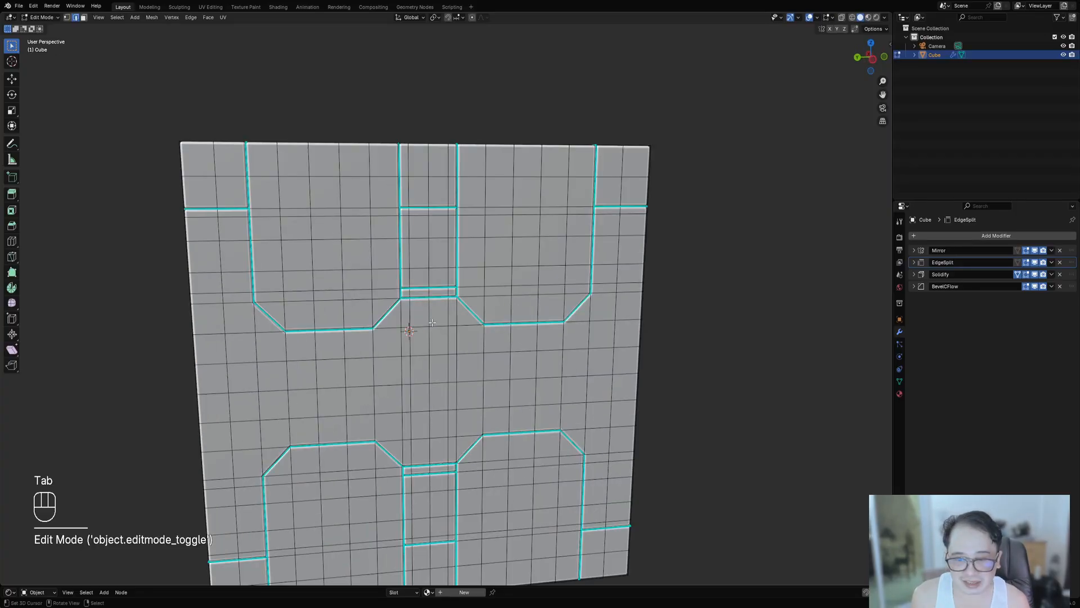
right_click(430, 315)
ctrl+right_click(428, 426)
key(ctrl+e)
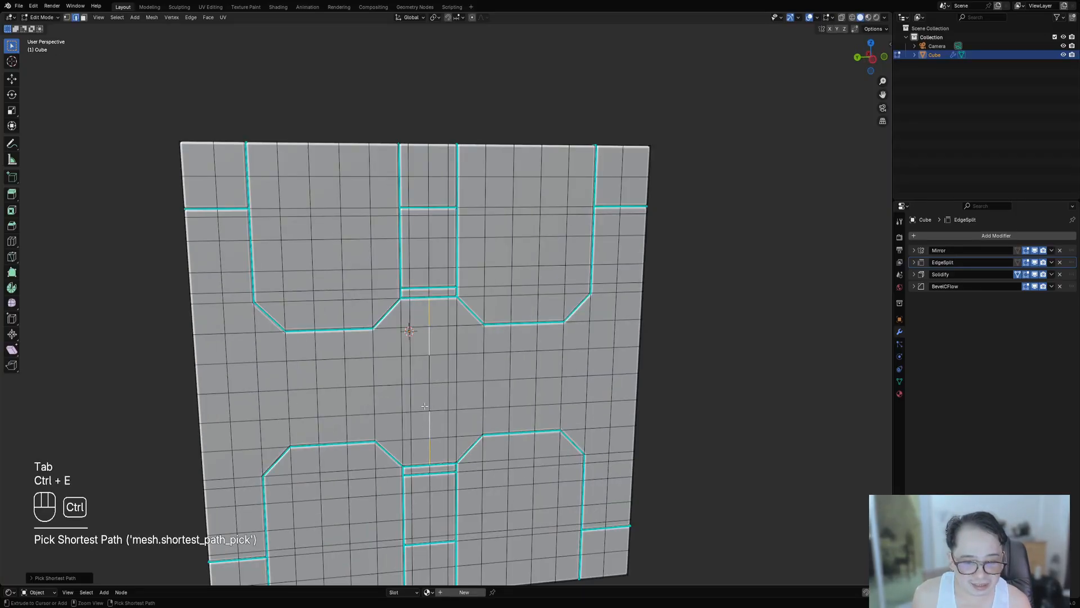
key(ctrl+e)
click(578, 322)
key(Tab)
scroll(578, 322, down, 5)
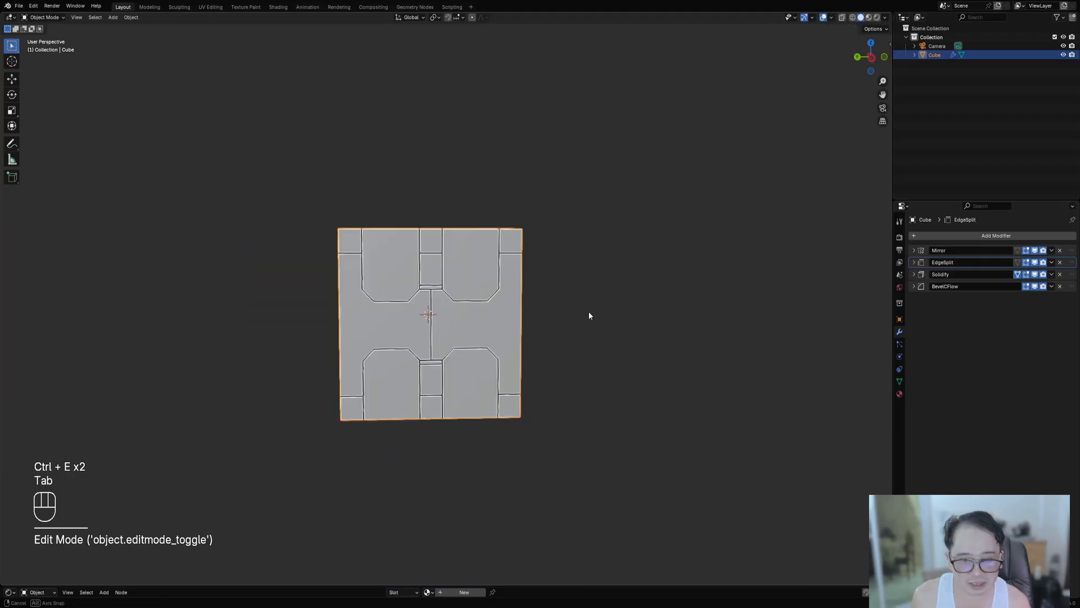
middle_drag(588, 313, 534, 356)
scroll(535, 356, up, 4)
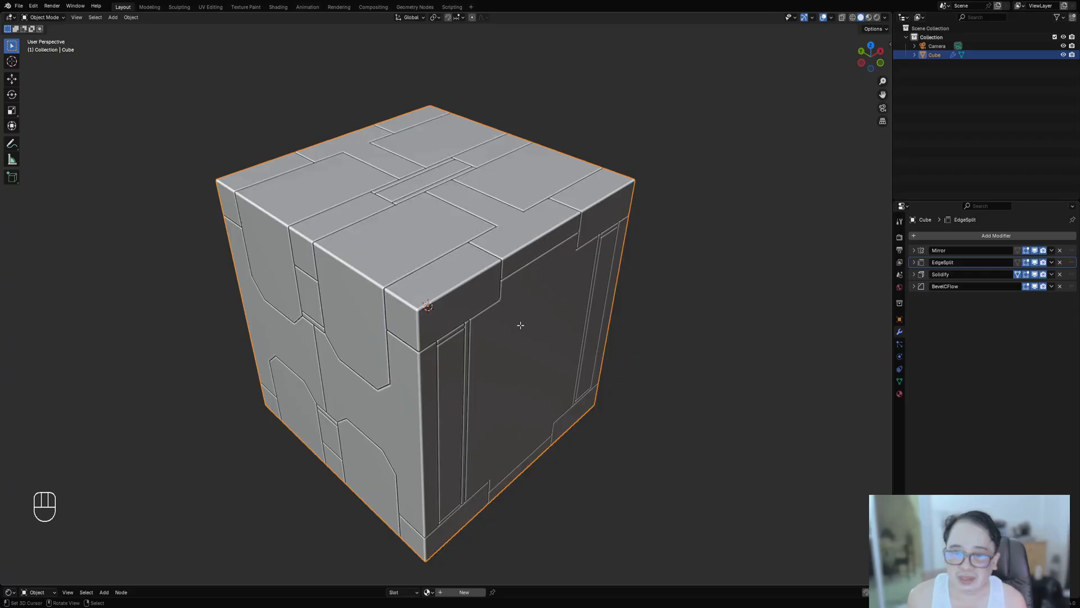
key(Tab)
key(Tab)
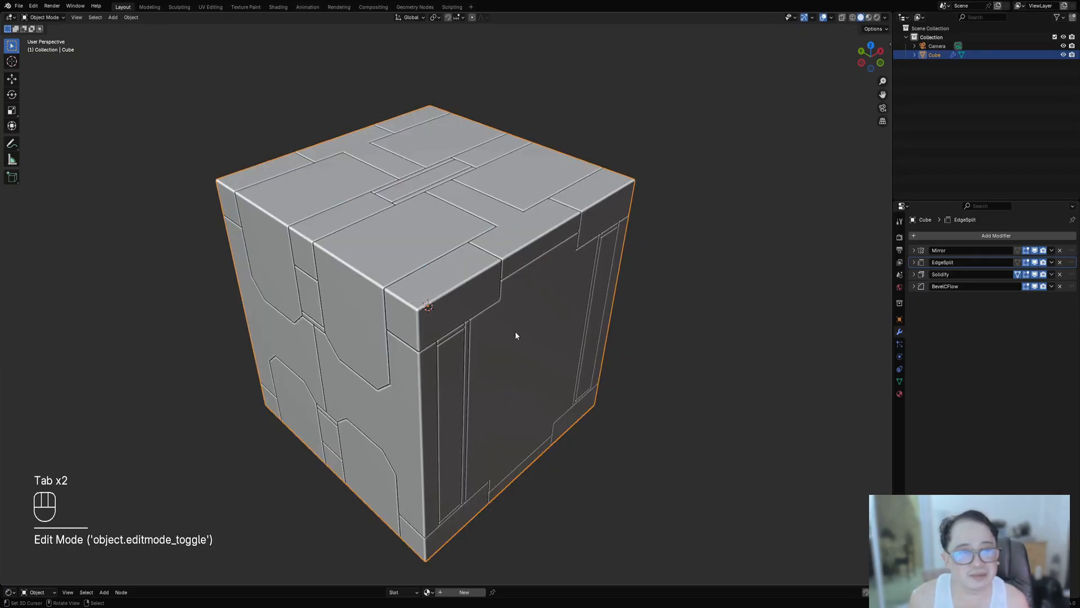
shift+middle_drag(515, 336, 523, 317)
key(Tab)
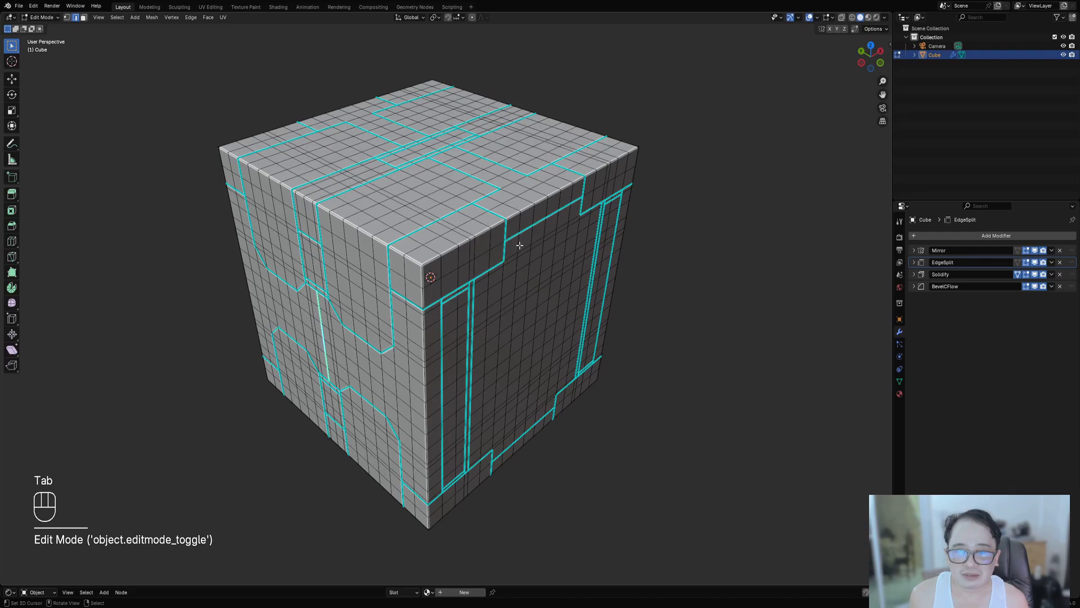
key(ctrl+shift+x)
key(Tab)
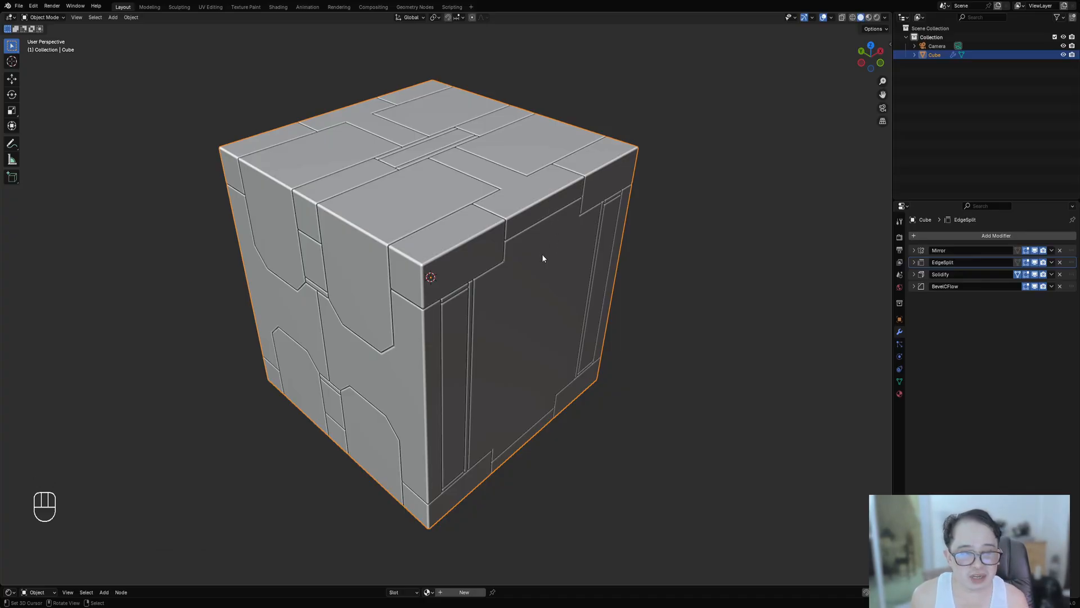
key(Tab)
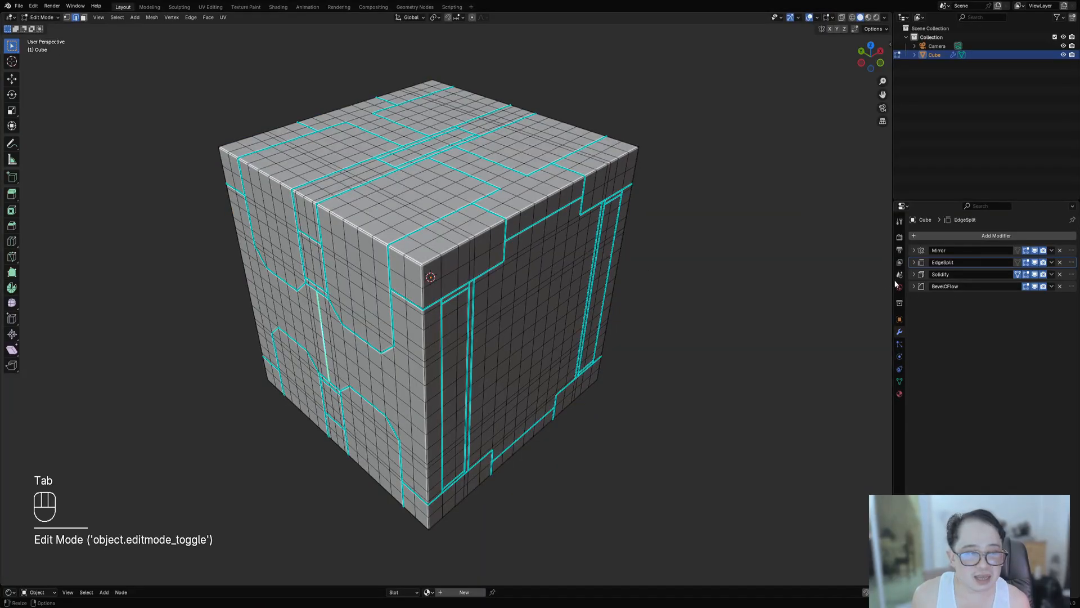
key(Tab)
key(ctrl+shift+x)
click(498, 236)
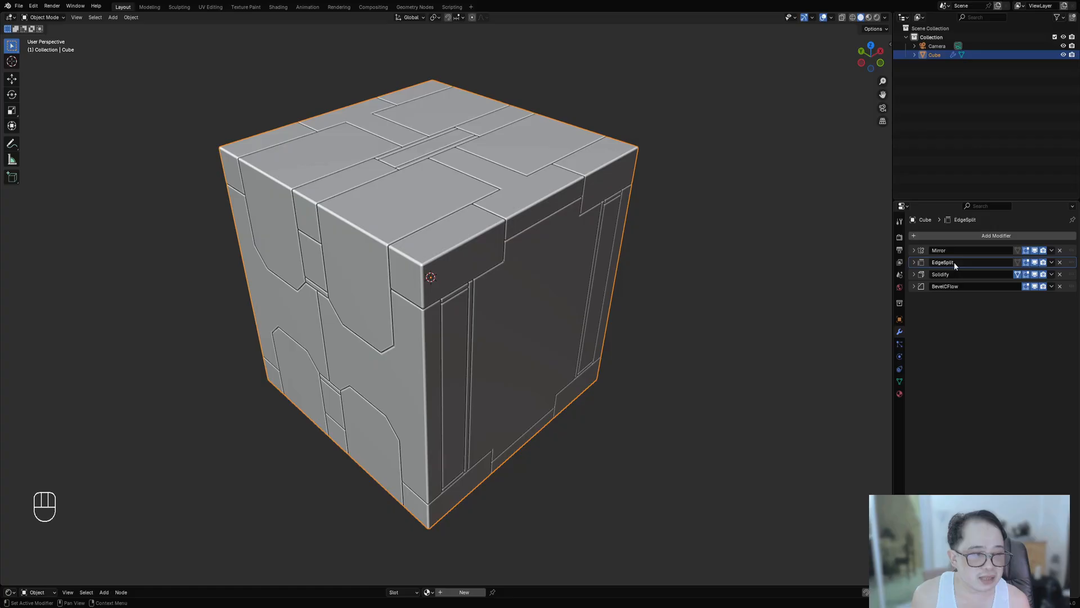
key(Tab)
key(ctrl+shift+x)
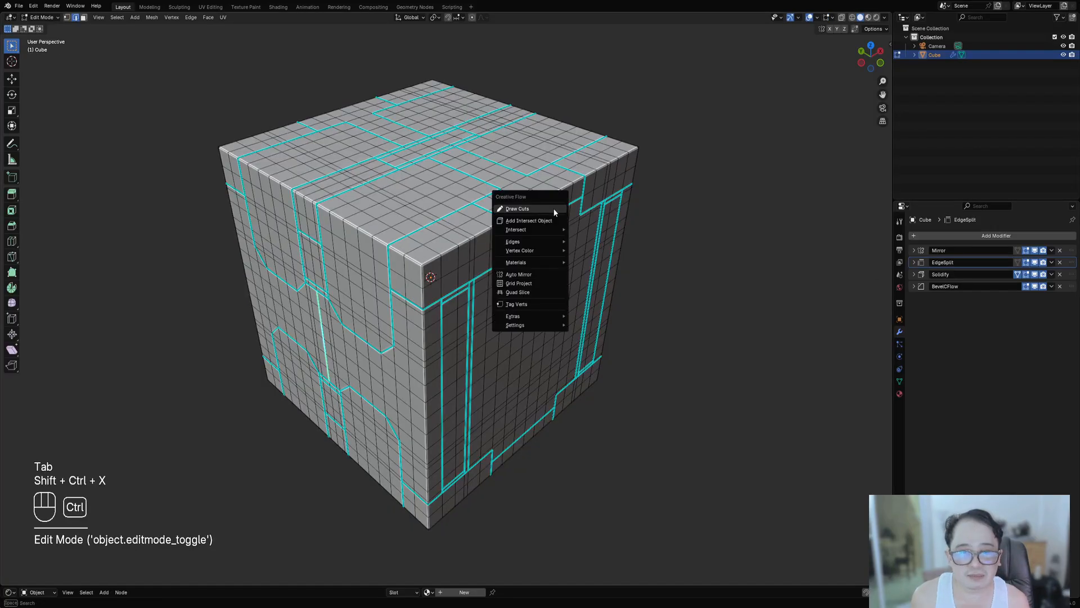
mouse_move(545, 242)
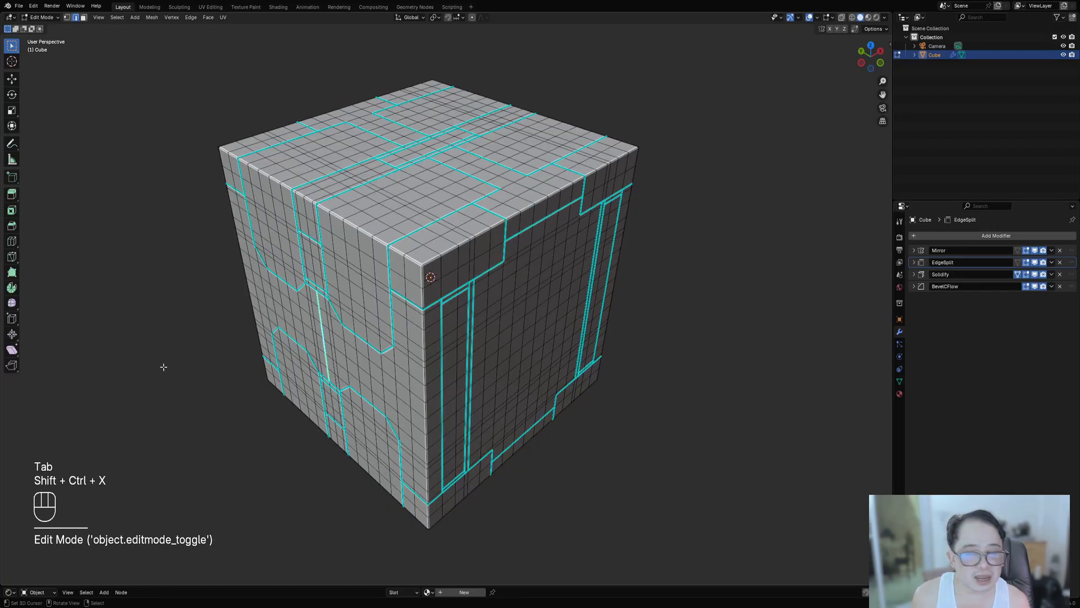
Open Creative Flow's Micro Bevel settings in Object Mode and examine the BevelCFlow modifier's matching Harden Normals option.
key(Tab)
key(ctrl+shift+x)
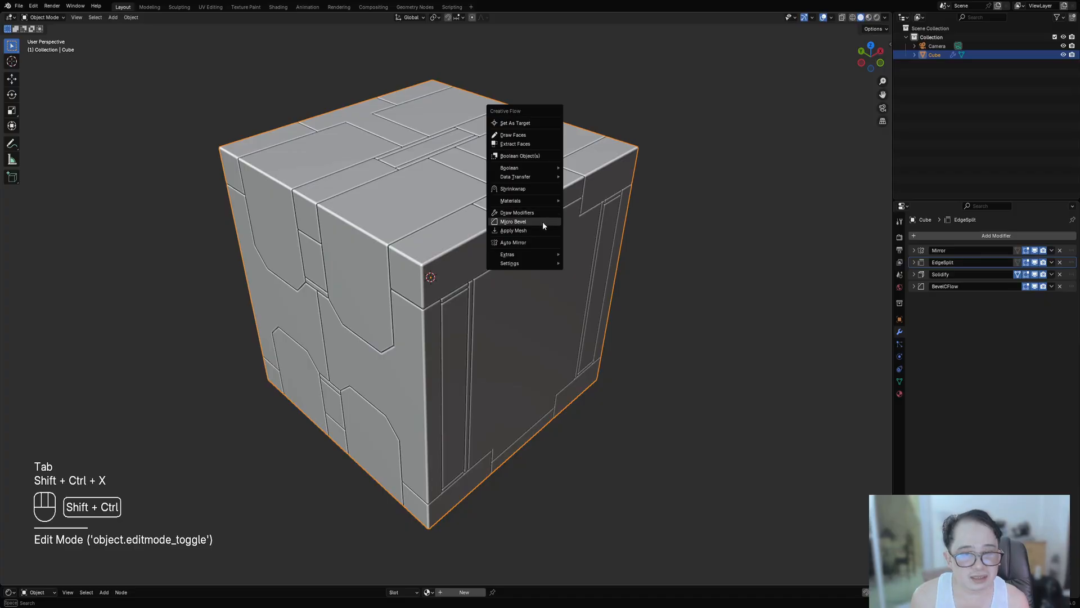
click(542, 221)
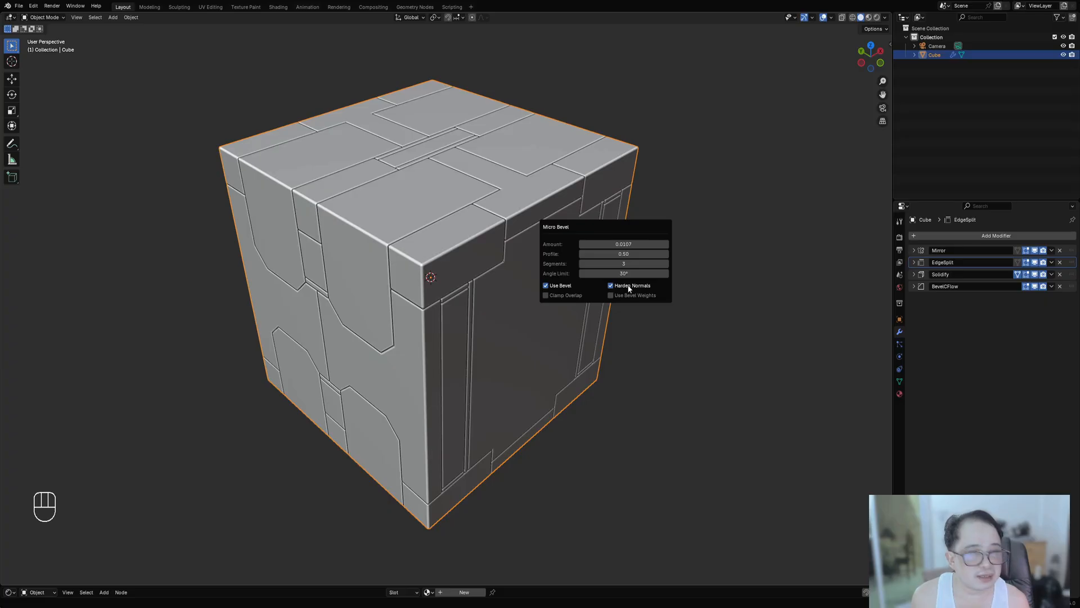
click(913, 286)
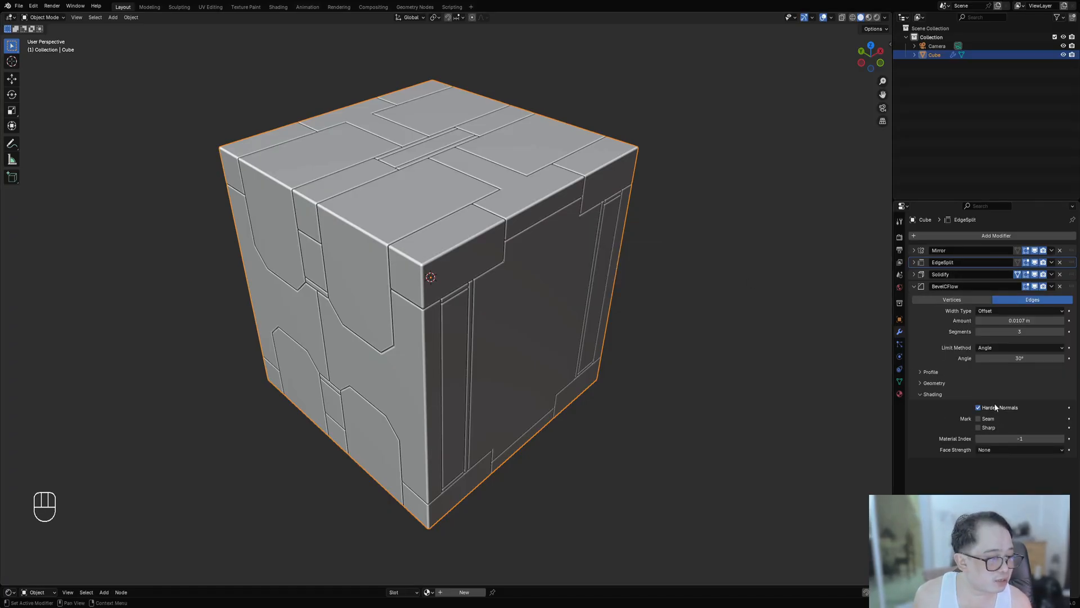
click(913, 287)
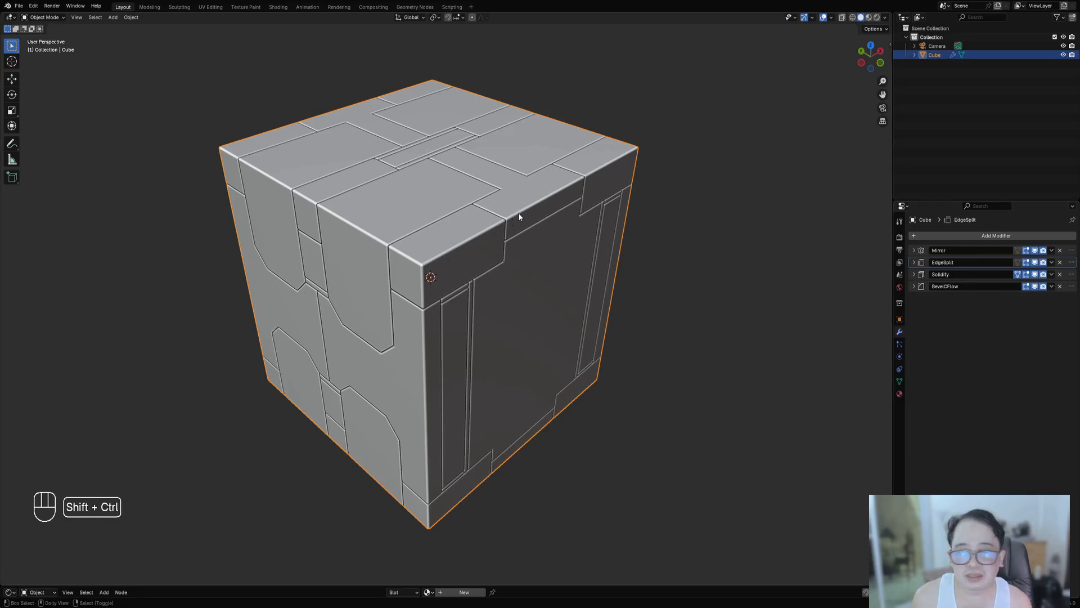
key(shift+ctrl+x)
key(Tab)
key(shift+ctrl+x)
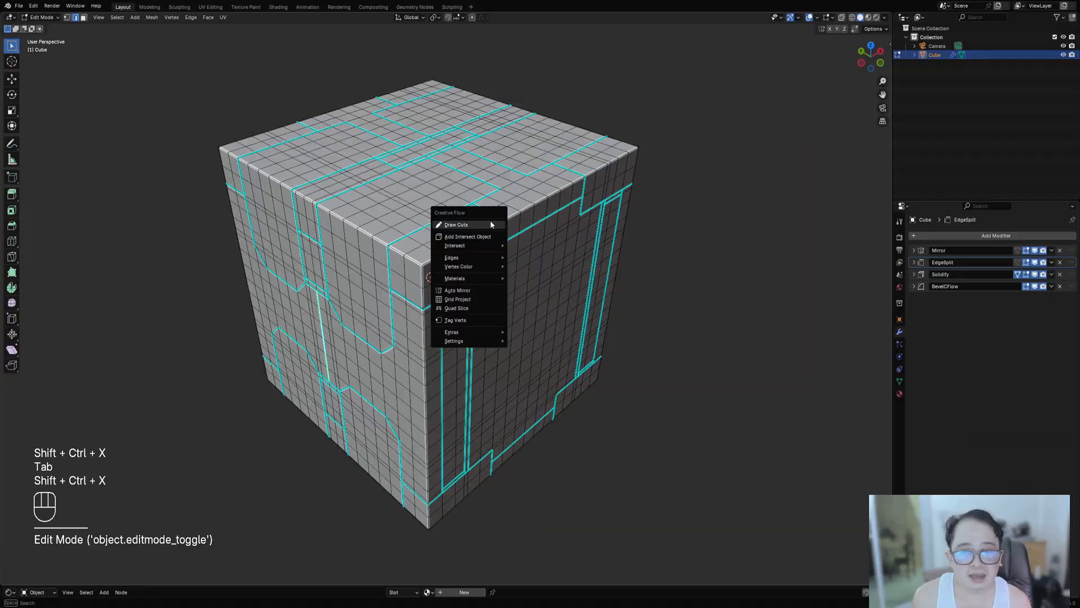
mouse_move(487, 258)
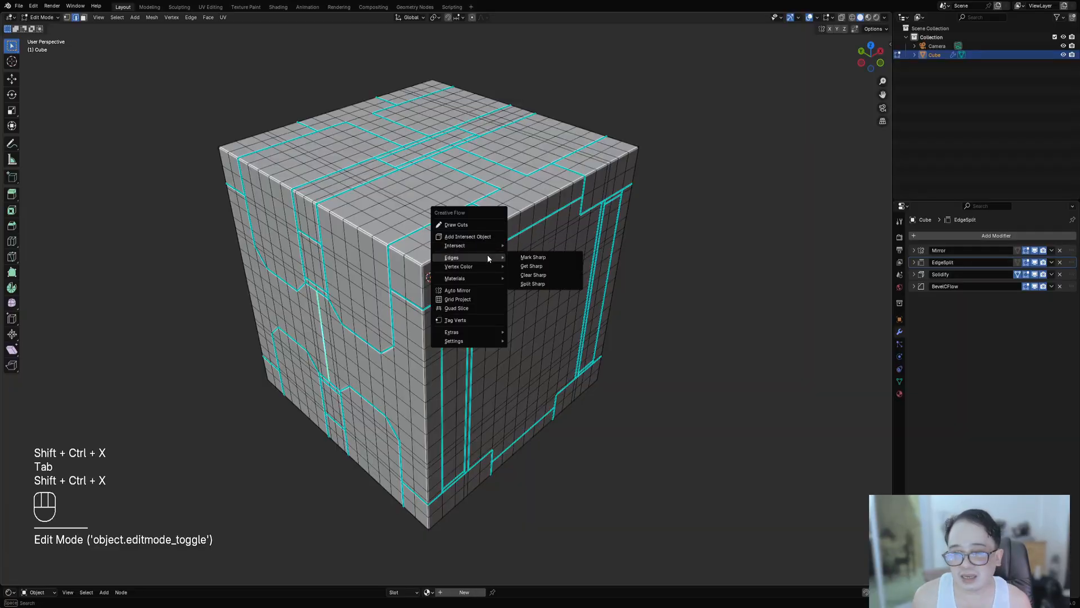
click(541, 260)
click(540, 256)
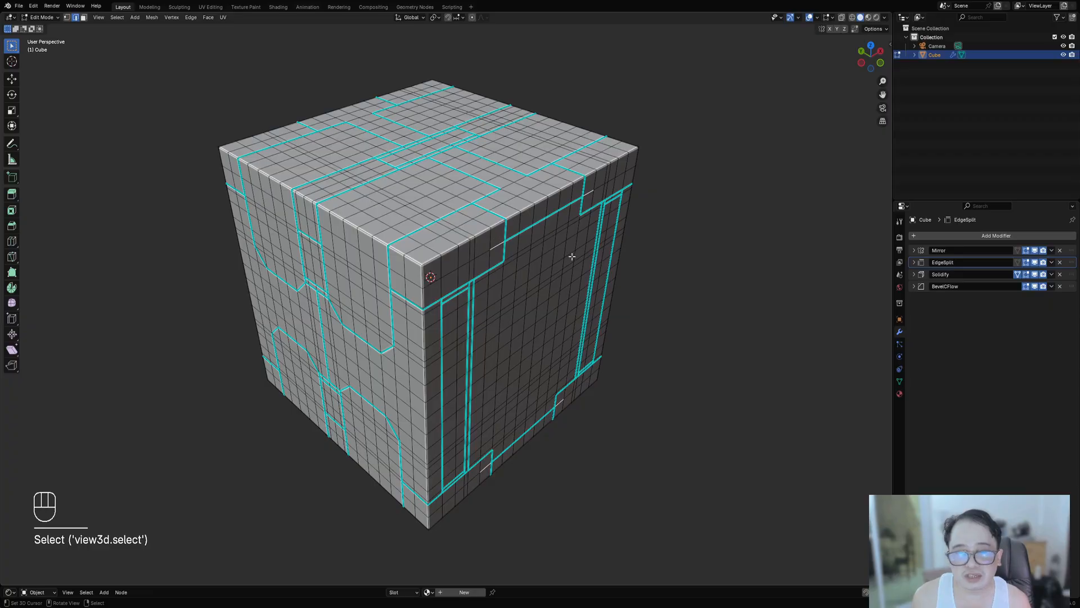
key(shift+ctrl+x)
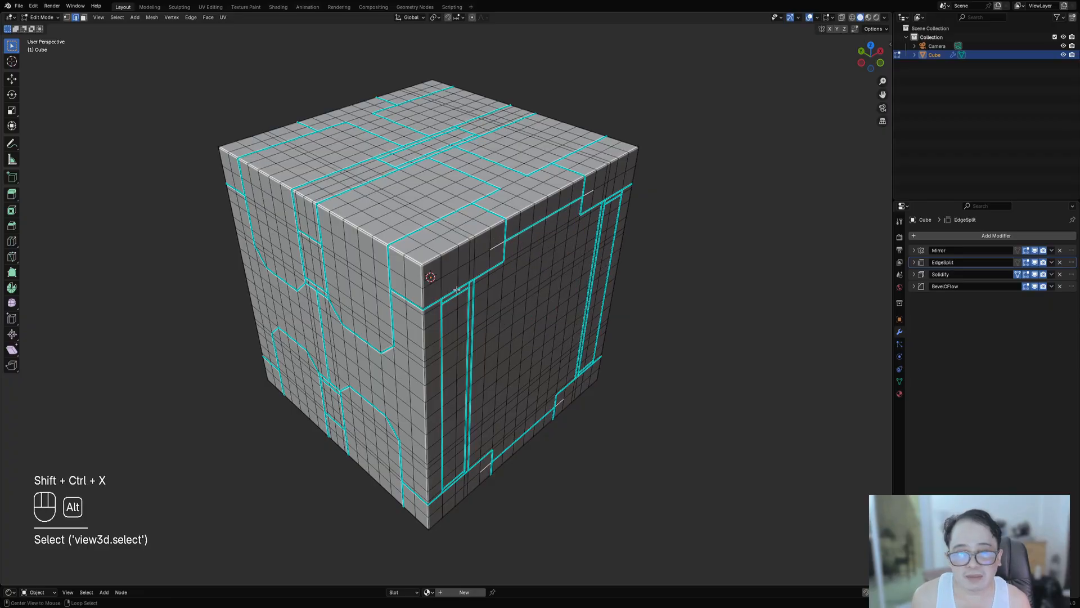
key(alt+a)
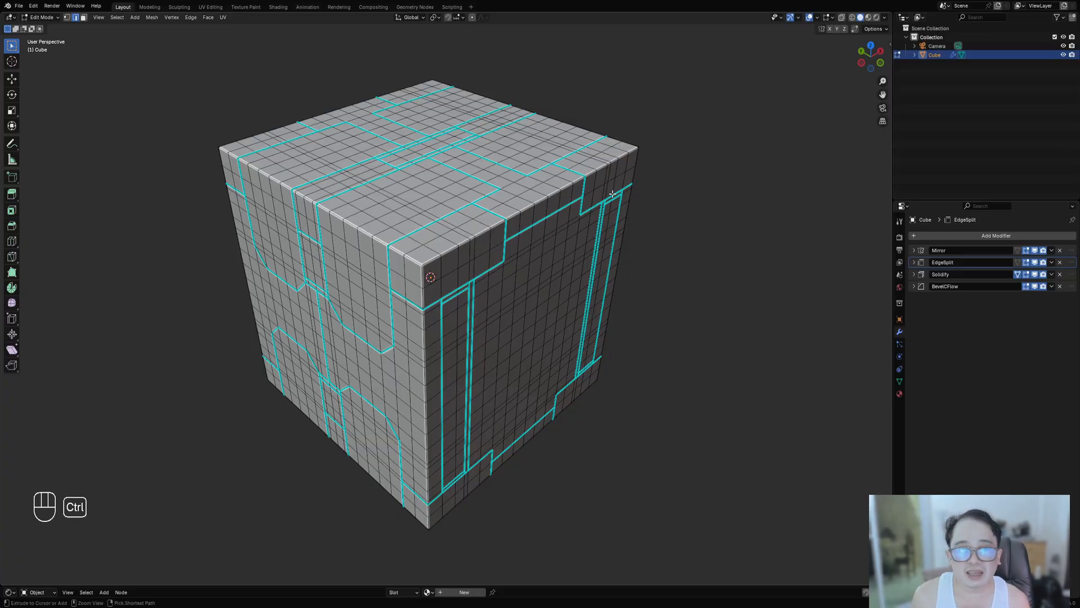
Run Creative Flow's Mark Sharp operation and display its Add Edge Split Modifier and Split Solidify Modifier options.
key(ctrl+shift+x)
click(642, 203)
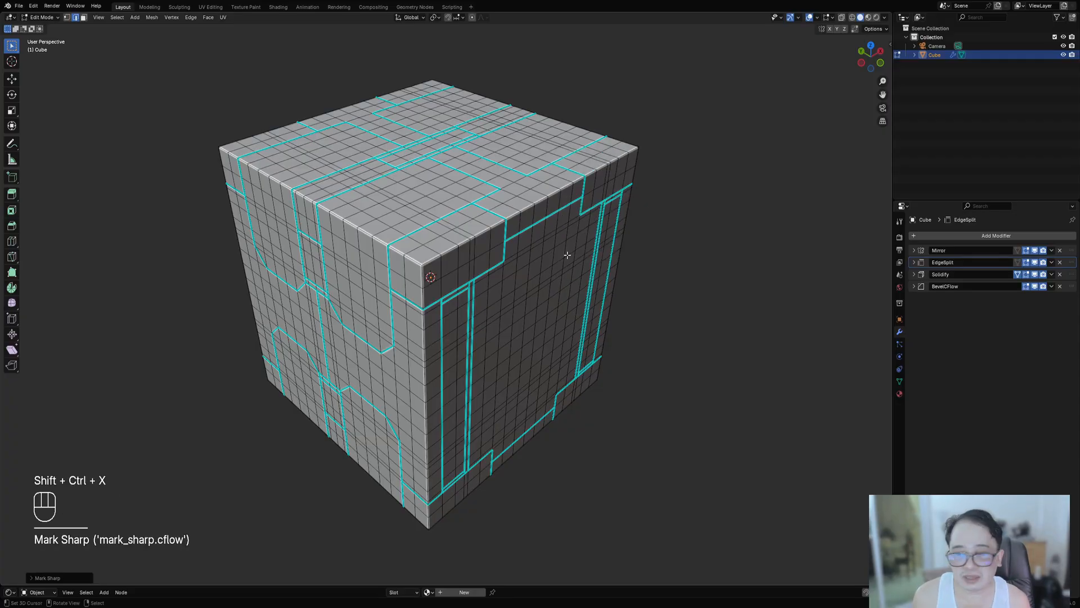
click(52, 578)
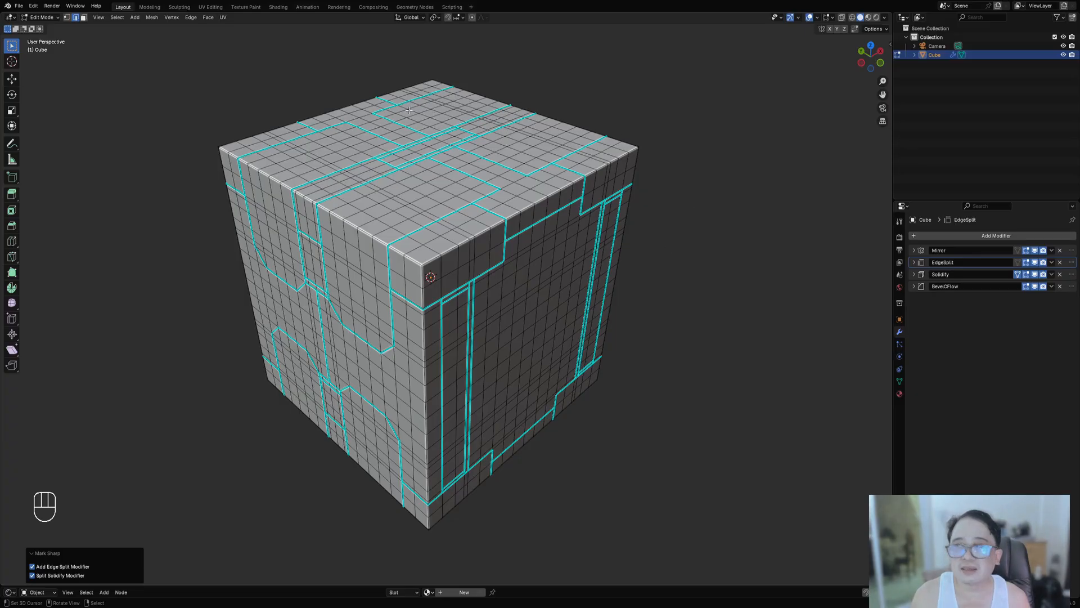
key(F9)
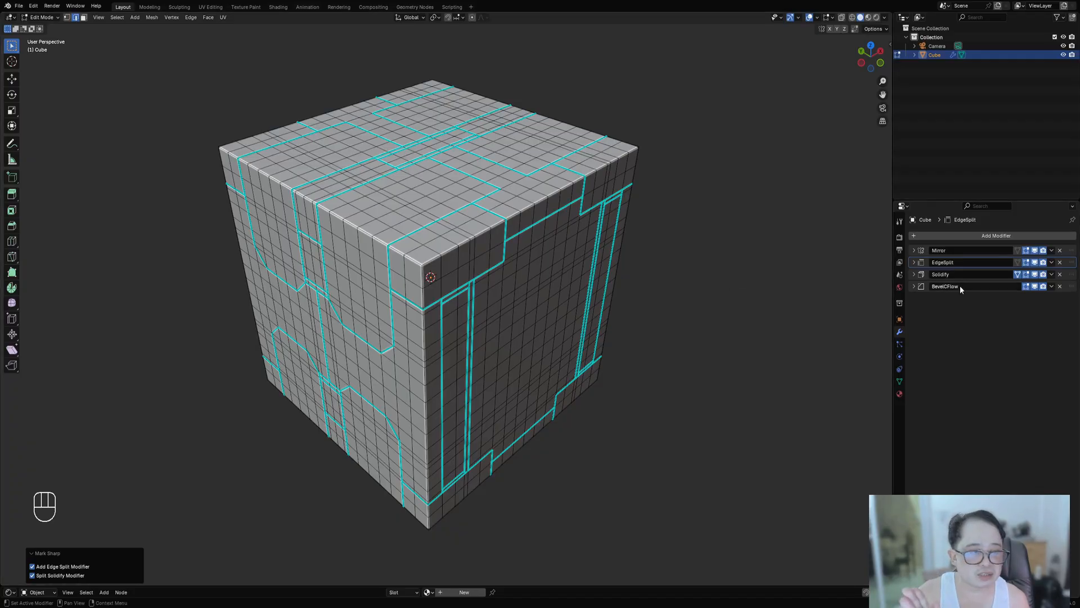
Examine the settings of the EdgeSplit, Solidify and BevelCFlow modifiers one after another, leaving BevelCFlow's settings open.
click(916, 261)
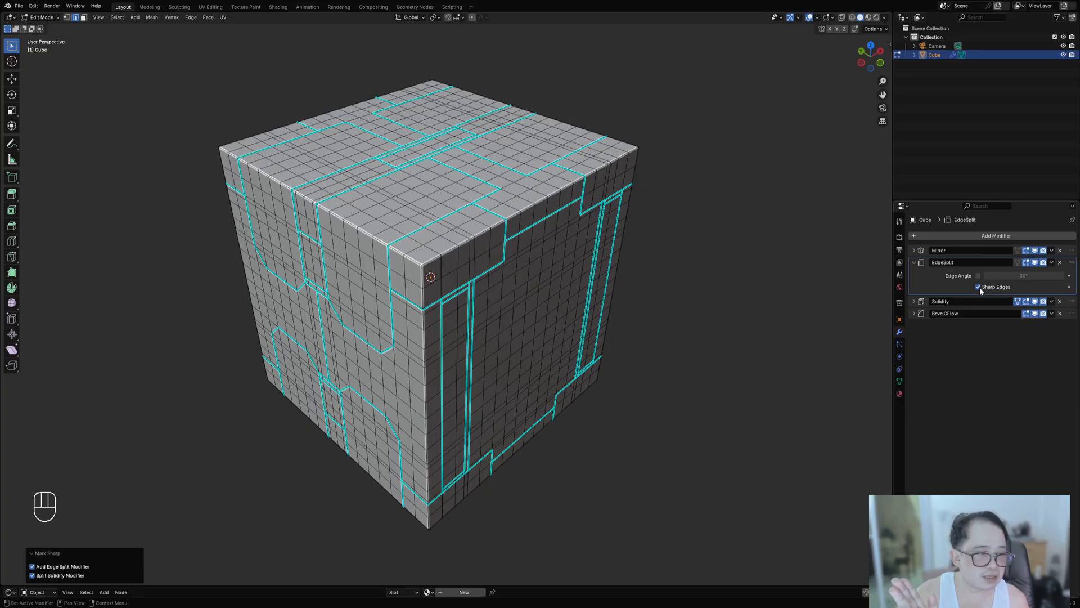
click(915, 261)
click(912, 274)
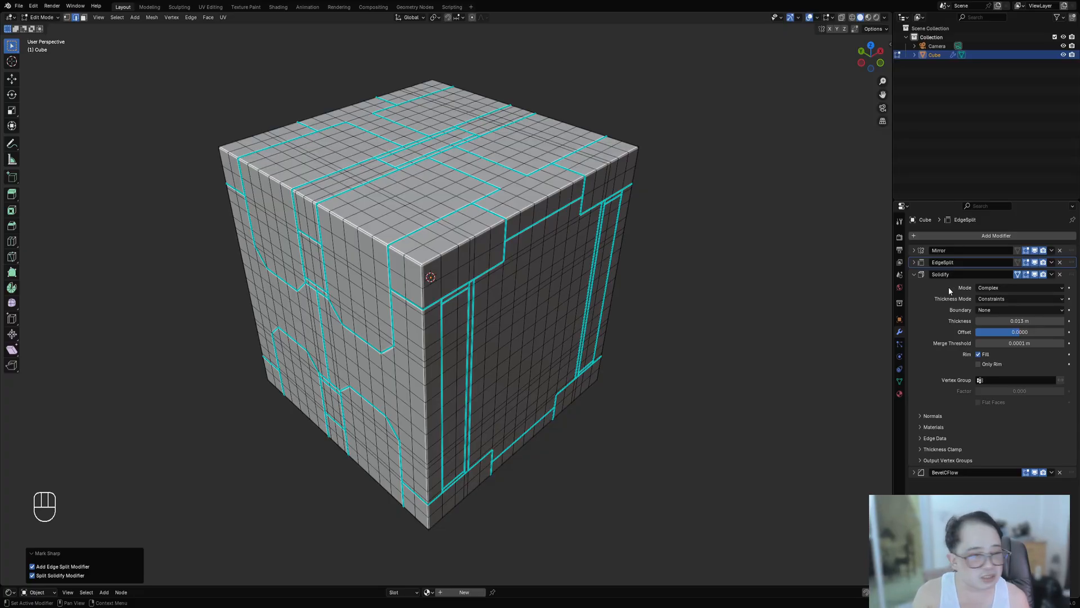
click(916, 274)
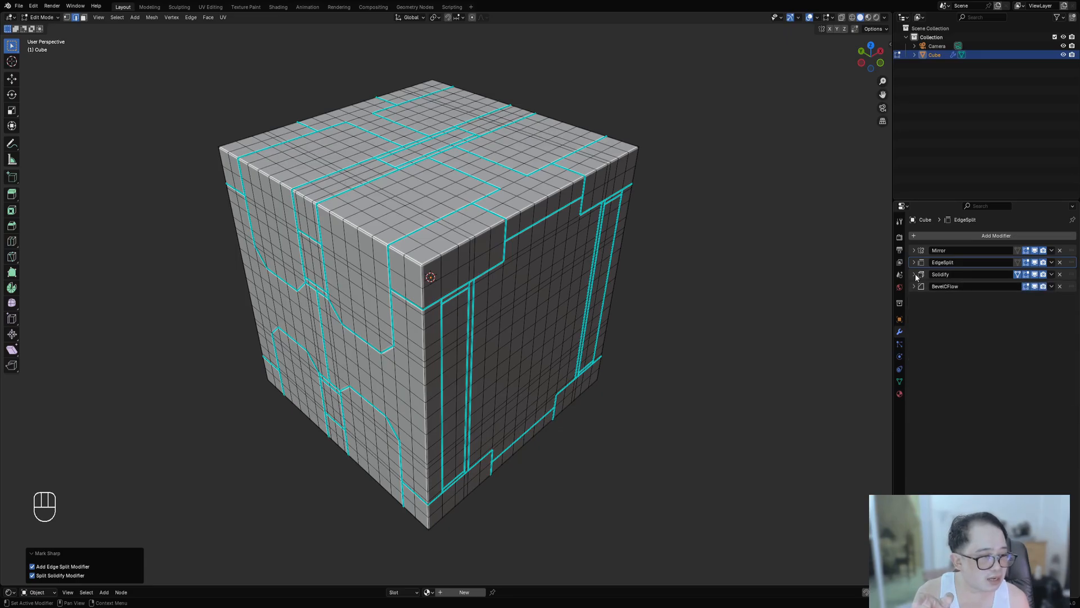
click(916, 285)
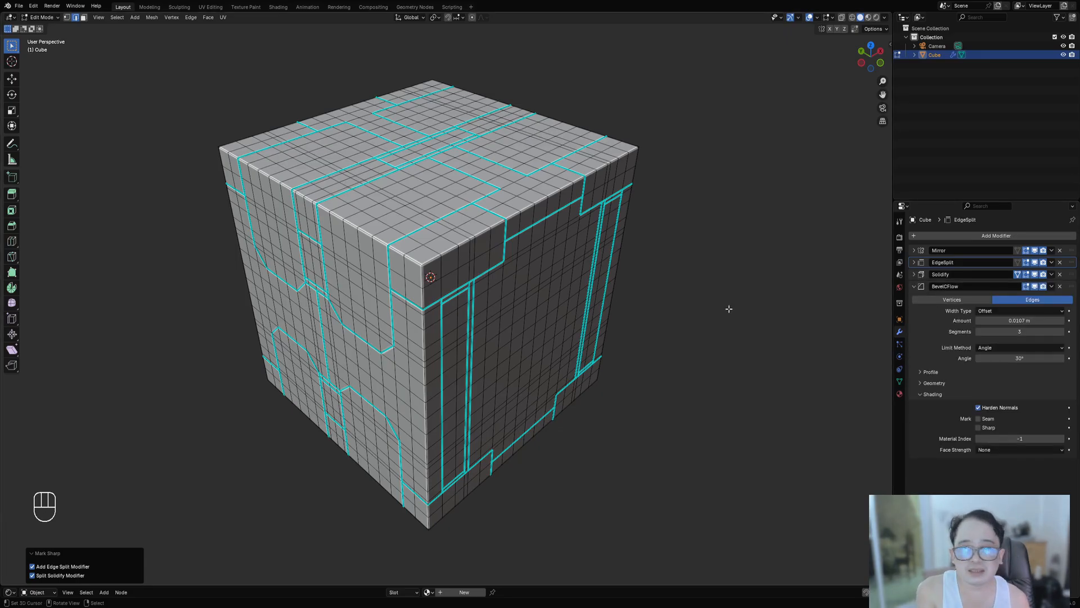
Return to Object Mode, toggle the BevelCFlow modifier's viewport display and inspect the panel edges around the cube.
key(Tab)
scroll(572, 269, up, 2)
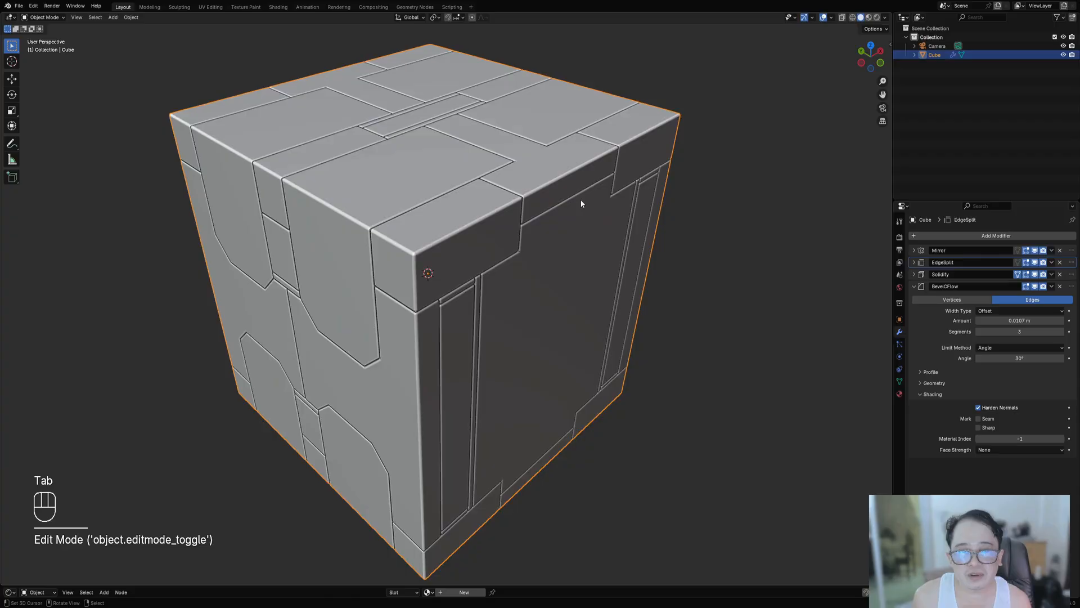
middle_drag(582, 203, 602, 193)
click(1035, 287)
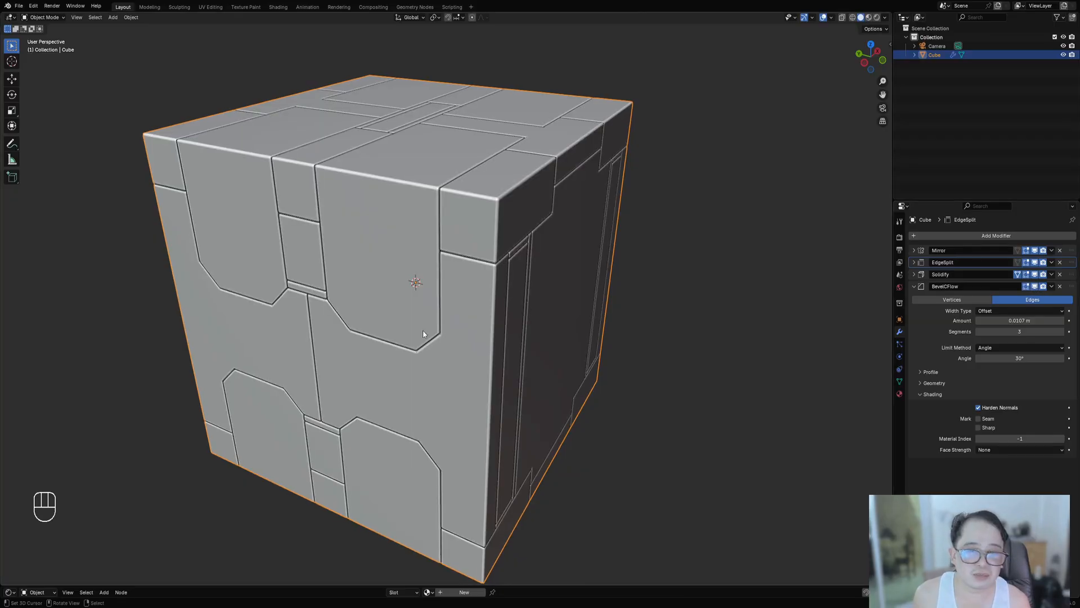
scroll(424, 330, down, 4)
middle_drag(423, 330, 593, 354)
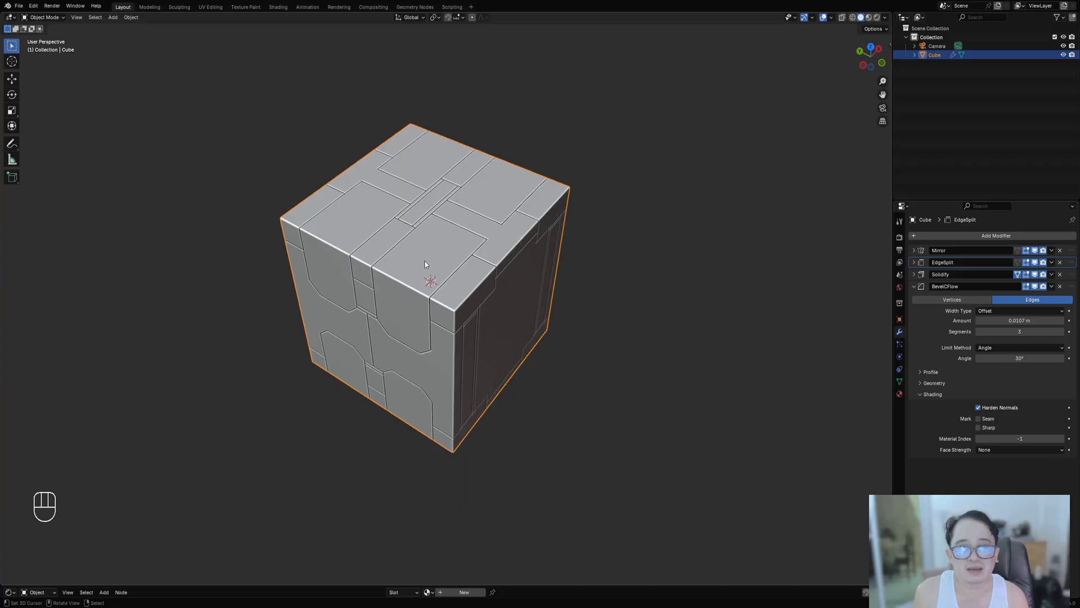
Trace a panel seam on the cube's top face with a temporary freehand annotation and examine its bevelled edges up close.
scroll(426, 265, up, 7)
middle_drag(426, 270, 362, 405)
key(d)
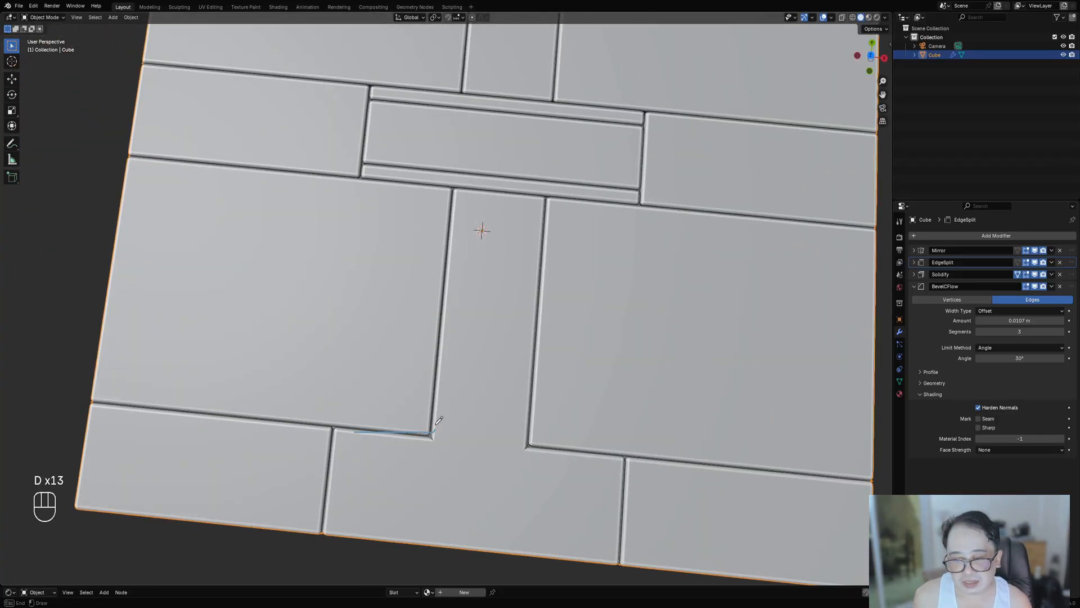
mouse_move(338, 444)
mouse_down()
mouse_move(377, 430)
mouse_move(396, 443)
mouse_up()
scroll(475, 362, up, 6)
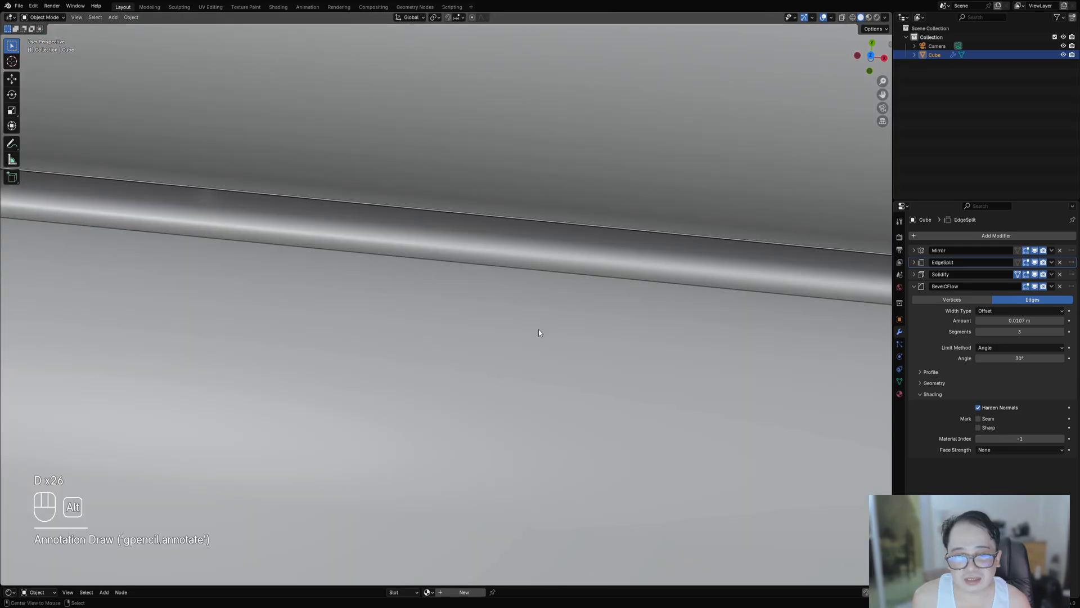
scroll(557, 319, down, 5)
scroll(556, 318, up, 5)
scroll(554, 315, up, 1)
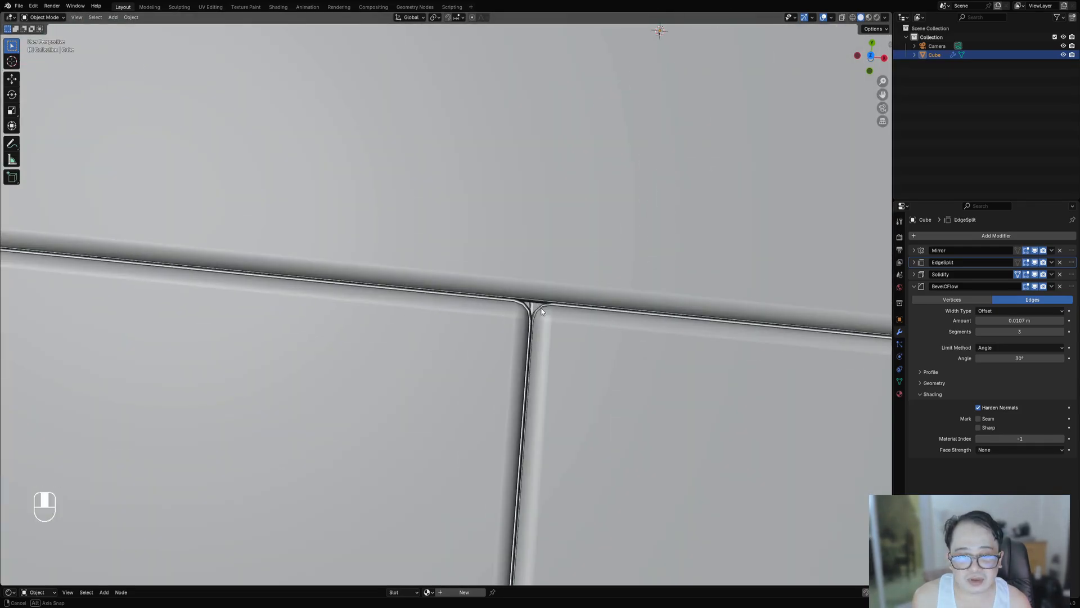
Circle the rounded corners at a T-shaped panel seam junction with a freehand annotation, and erase the circle.
shift+middle_drag(571, 314, 508, 311)
scroll(508, 311, up, 3)
scroll(504, 313, up, 2)
key(d)
drag(465, 304, 483, 292)
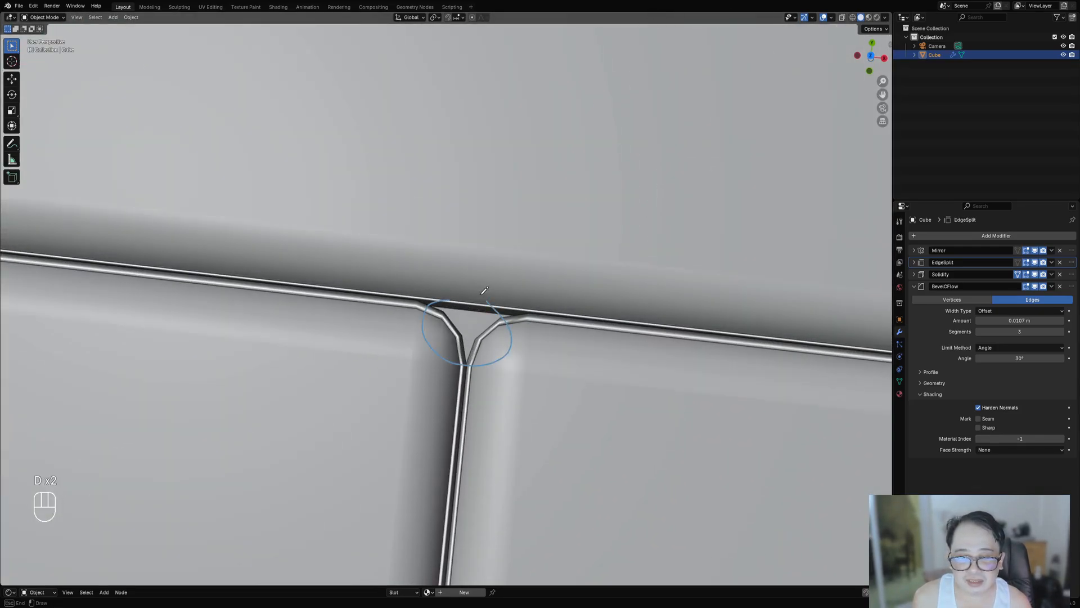
mouse_move(483, 292)
right_down()
mouse_move(446, 323)
mouse_move(658, 353)
right_up()
Examine the bevelled panels on the whole cube, checking its top and side faces from several angles.
scroll(338, 417, down, 12)
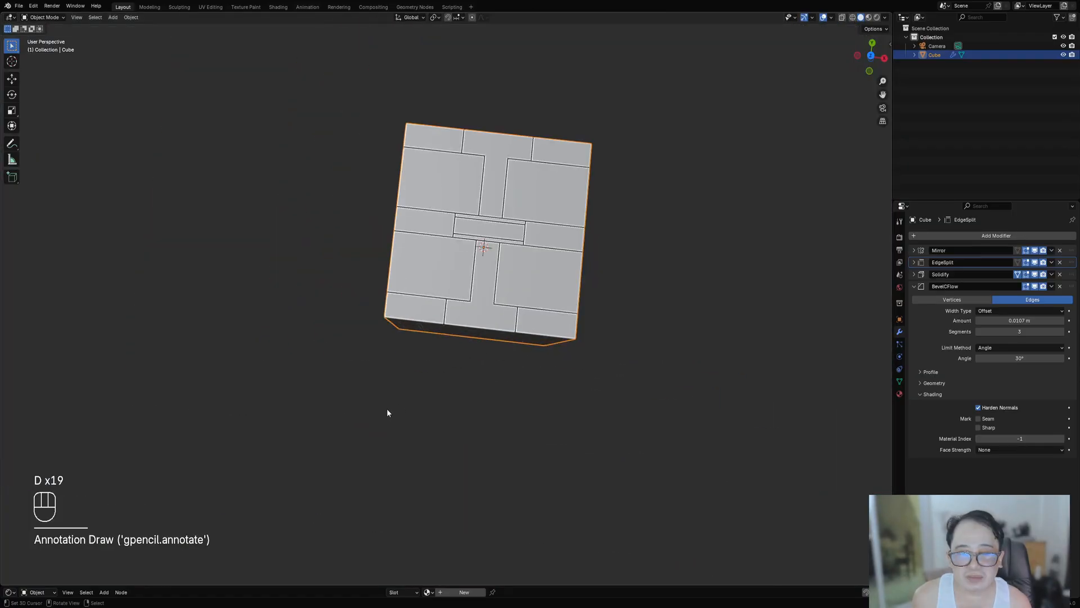
middle_drag(388, 410, 470, 353)
shift+middle_drag(510, 398, 535, 370)
scroll(536, 370, up, 4)
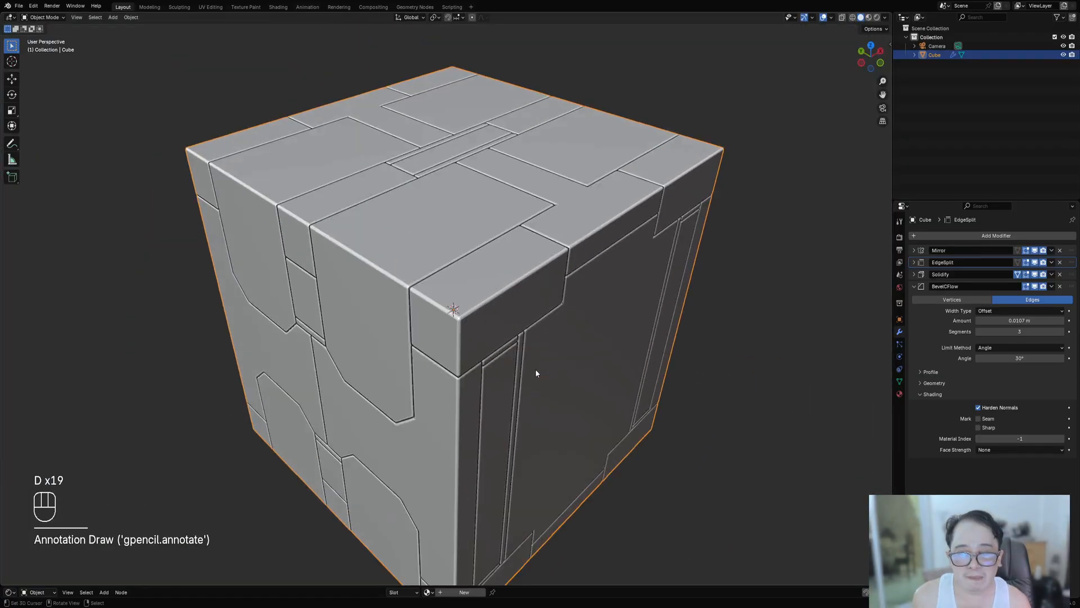
scroll(534, 371, down, 2)
shift+middle_drag(476, 422, 504, 376)
mouse_move(542, 328)
shift+middle_down()
mouse_move(535, 339)
mouse_move(530, 323)
shift+middle_up()
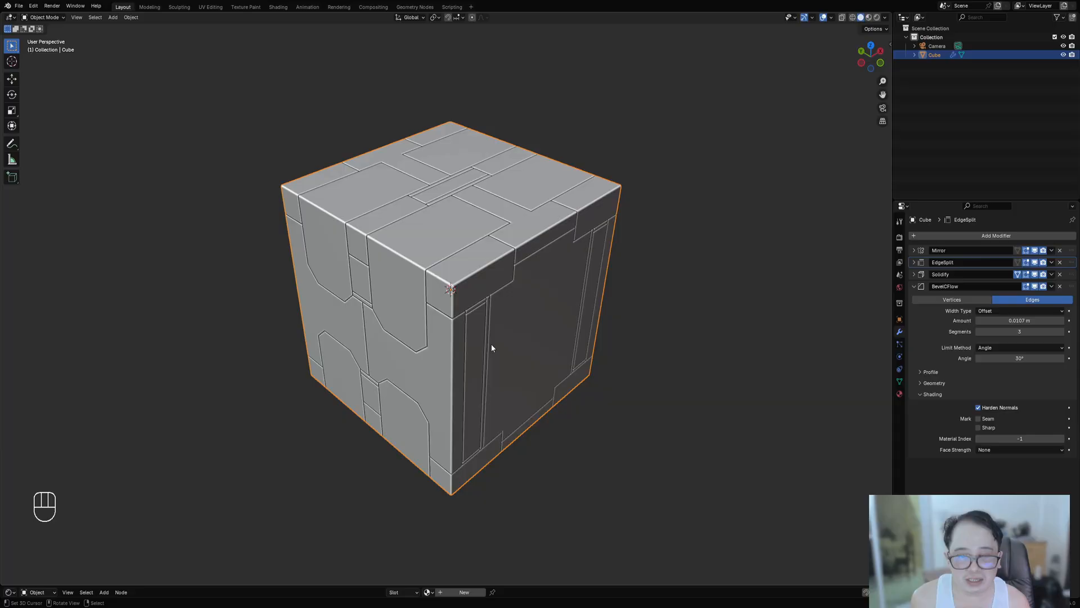
middle_drag(484, 345, 485, 325)
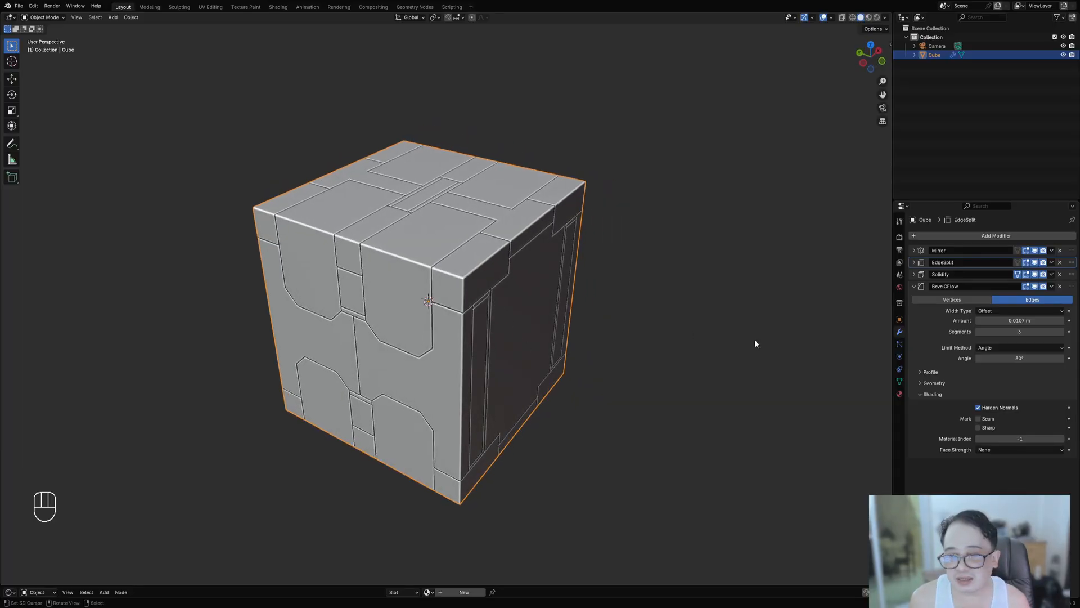
middle_drag(755, 340, 695, 378)
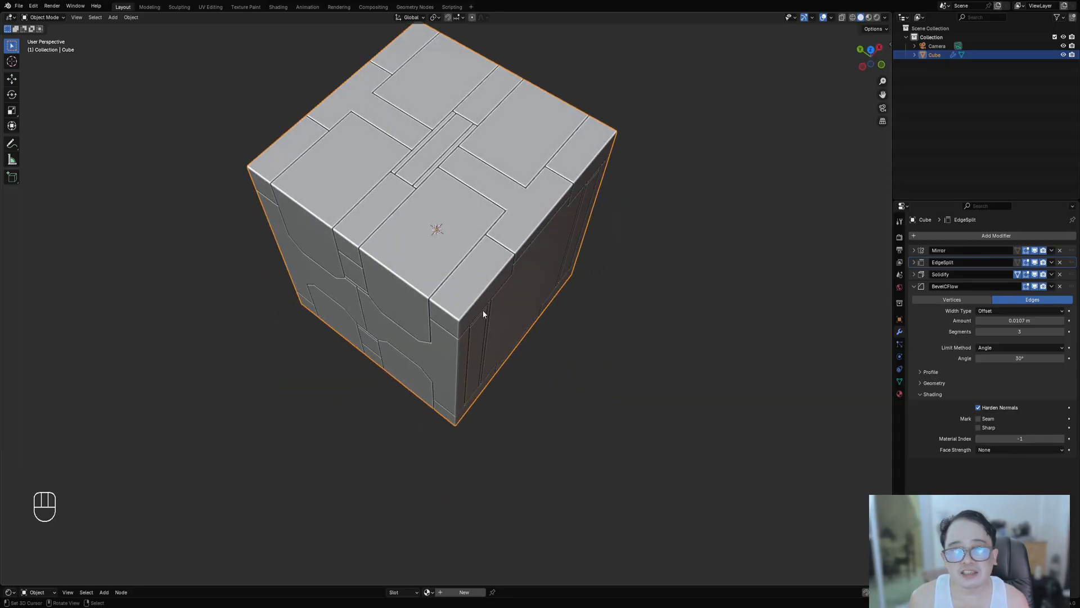
middle_drag(579, 350, 574, 322)
shift+middle_drag(507, 344, 669, 351)
shift+middle_drag(383, 413, 523, 357)
middle_drag(669, 351, 633, 338)
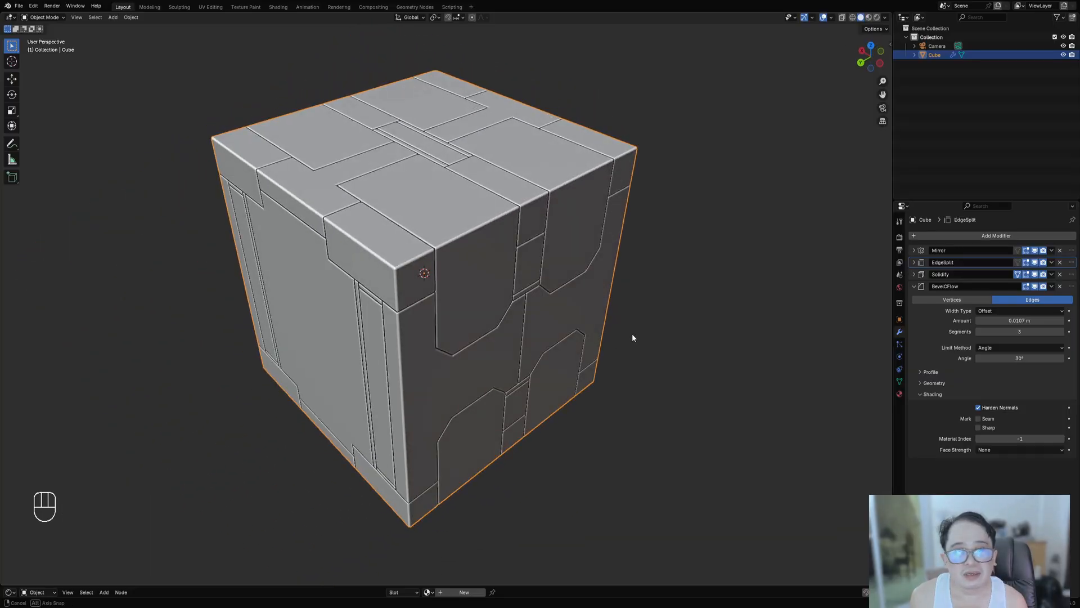
scroll(633, 337, down, 1)
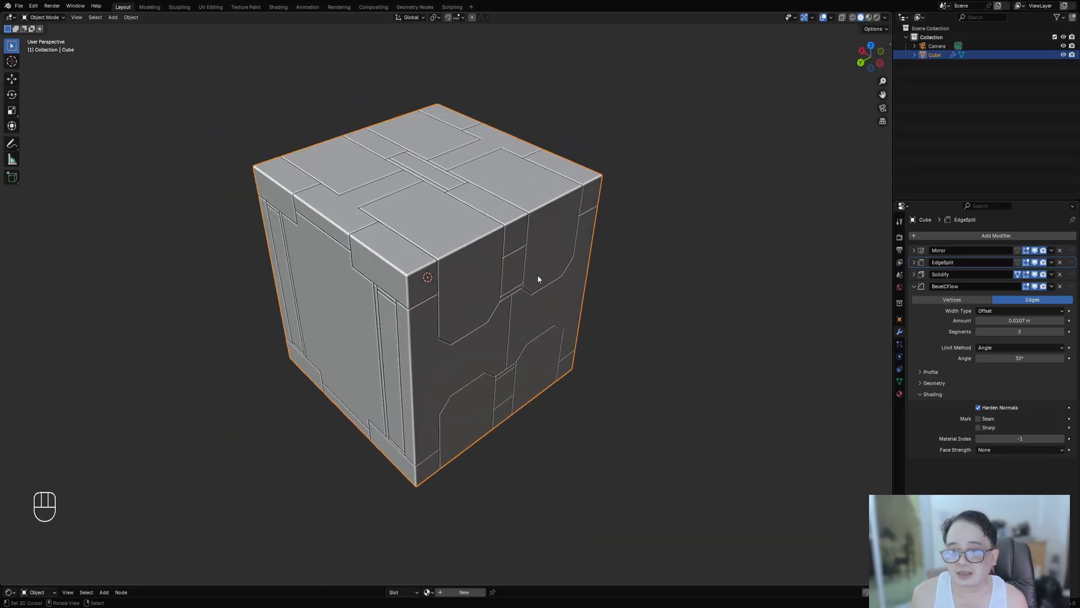